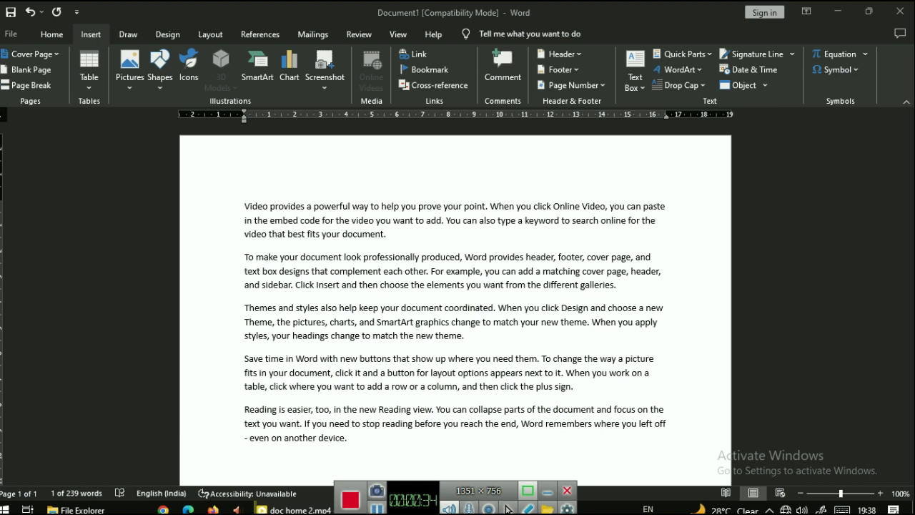
Start choosing Insert-tab page elements from the keyboard
key(ctrl+shift+Right)
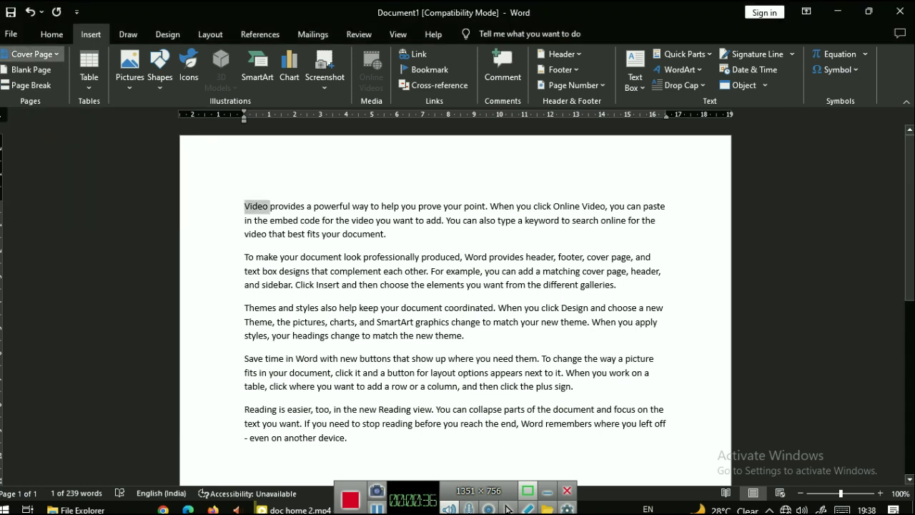
click(33, 54)
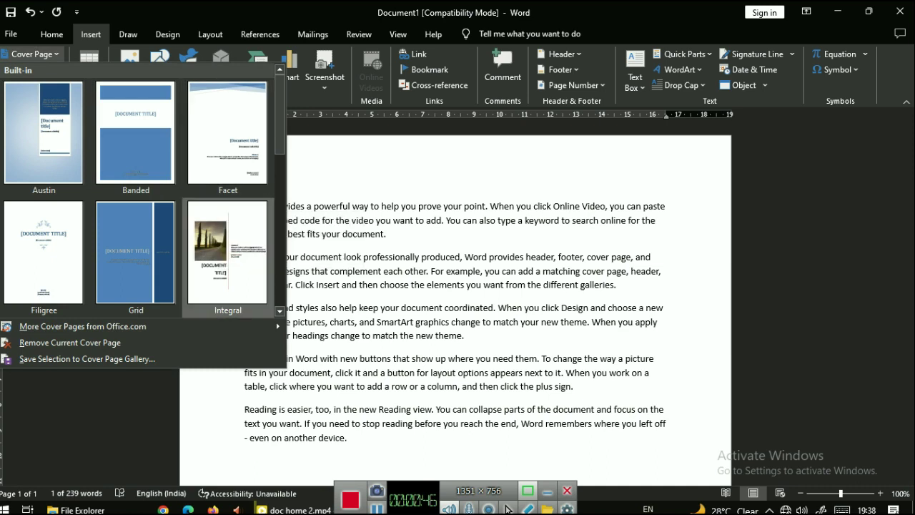
click(227, 257)
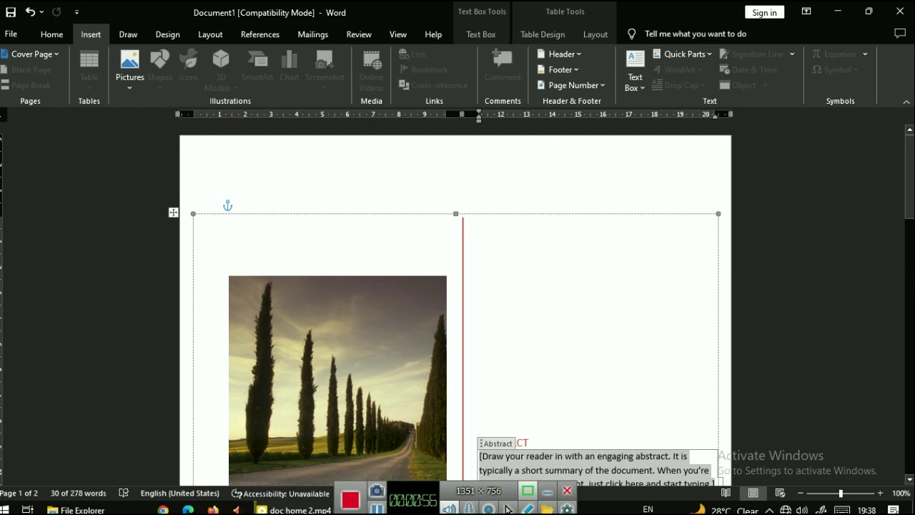
key(ctrl+z)
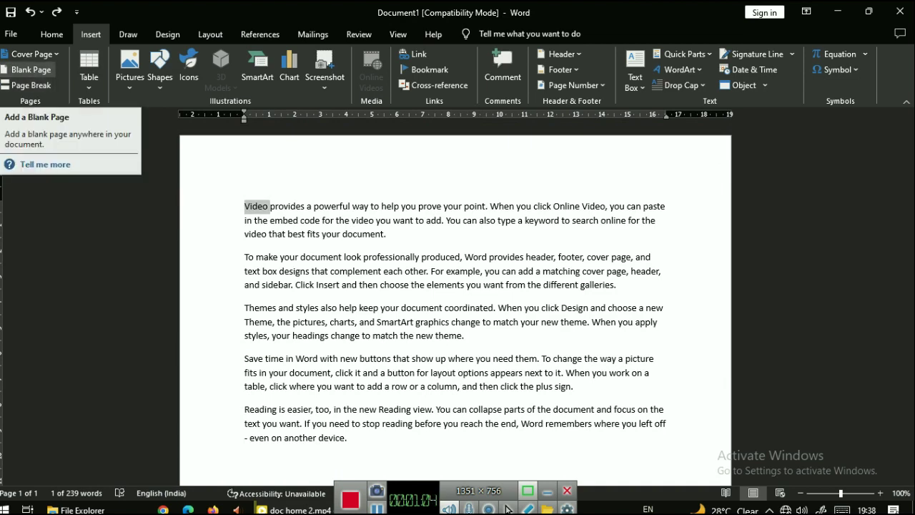
Insert a blank page, briefly view the page thumbnails, and return to the document start
click(30, 69)
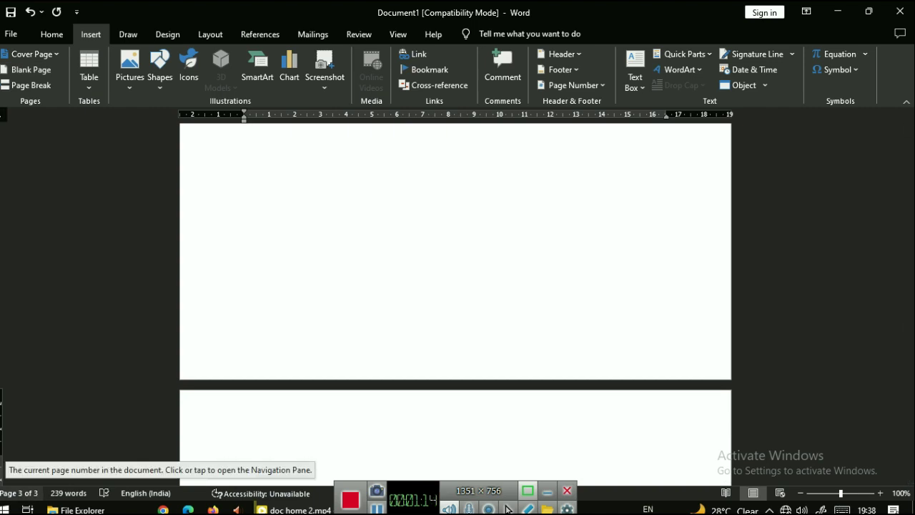
click(19, 493)
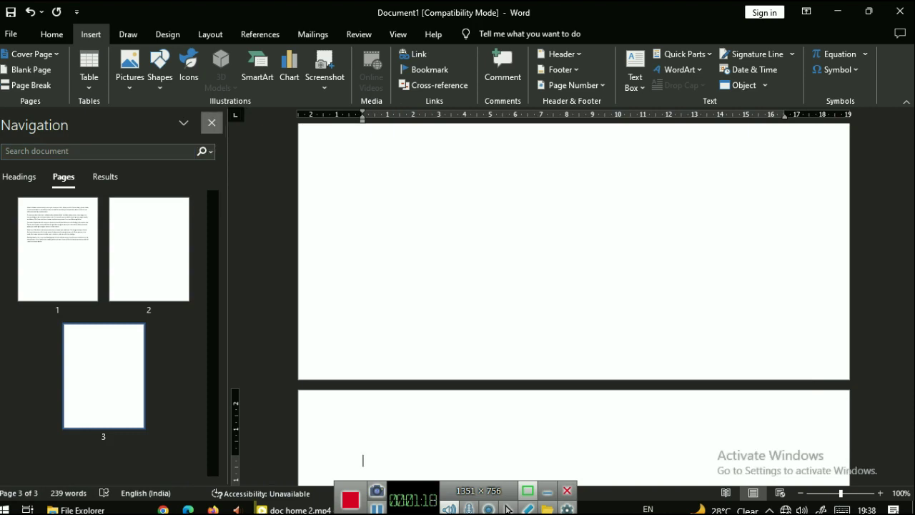
click(211, 123)
scroll(457, 300, up, 8)
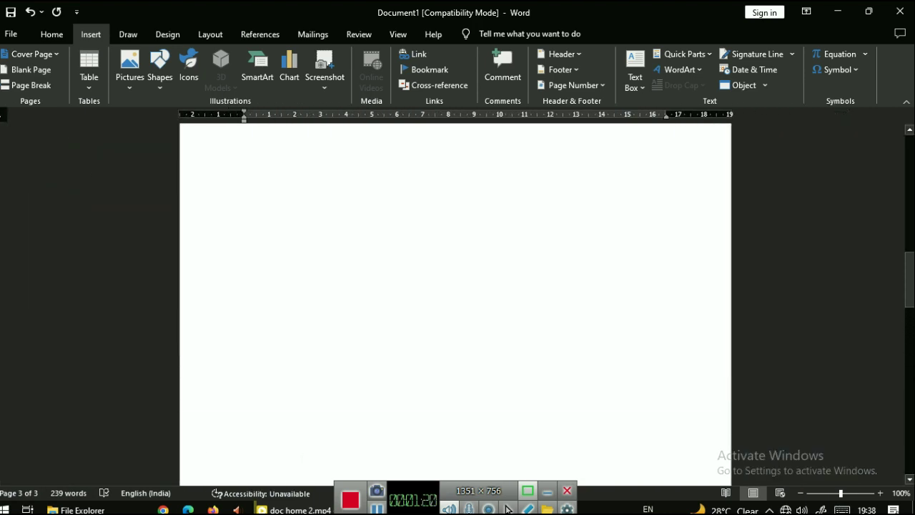
key(ctrl+Home)
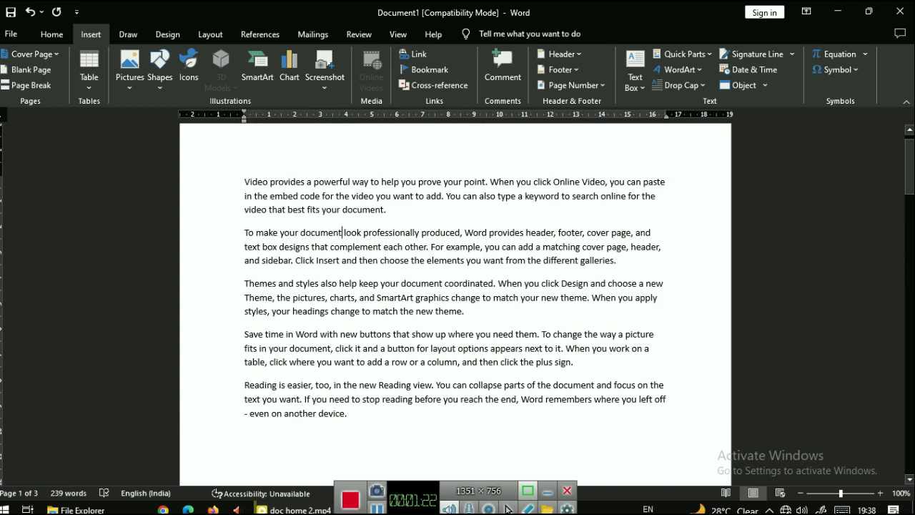
click(29, 85)
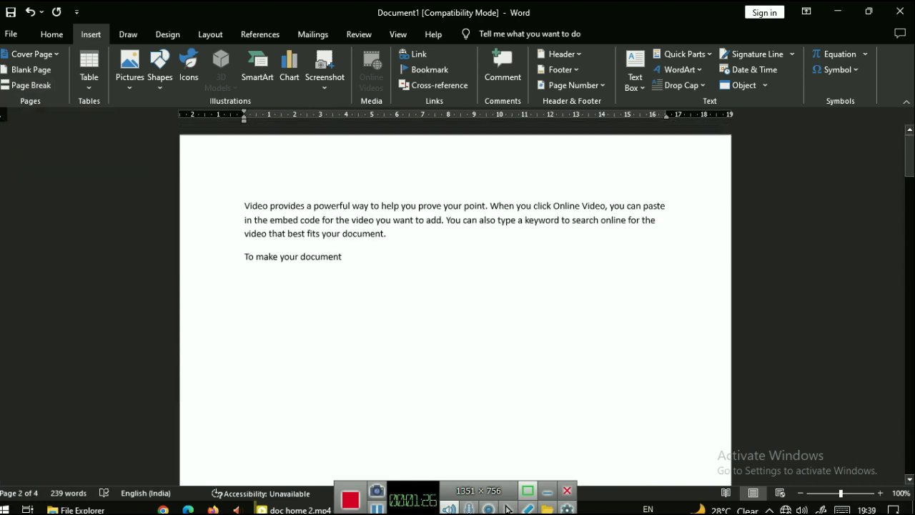
key(ctrl+z)
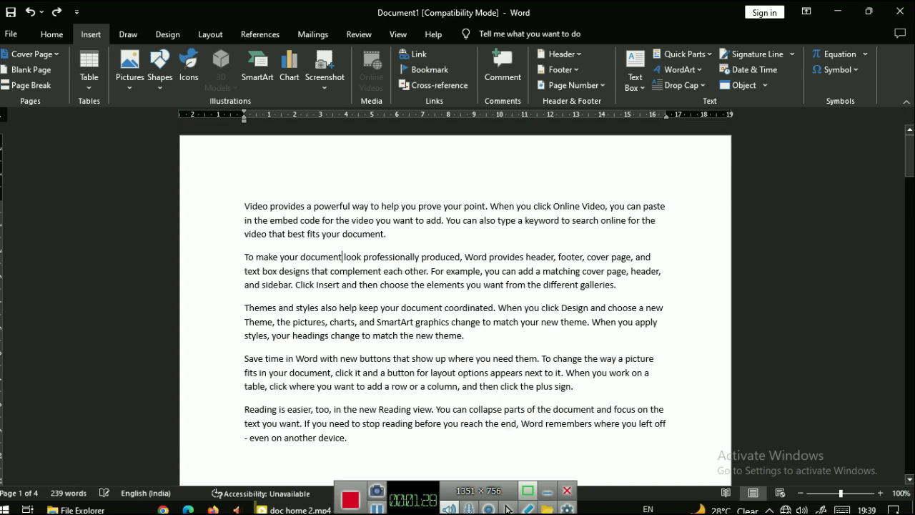
key(ctrl+z)
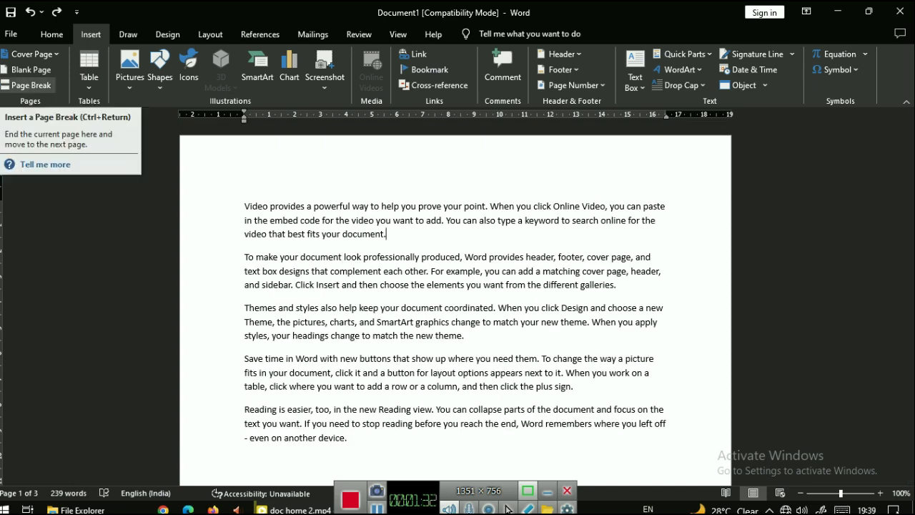
key(ctrl+shift+Down)
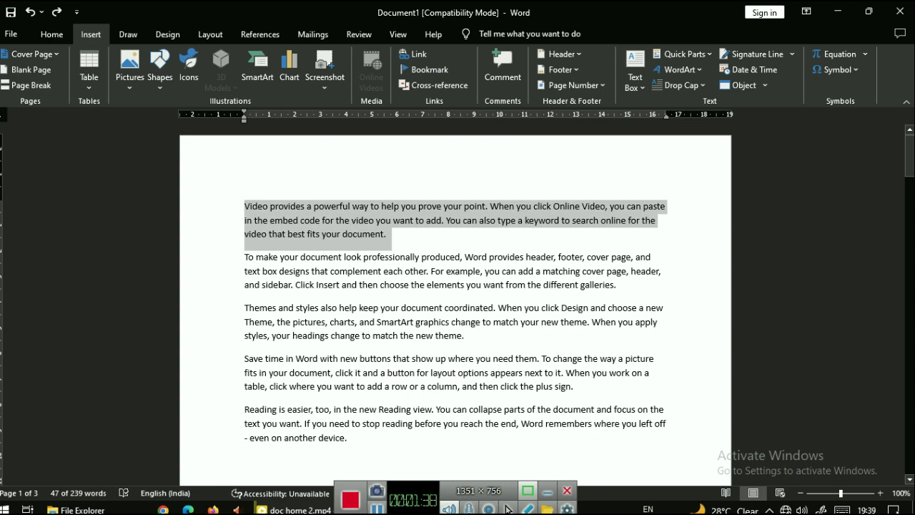
drag(383, 271, 591, 372)
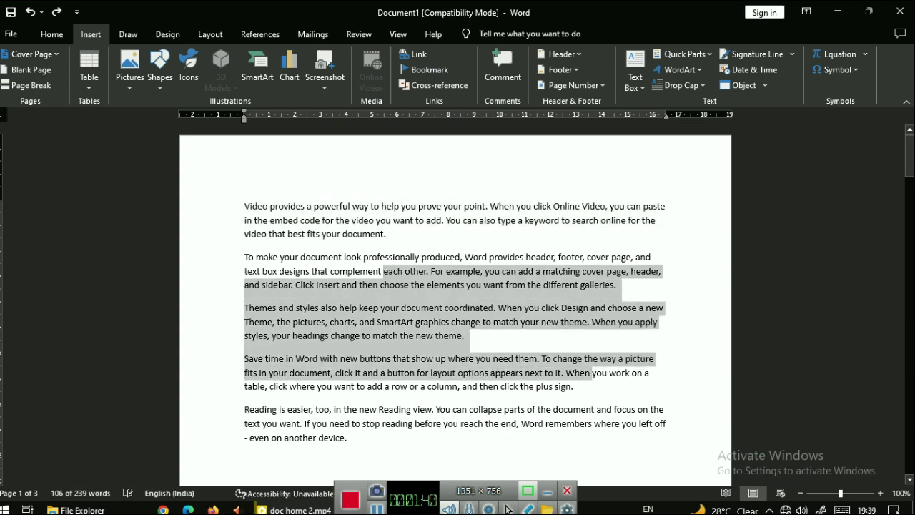
click(386, 233)
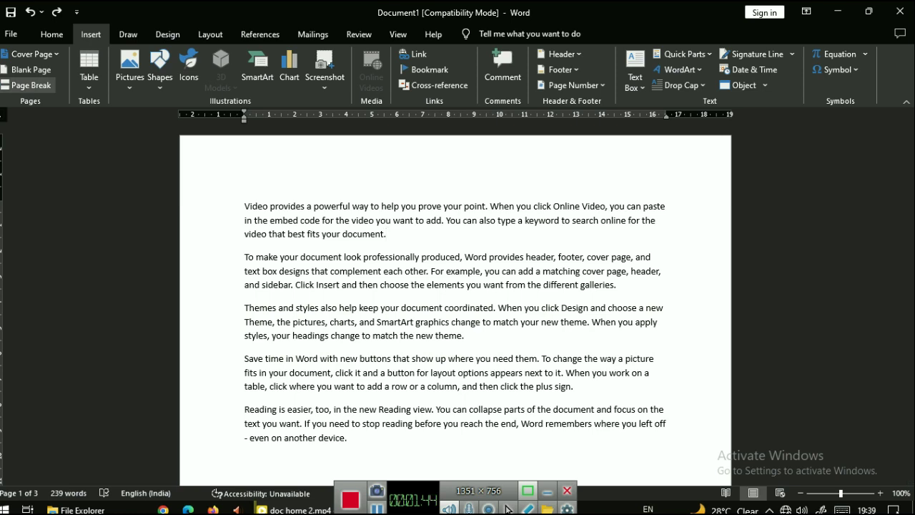
click(29, 85)
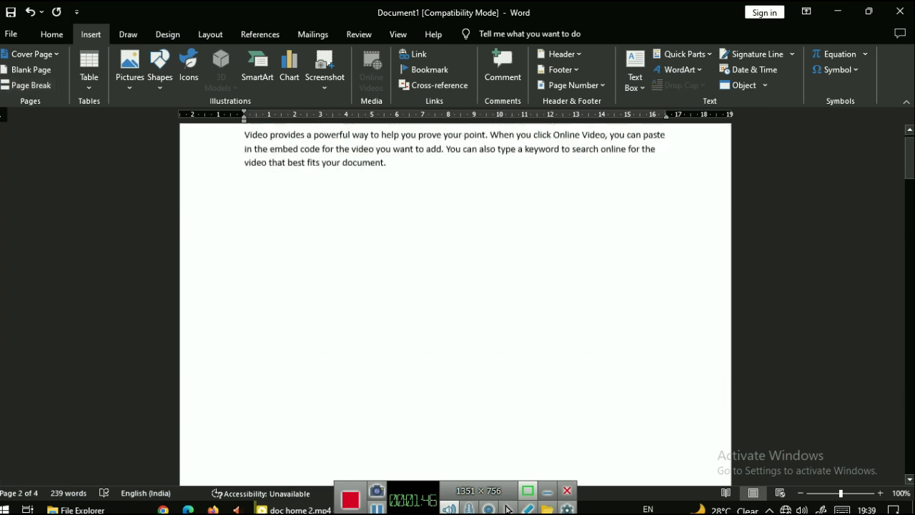
key(ctrl+z)
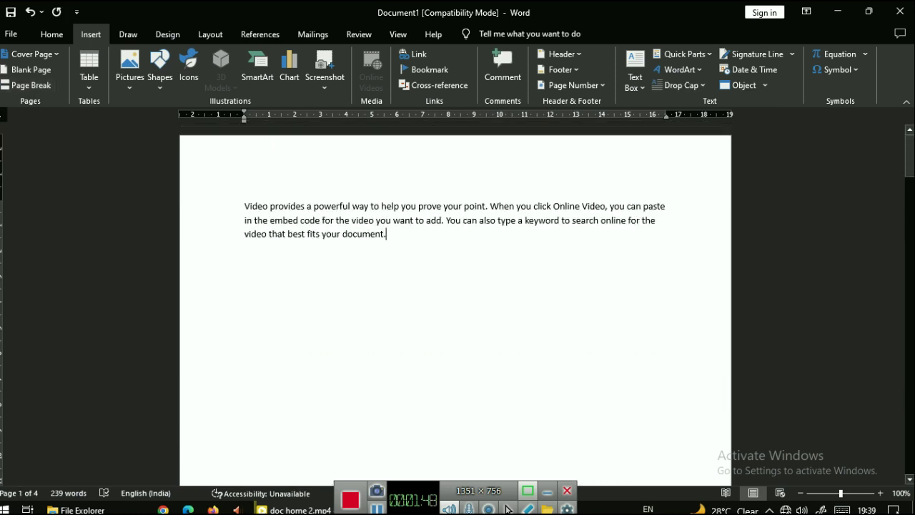
scroll(455, 300, down, 10)
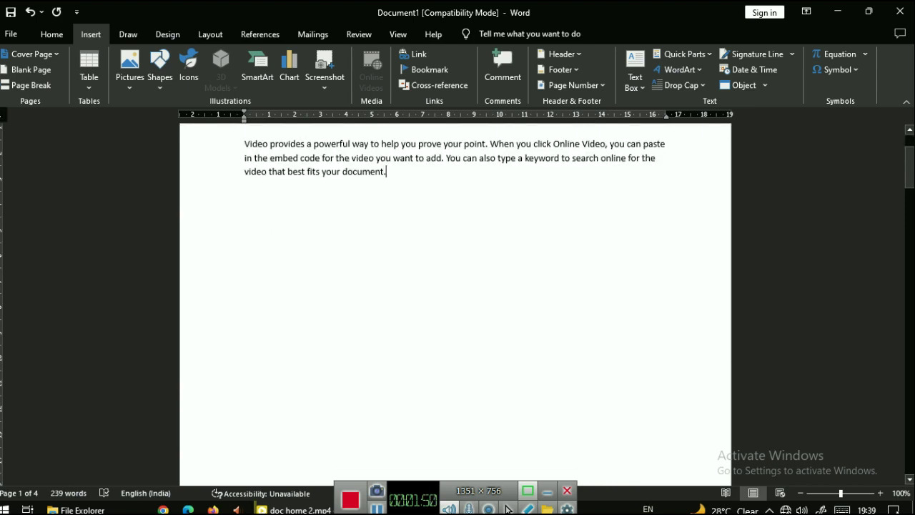
scroll(455, 301, down, 2)
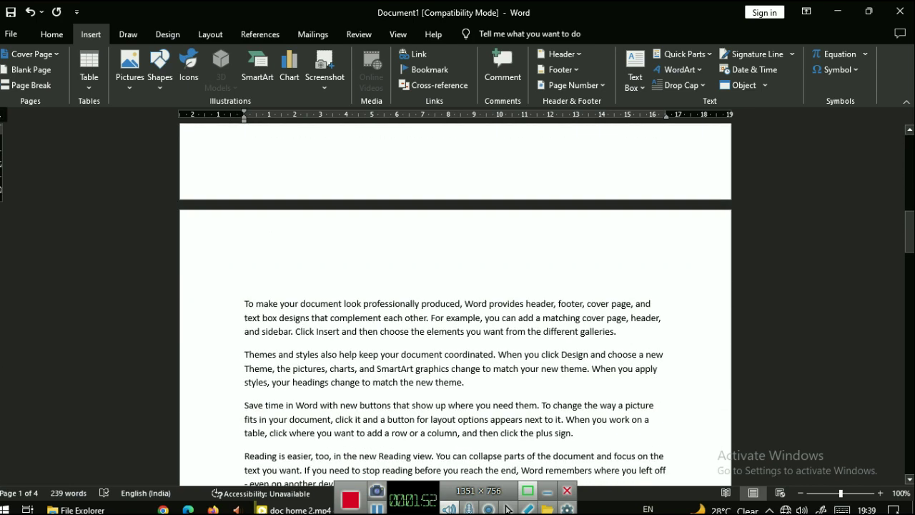
scroll(455, 300, up, 12)
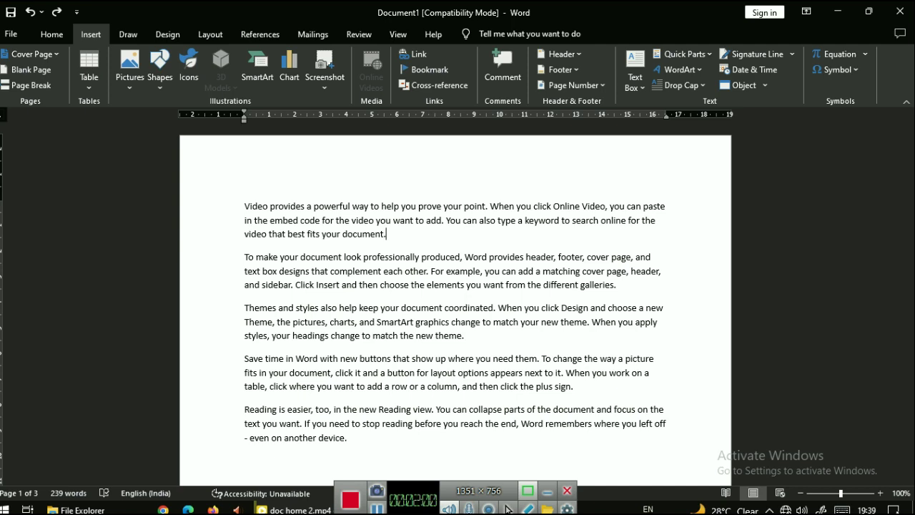
key(Up)
Insert a 7-column by 3-row table from the Table grid using the keyboard
key(alt+n)
key(t)
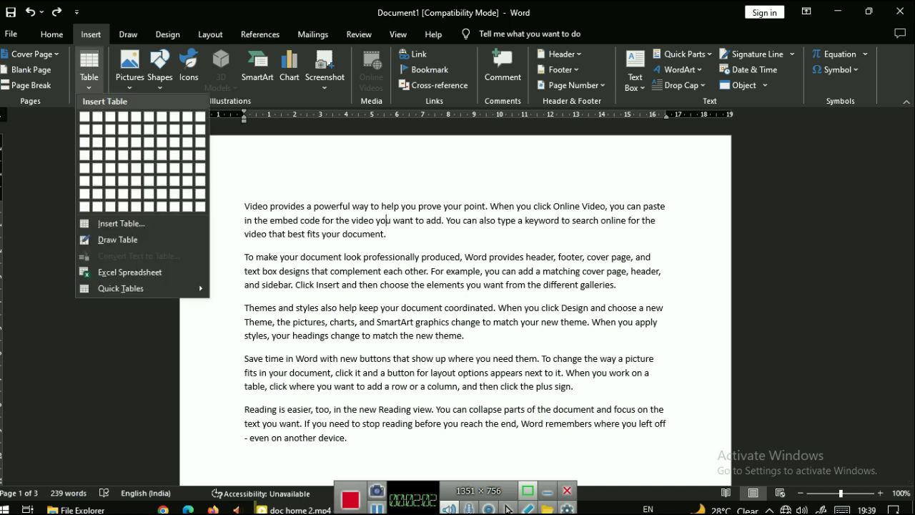
key(Down)
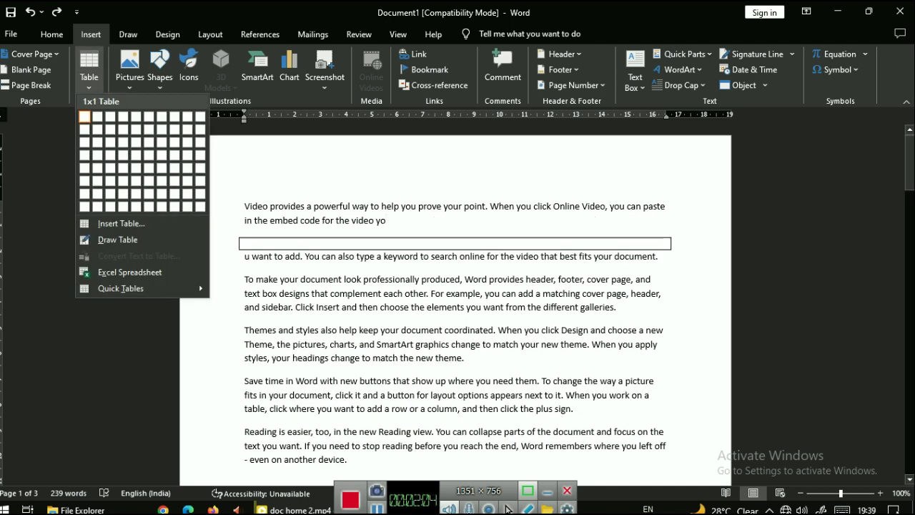
key(Down)
key(Down)
key(Down)
key(Up)
key(Up)
key(Right)
key(Right)
key(Right)
key(Down)
key(Down)
key(Down)
key(Down)
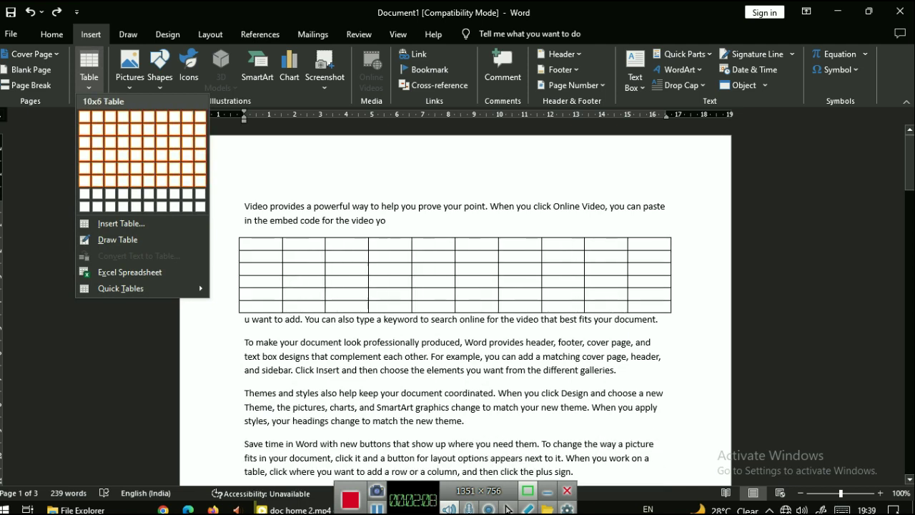
key(Up)
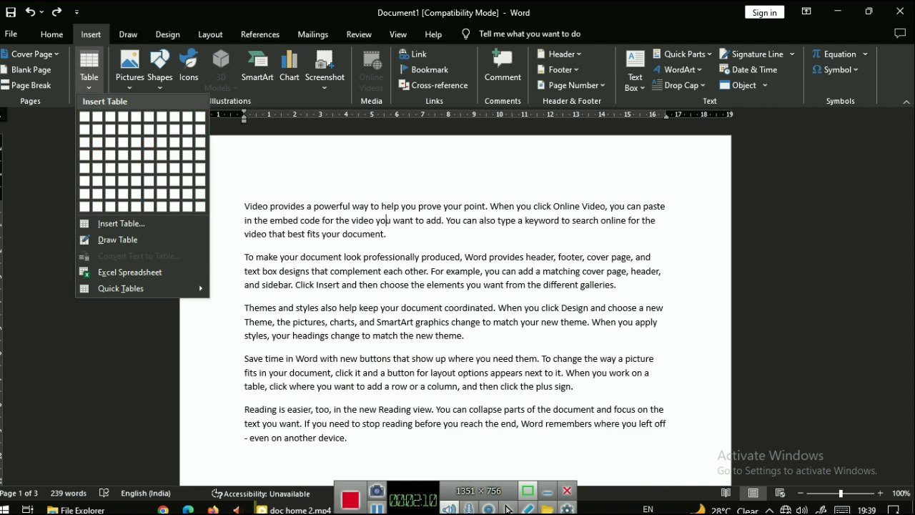
key(Up)
key(Up)
key(Left)
key(Left)
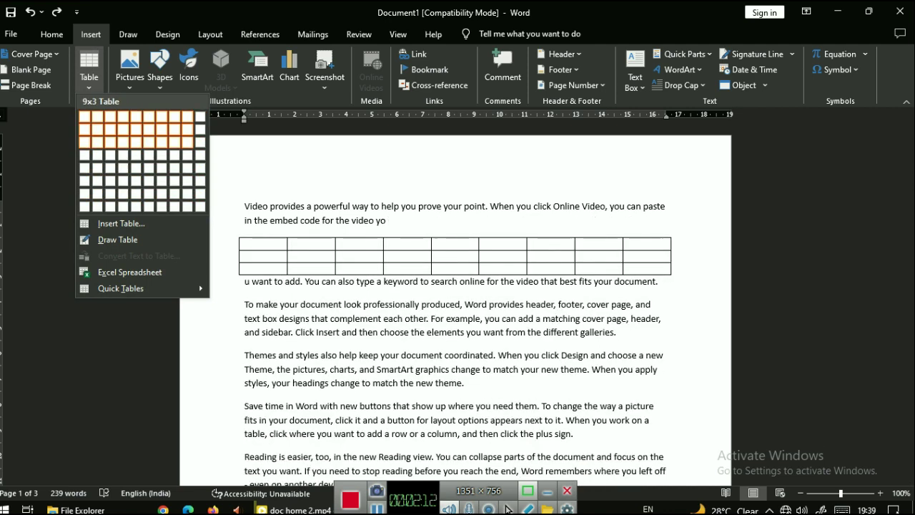
key(Left)
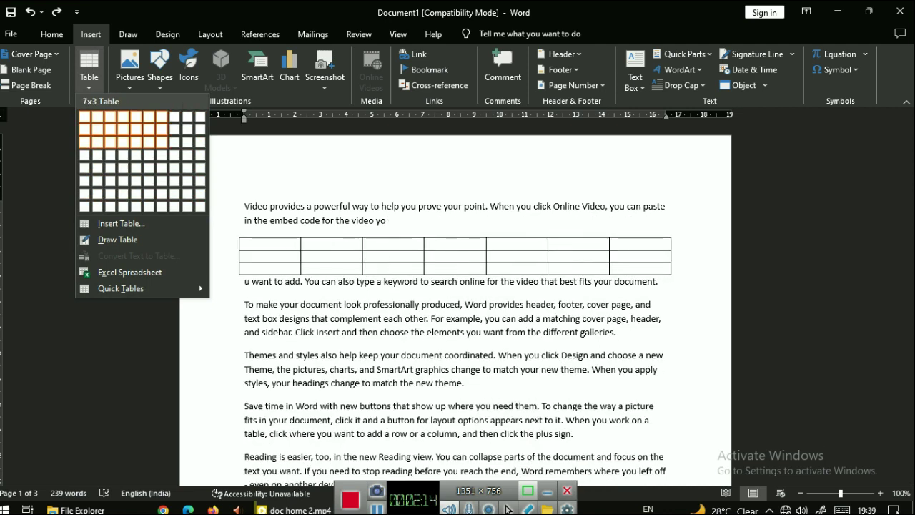
key(Return)
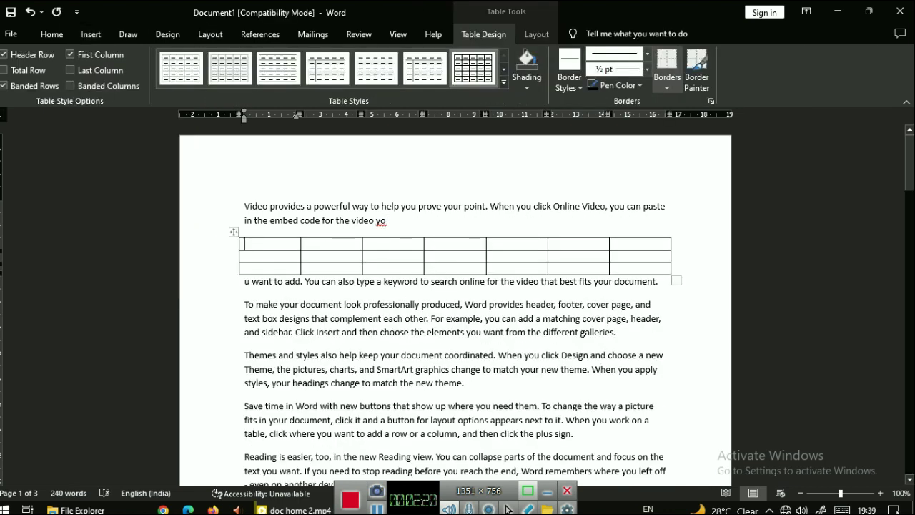
Undo the 7x3 table and open the Insert Table dialog for exact dimensions
key(ctrl+z)
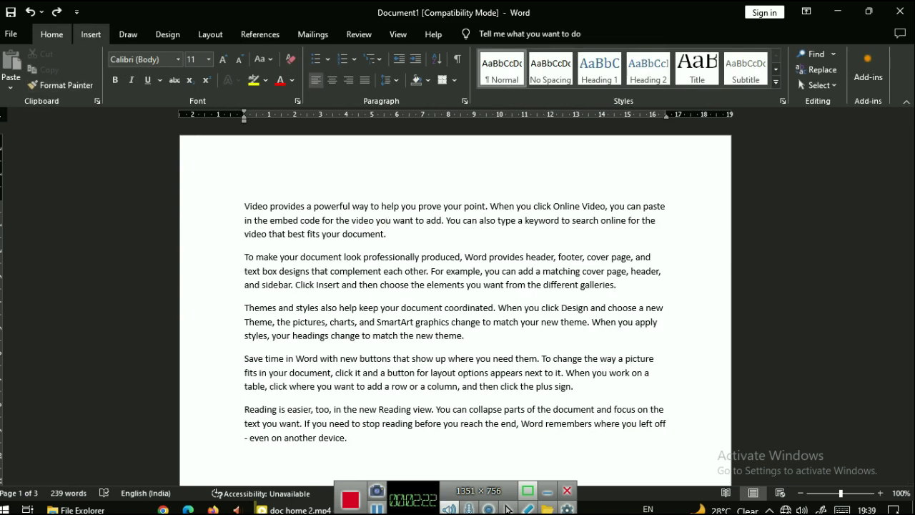
key(alt+n)
key(t)
key(Right)
key(Right)
key(Right)
key(Down)
key(Down)
key(Down)
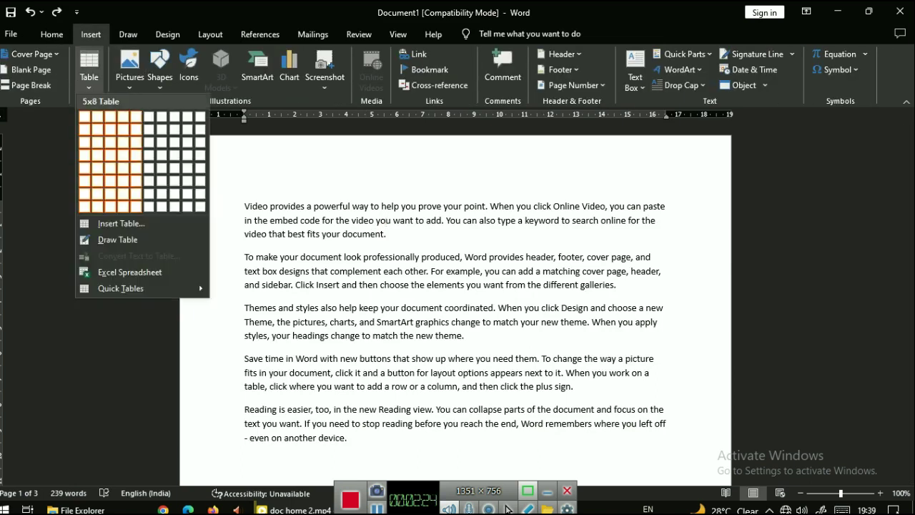
key(Down)
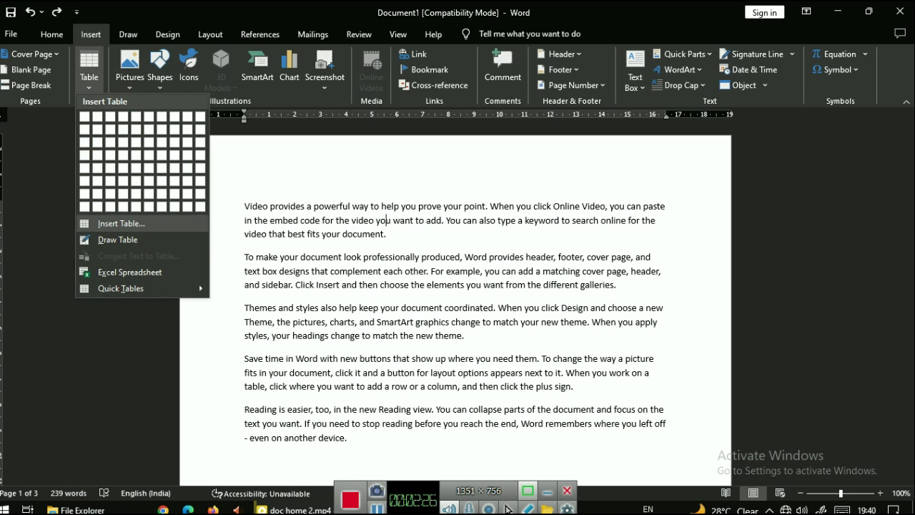
key(Return)
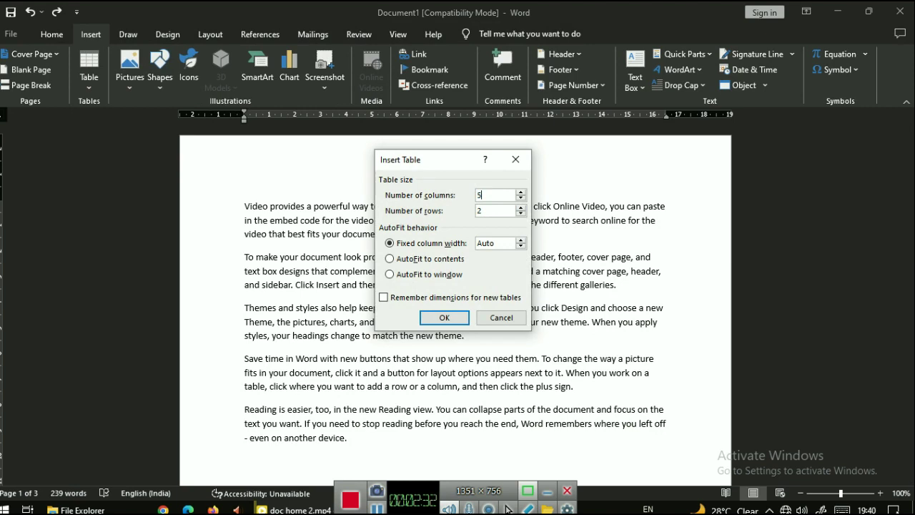
Insert the 5-column, 2-row table, undo it, and reopen the Table dropdown
key(Return)
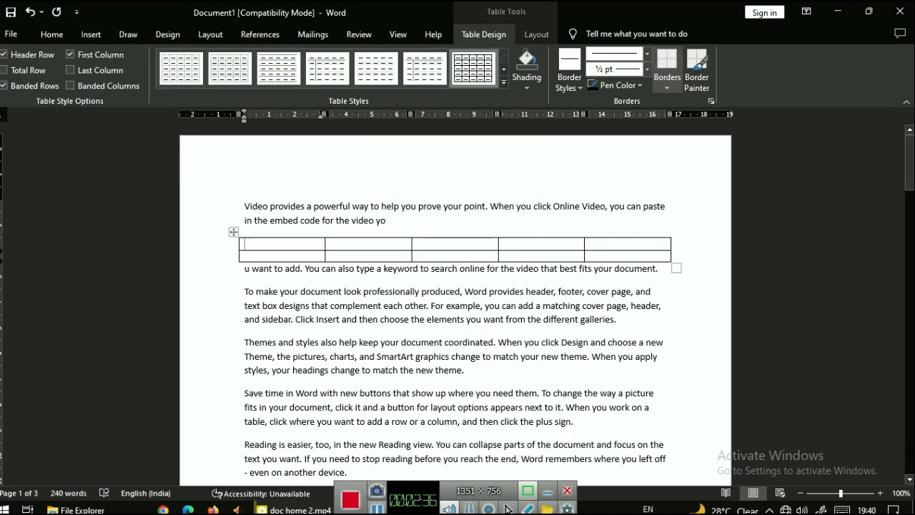
key(ctrl+z)
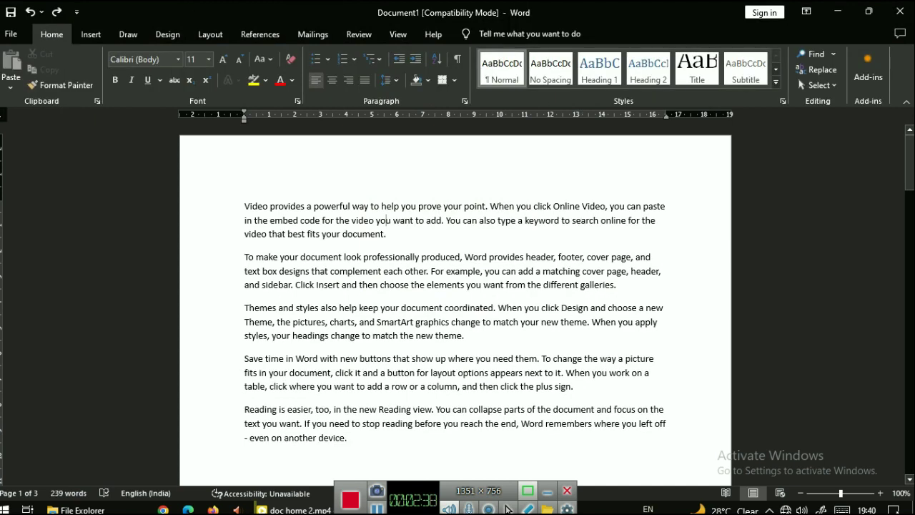
key(alt+n)
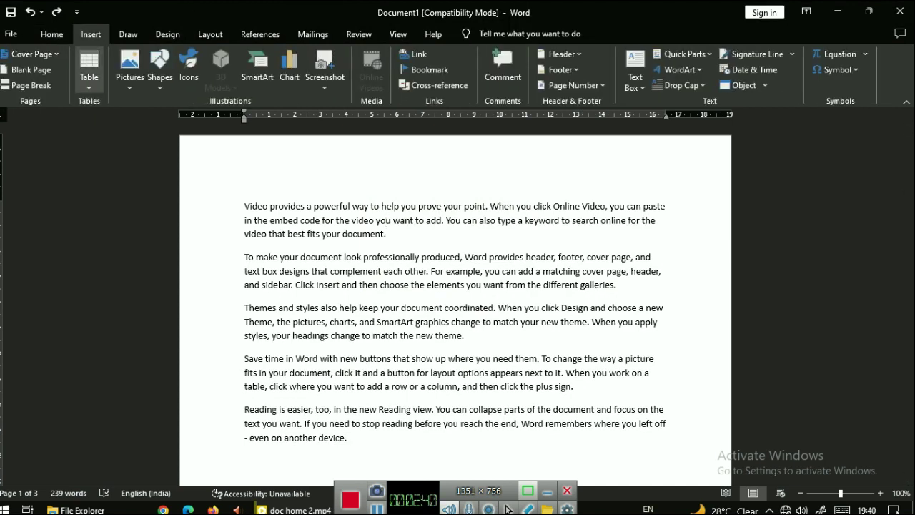
key(t)
key(Down)
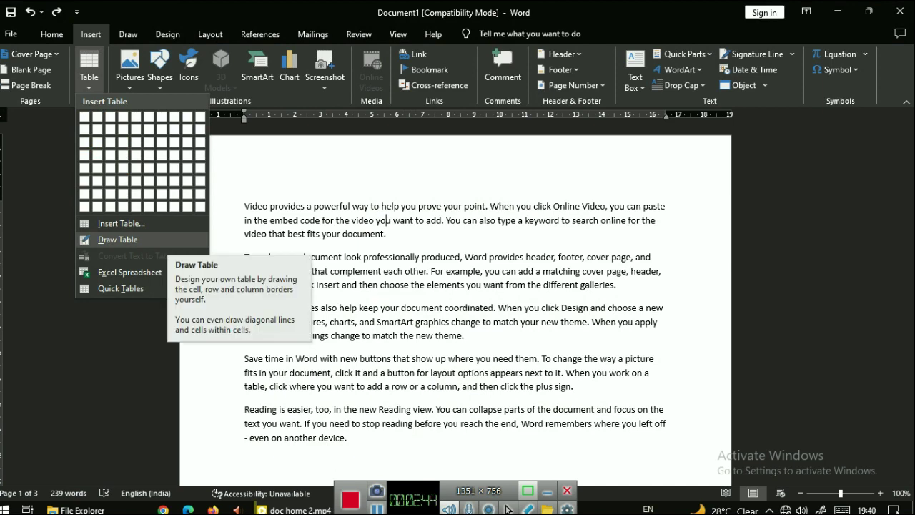
key(Return)
mouse_move(295, 183)
mouse_down()
mouse_move(601, 212)
mouse_move(639, 293)
mouse_up()
drag(459, 201, 460, 293)
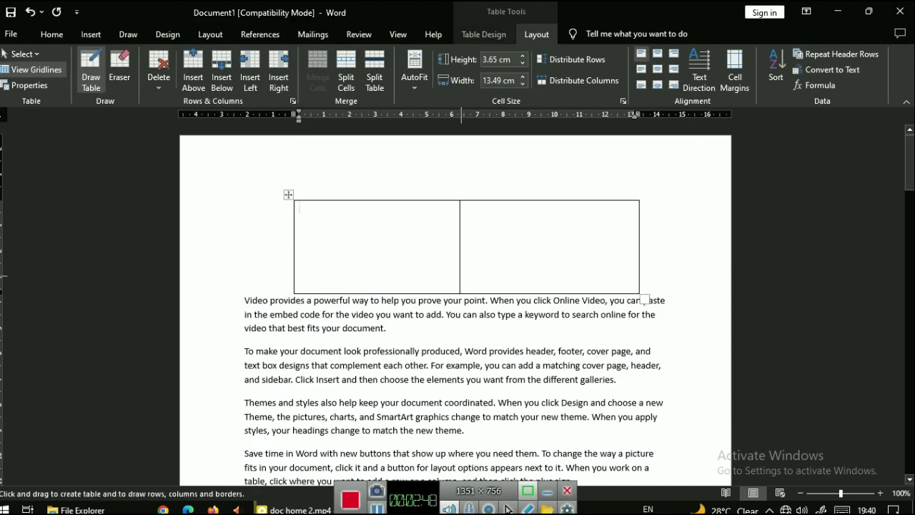
drag(517, 201, 517, 293)
drag(581, 201, 581, 293)
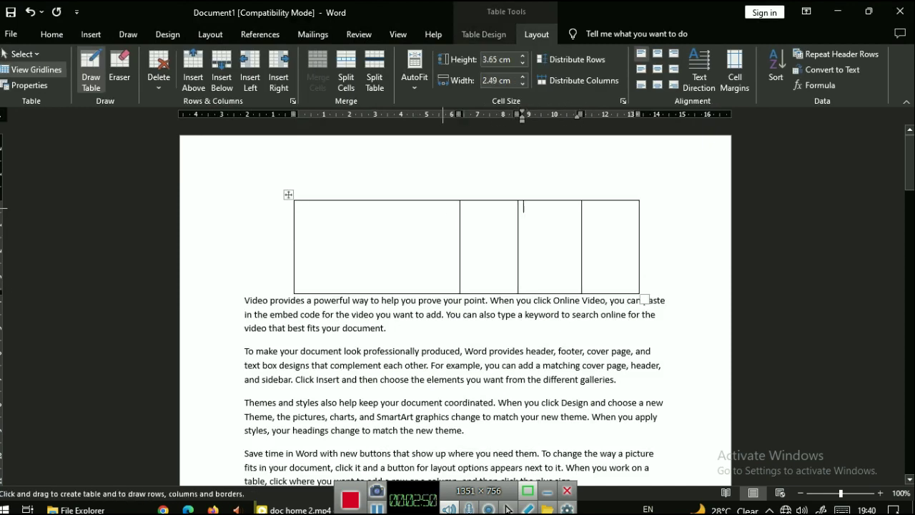
mouse_move(380, 201)
mouse_down()
mouse_move(380, 293)
mouse_move(334, 254)
mouse_up()
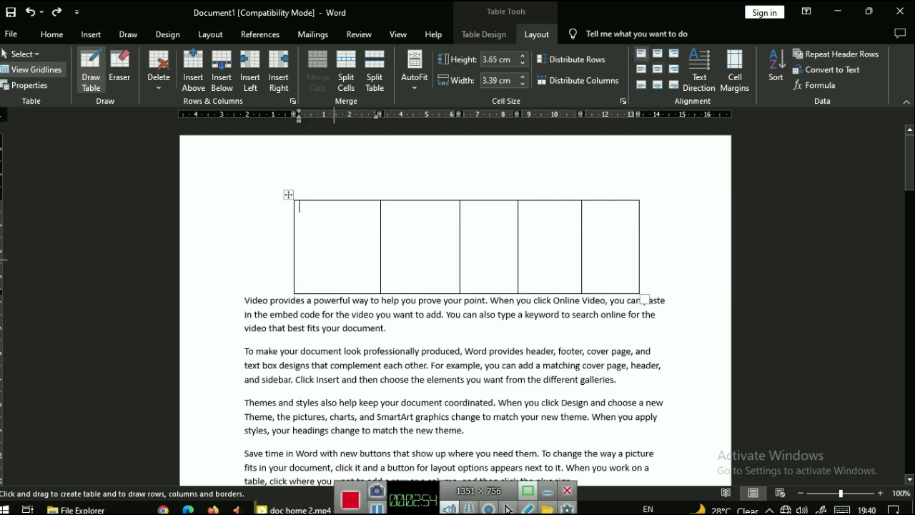
drag(296, 247, 639, 247)
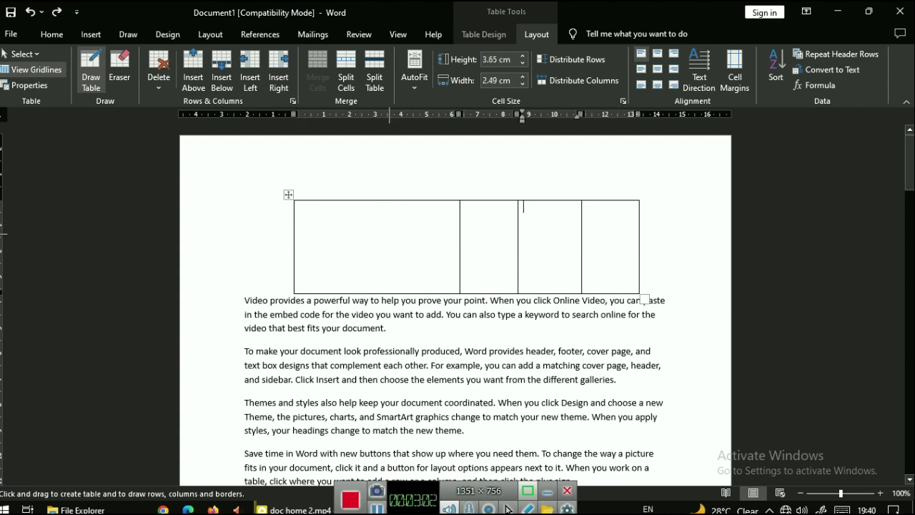
key(ctrl+z)
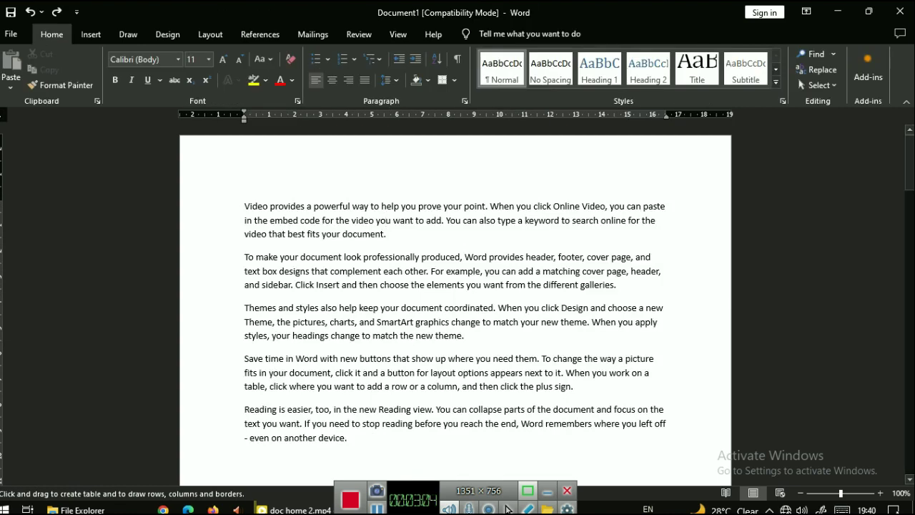
key(alt+n)
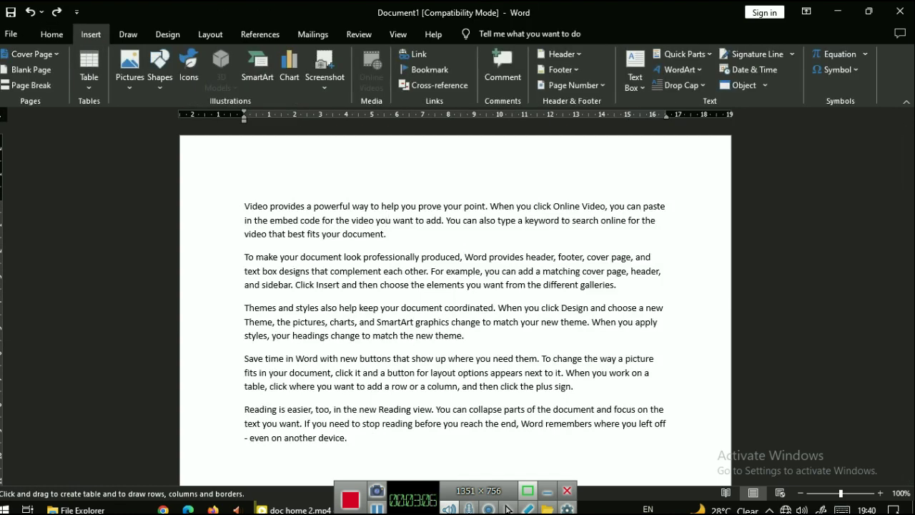
key(t)
key(Down)
key(Down)
key(Down)
key(Down)
key(Down)
key(Down)
key(Up)
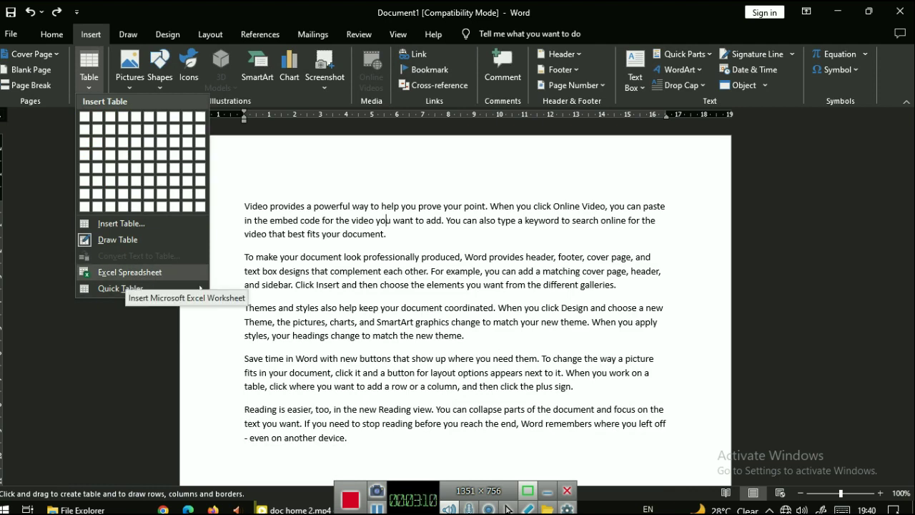
key(Escape)
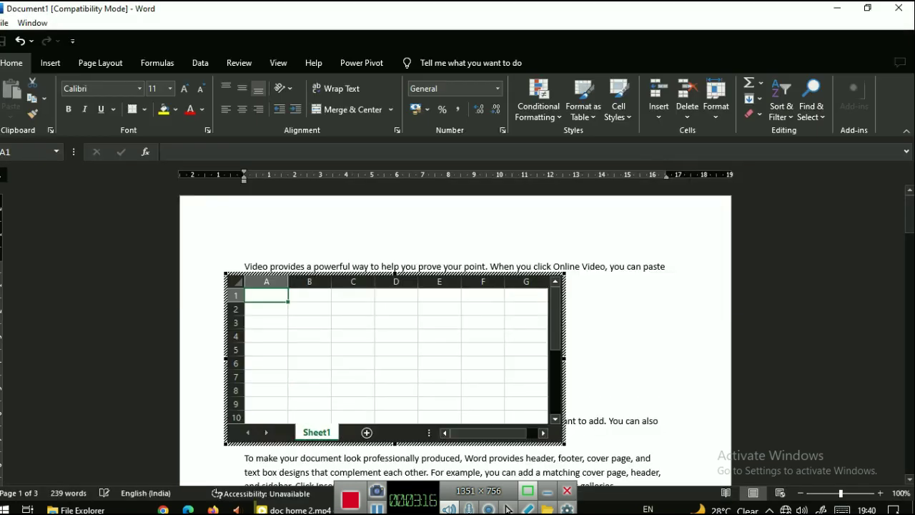
key(Return)
text(sadfsd)
key(Return)
key(Right)
text(fs)
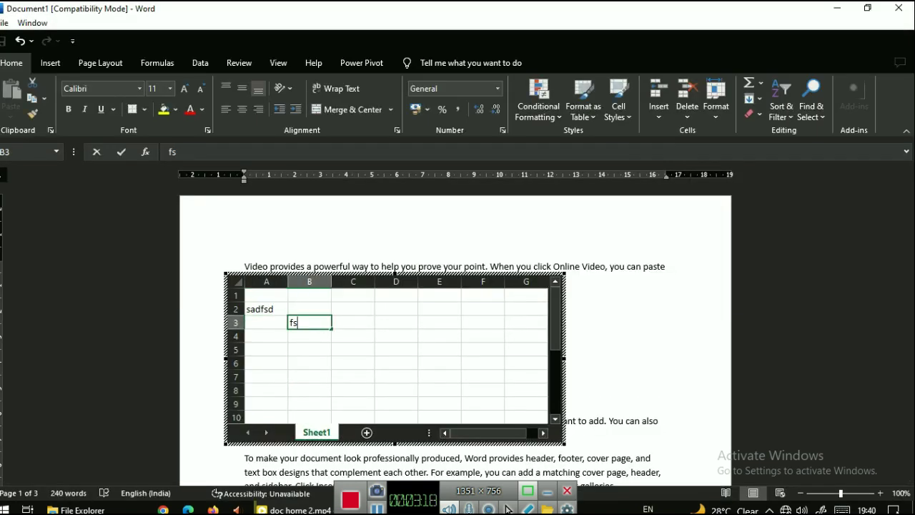
key(Return)
key(Down)
key(Down)
text(fs)
key(BackSpace)
text(dg)
key(Up)
key(Up)
key(Up)
text(s)
key(Right)
key(Right)
key(Down)
key(Down)
text(ssg)
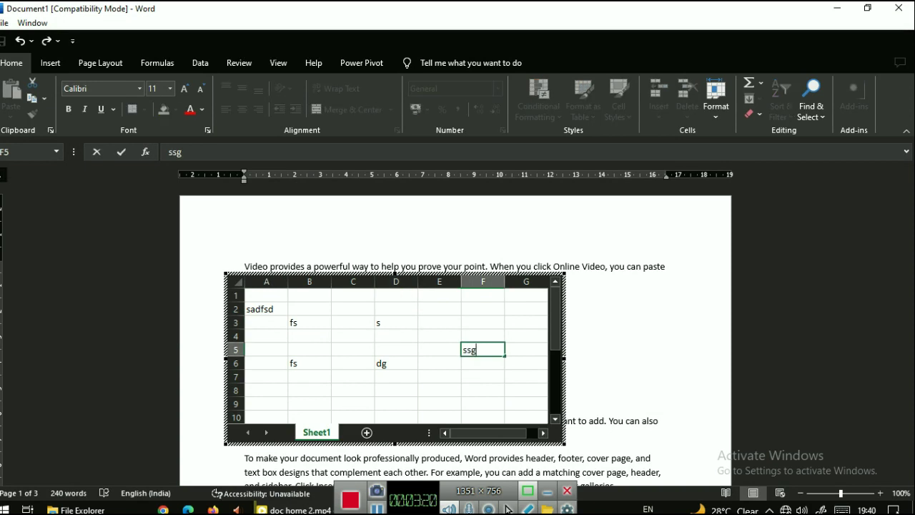
scroll(396, 350, down, 2)
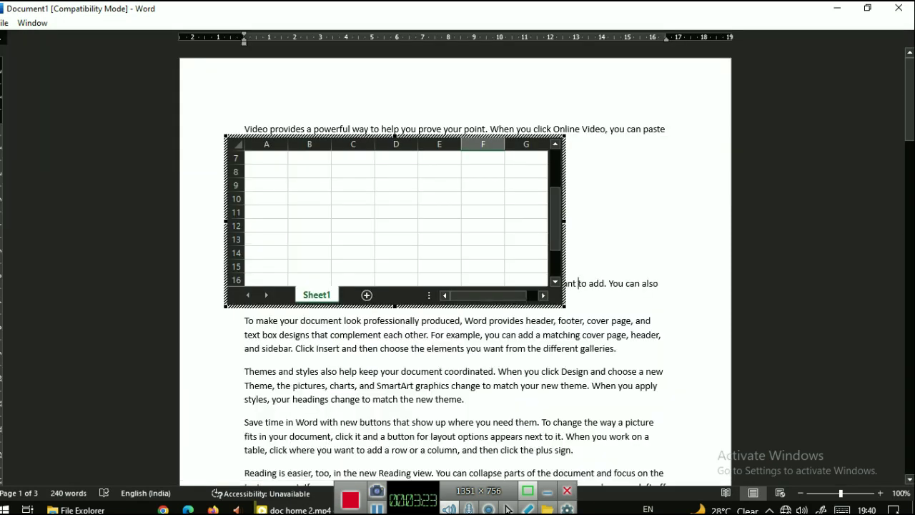
click(578, 421)
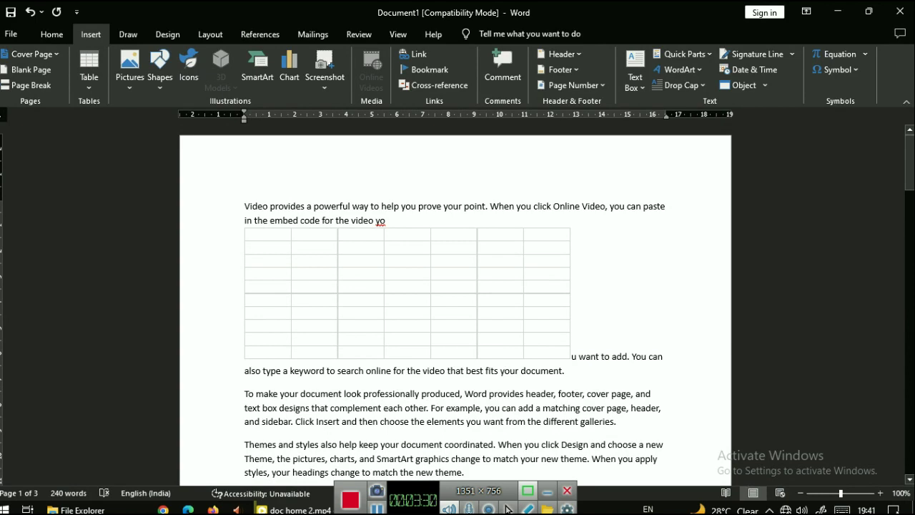
key(shift+Right)
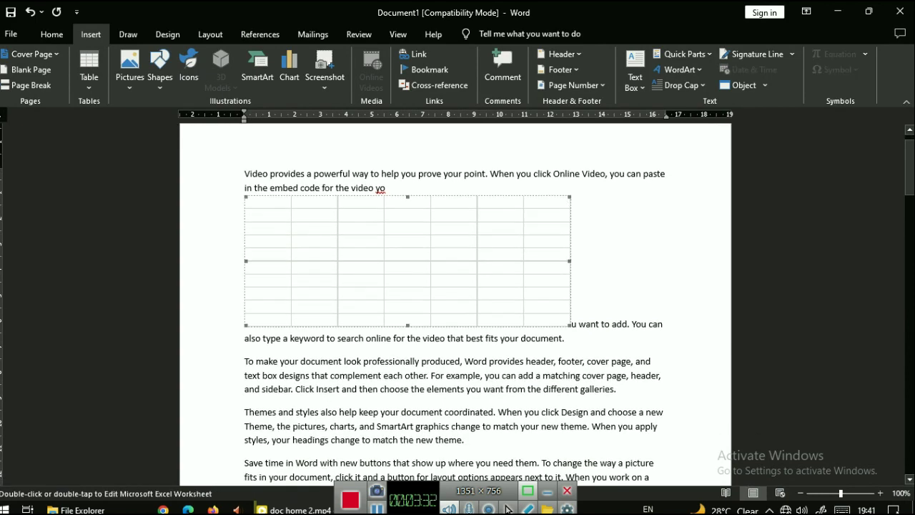
key(shift+F10)
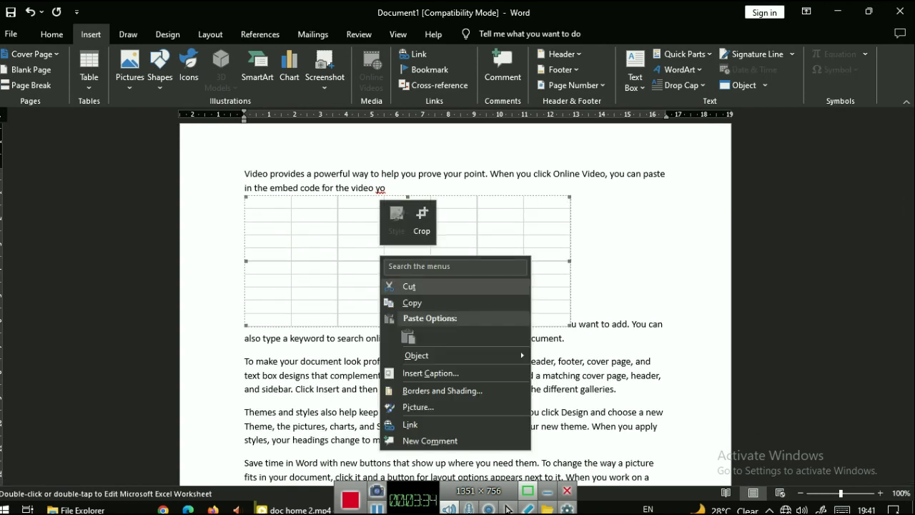
key(Escape)
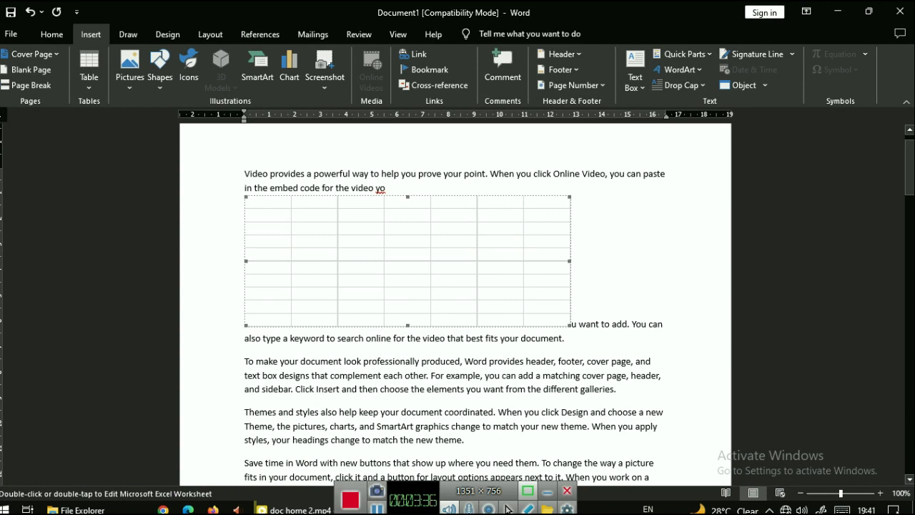
key(Delete)
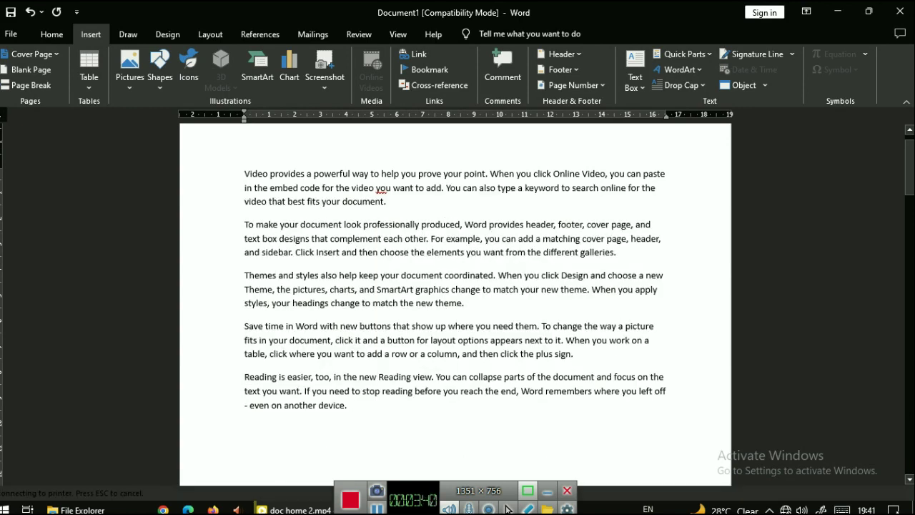
Insert the Calendar 1 quick table showing December into the first paragraph
key(alt+n)
key(t)
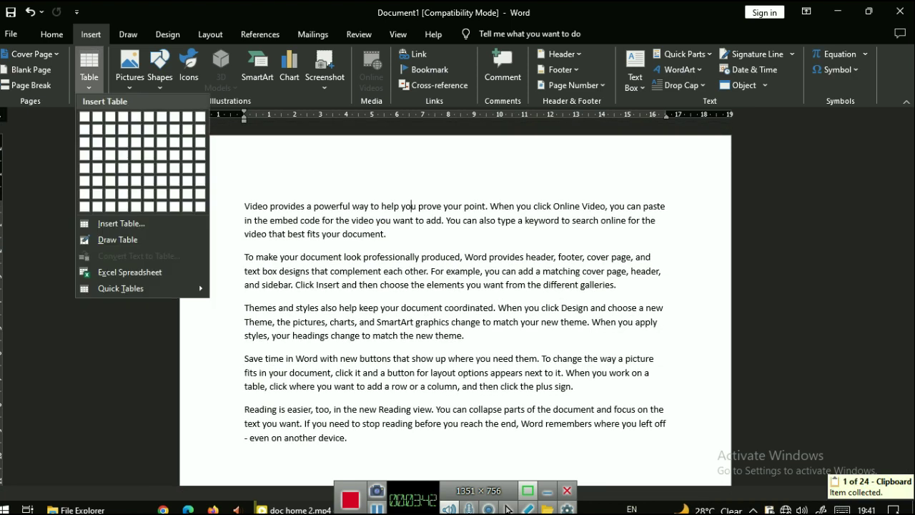
key(Right)
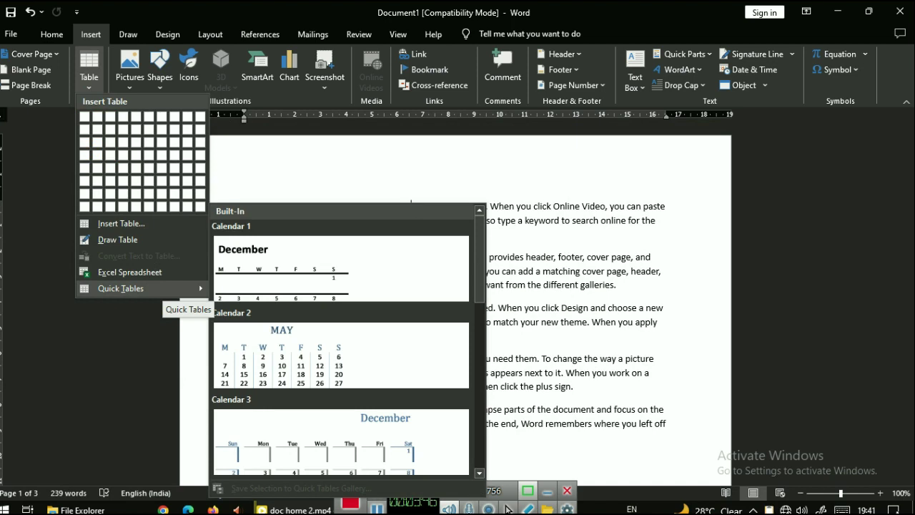
key(Down)
key(Down)
key(Down)
key(Down)
key(Down)
key(Down)
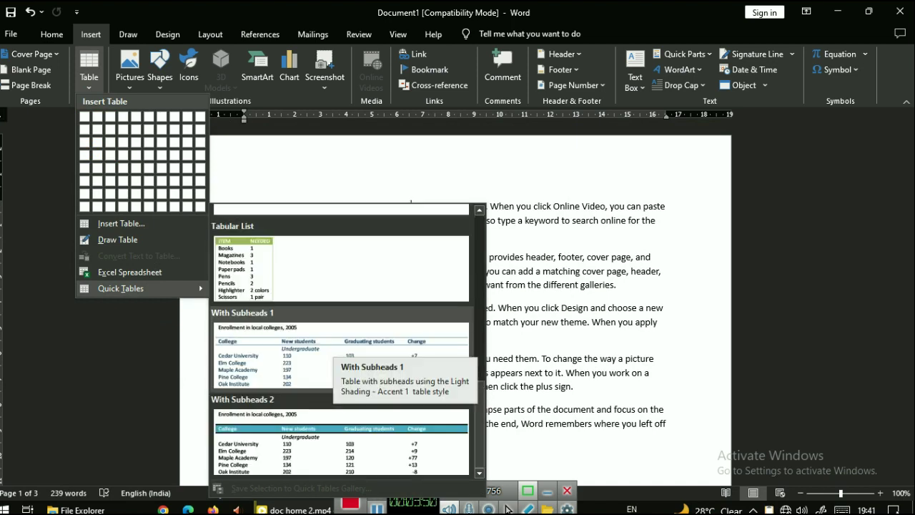
key(Up)
key(Up)
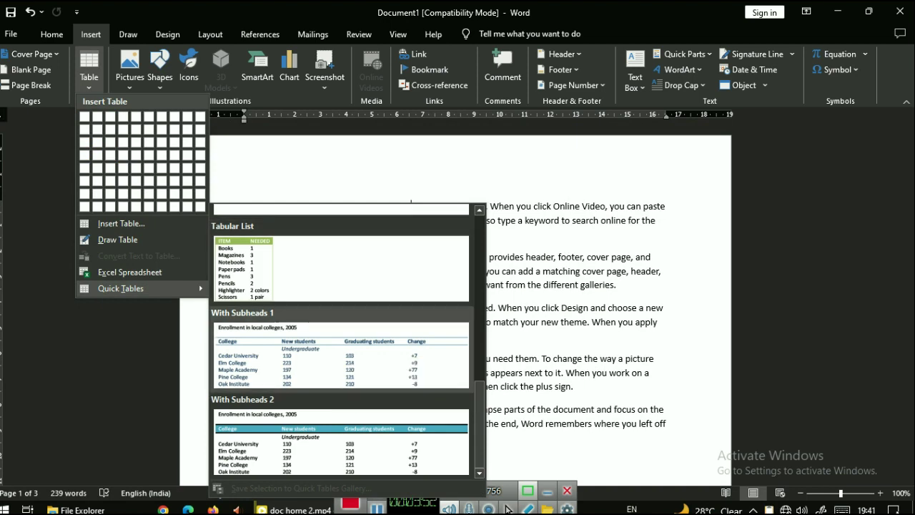
key(Up)
key(Up)
key(Up)
key(Up)
key(Return)
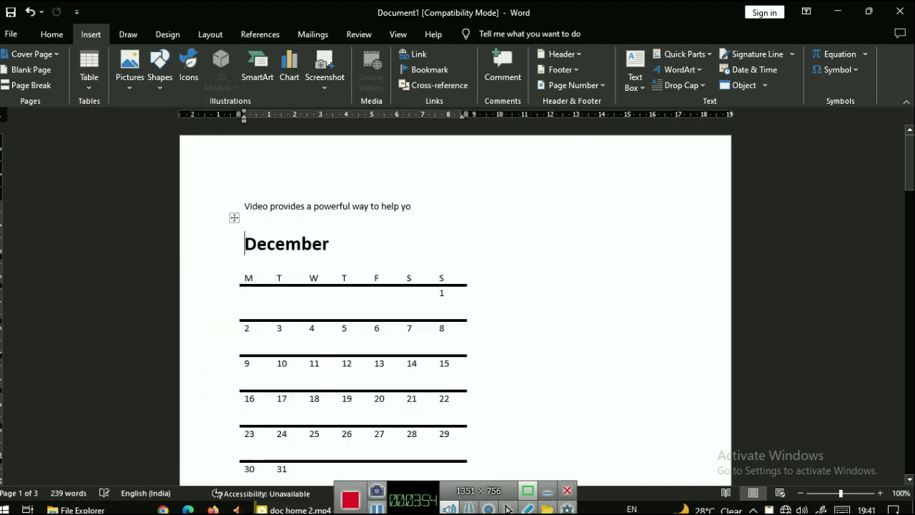
Edit the calendar's first date row, replacing dates with 1, 2 and 4
click(345, 328)
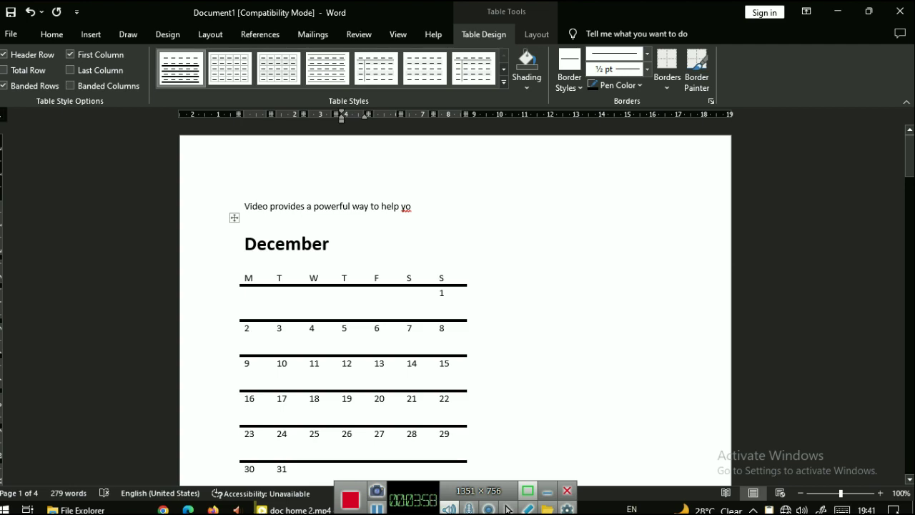
click(445, 293)
key(BackSpace)
key(Tab)
text(1)
key(Tab)
key(Tab)
key(Tab)
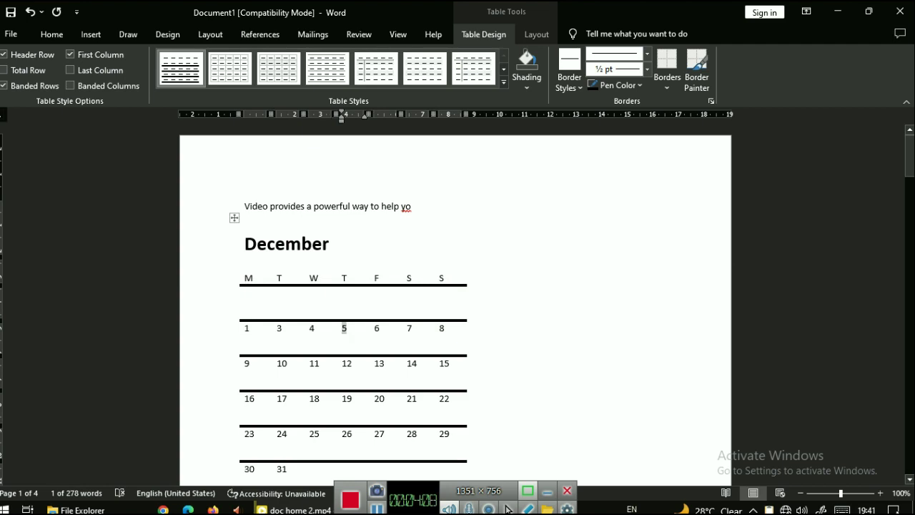
key(shift+Tab)
key(shift+Tab)
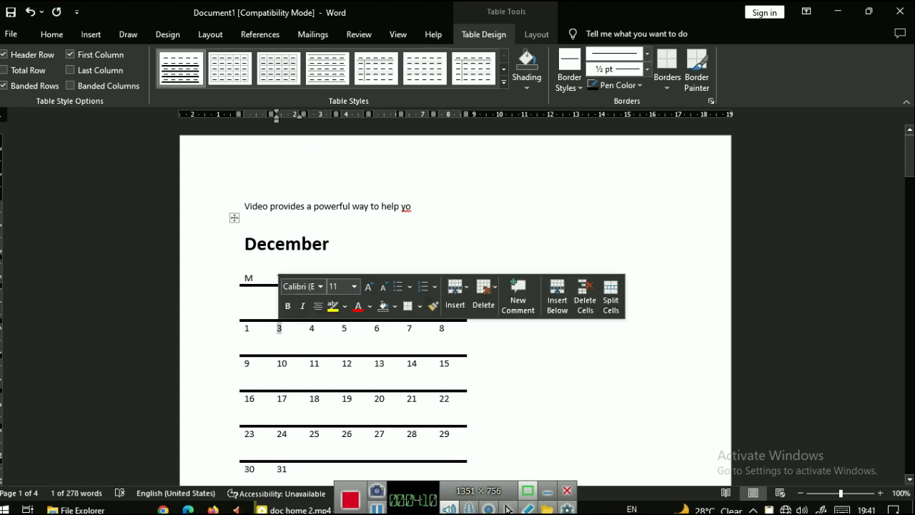
text(2)
key(Left)
key(Left)
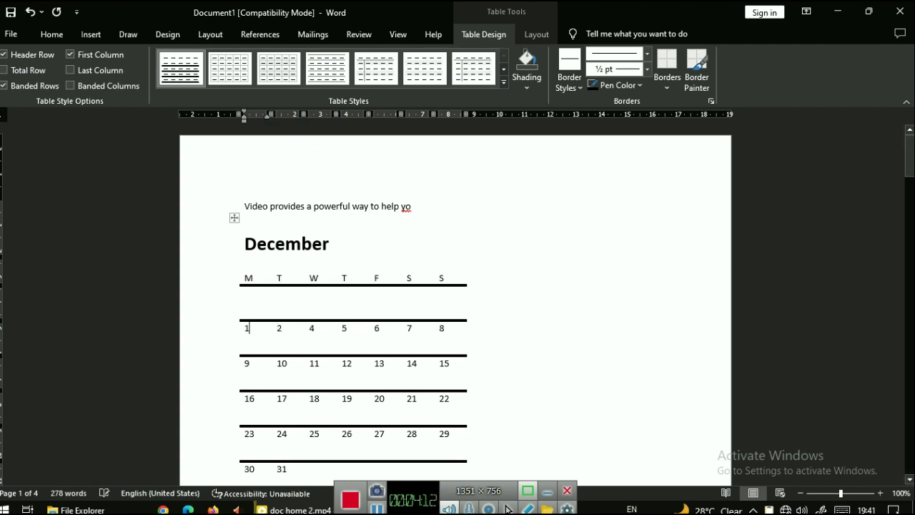
key(Tab)
key(Tab)
key(Tab)
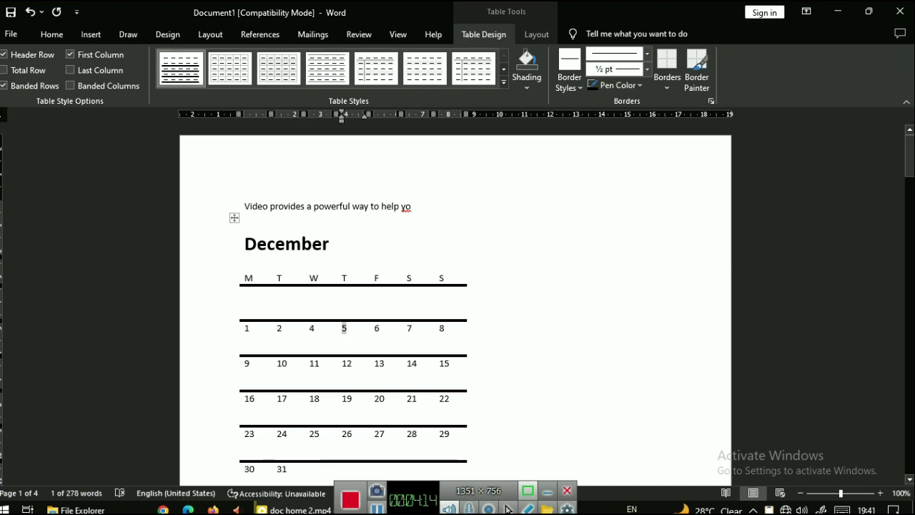
key(shift+Tab)
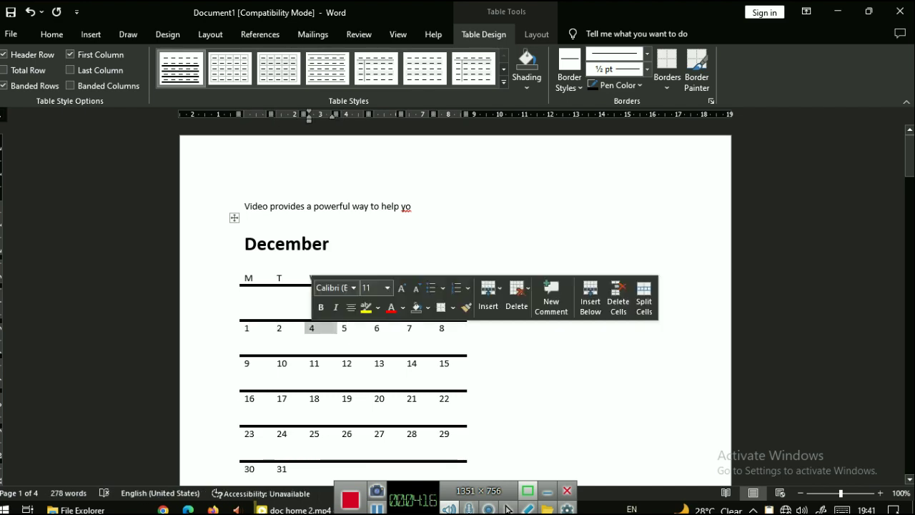
key(Left)
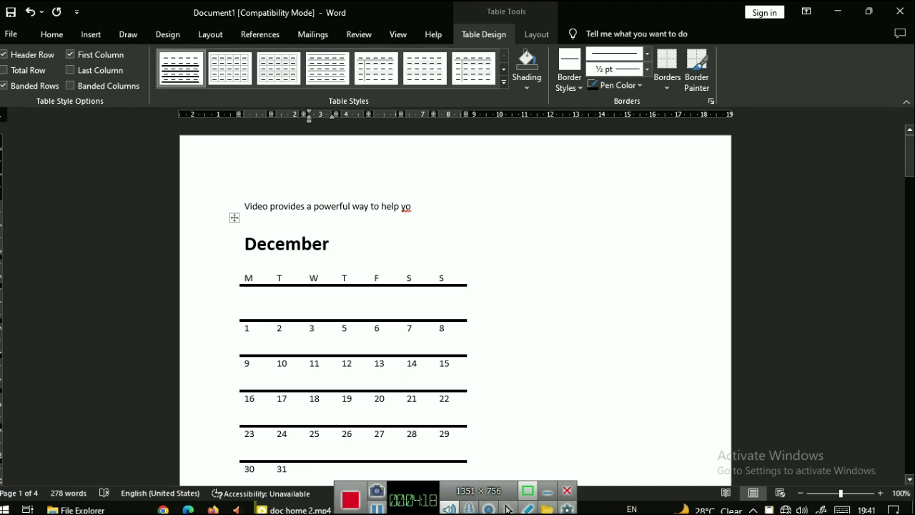
key(Tab)
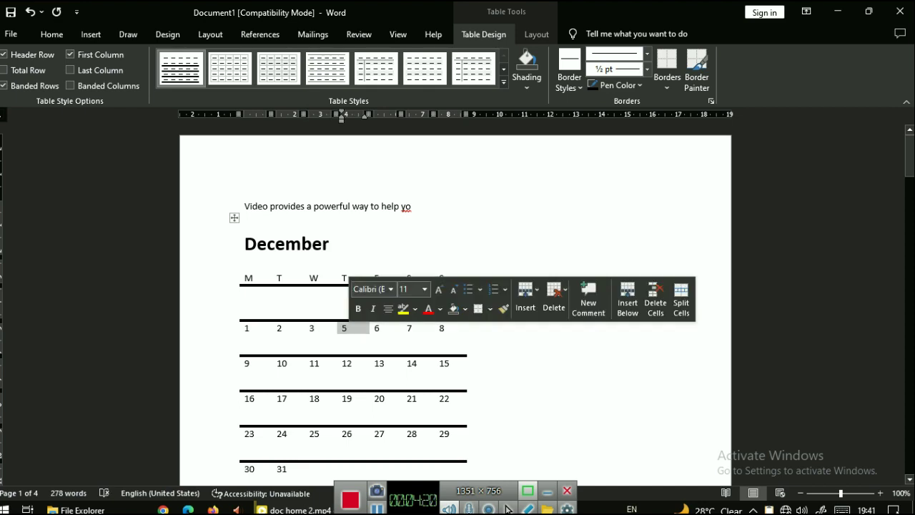
text(4)
key(Right)
Undo the date edits and remove the calendar table entirely
scroll(506, 507, down, 3)
scroll(506, 507, down, 3)
scroll(506, 508, up, 6)
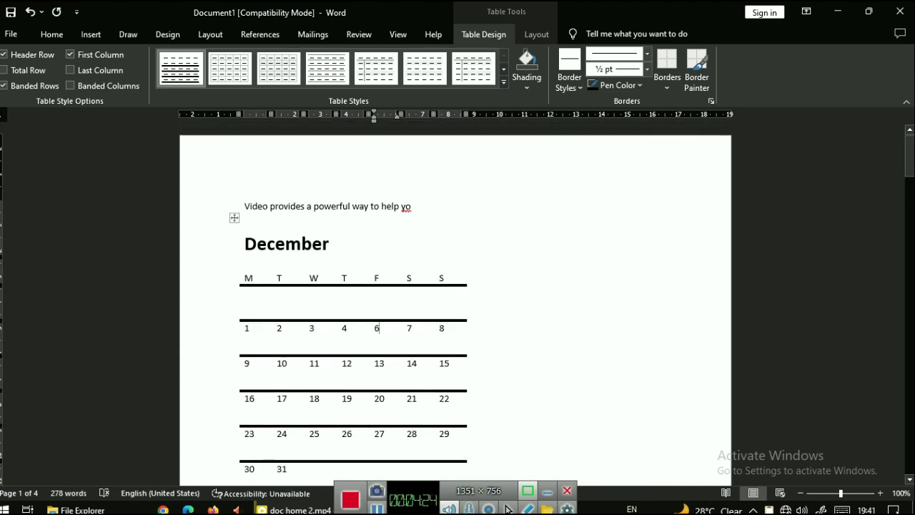
key(ctrl+z)
key(ctrl+z)
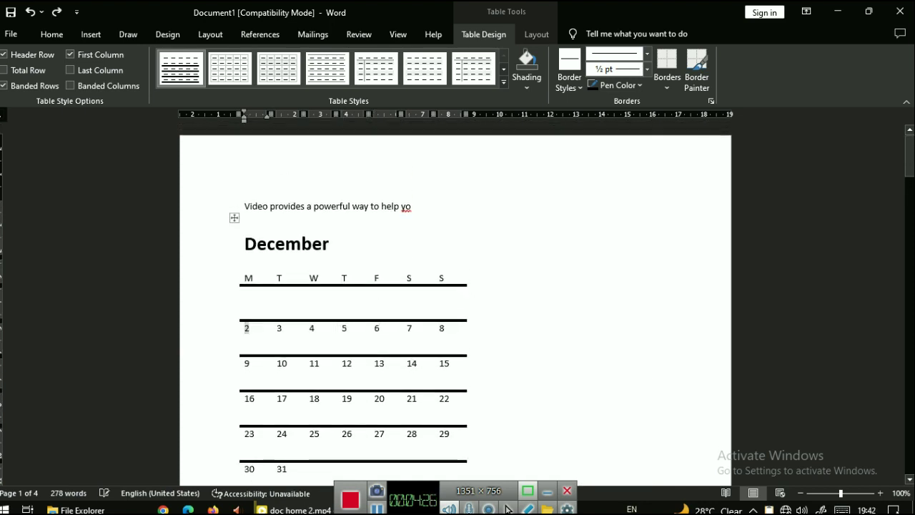
key(ctrl+z)
key(ctrl+z)
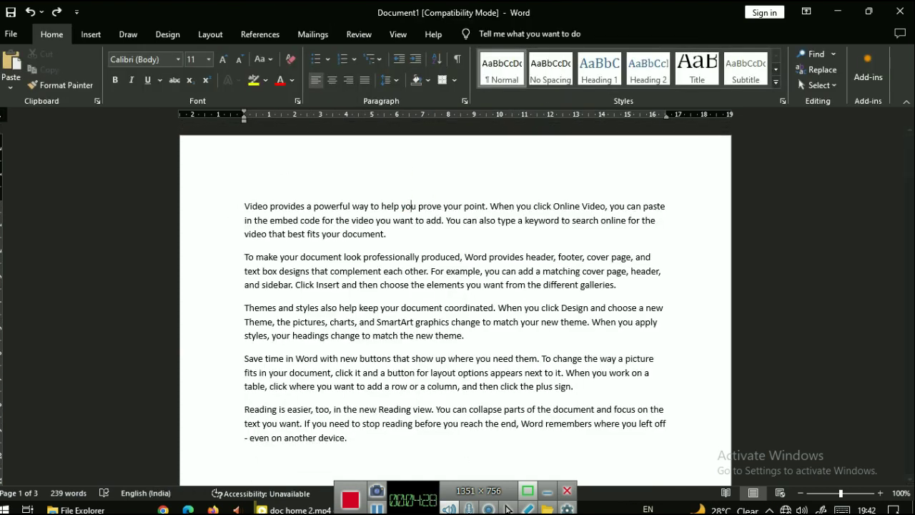
click(88, 71)
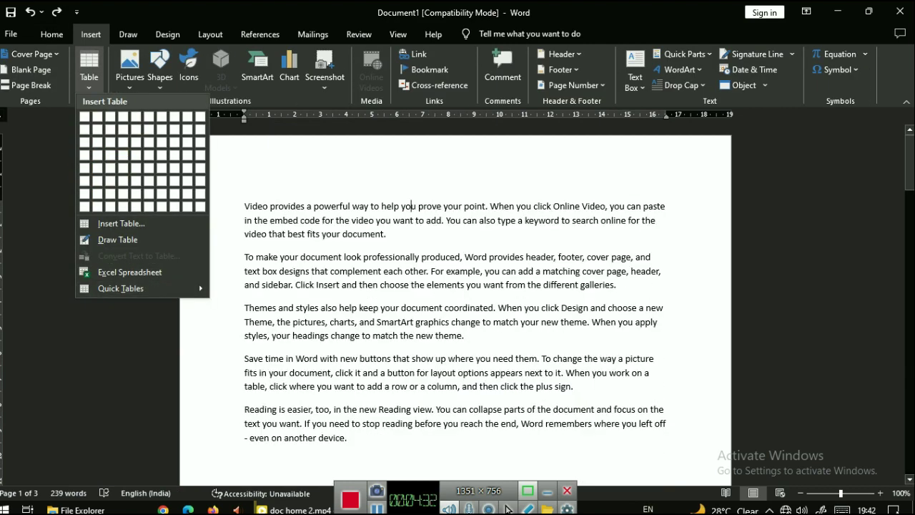
Close the table options, then cancel Pictures > This Device without inserting anything
key(Escape)
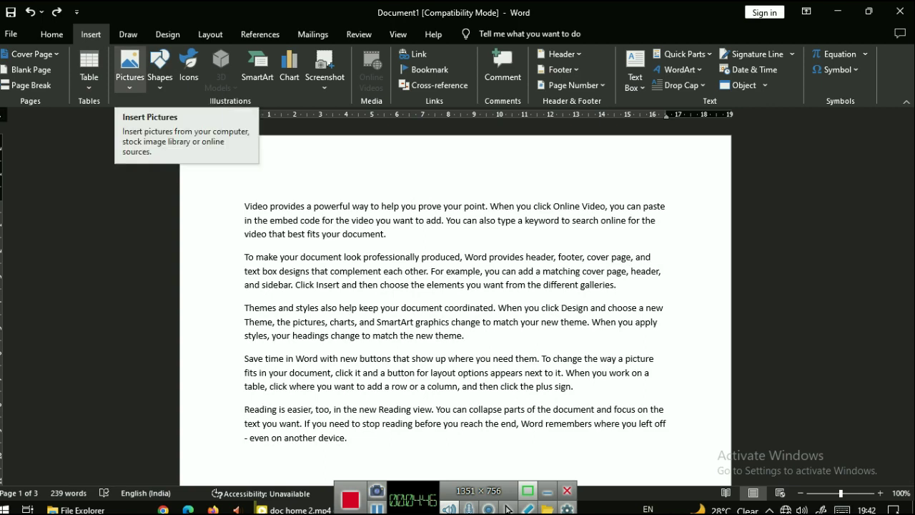
click(129, 71)
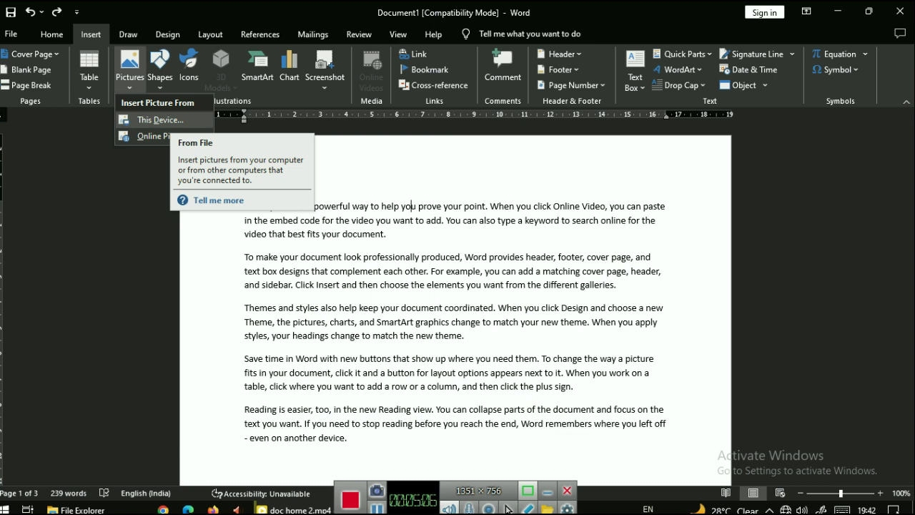
click(160, 120)
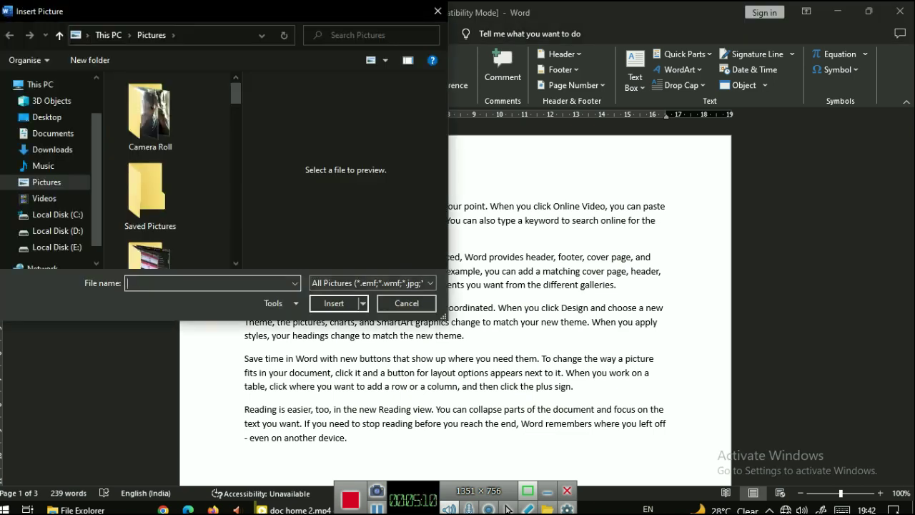
key(Escape)
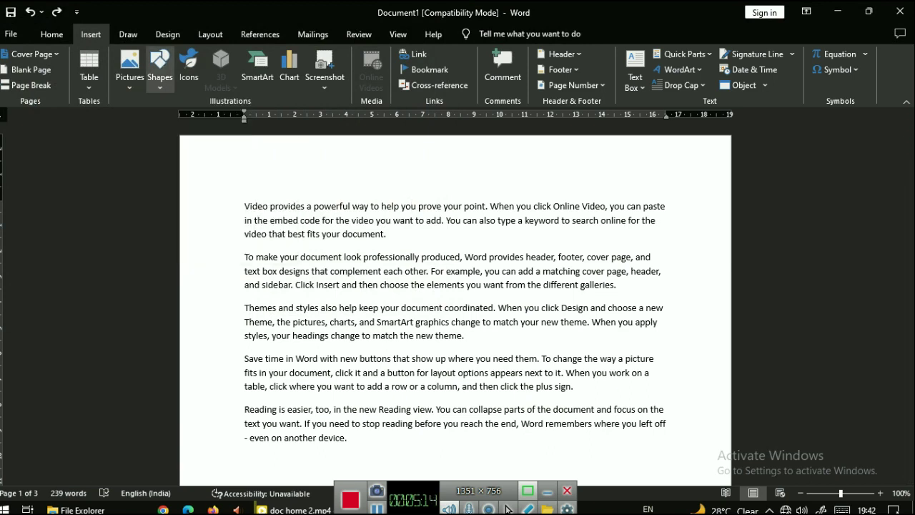
click(160, 68)
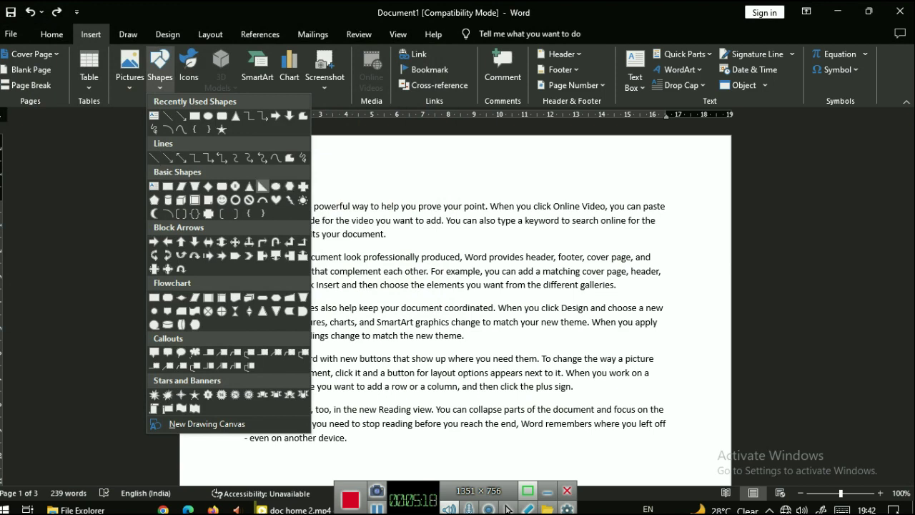
click(276, 185)
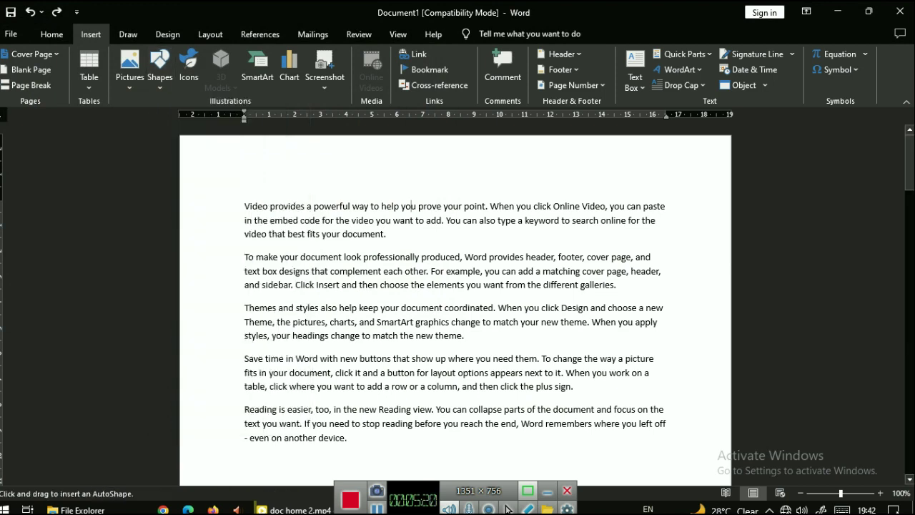
drag(413, 233, 603, 272)
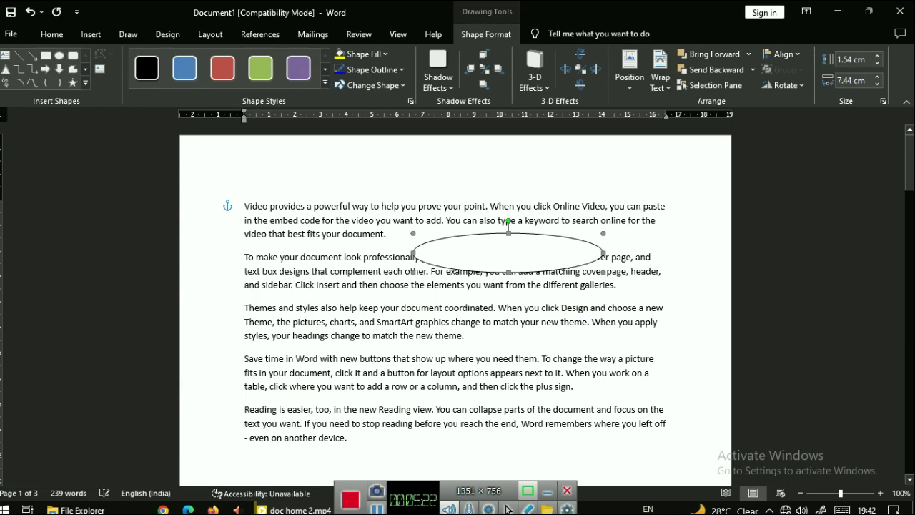
click(222, 67)
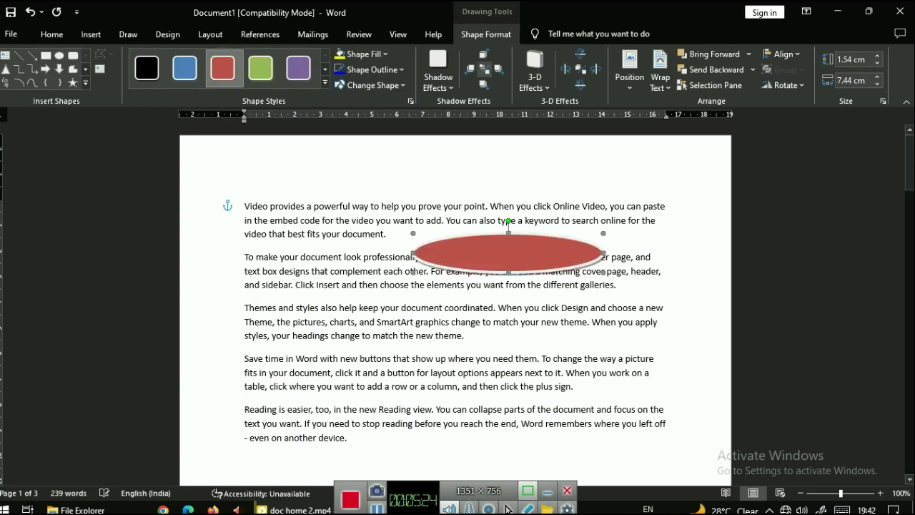
click(298, 68)
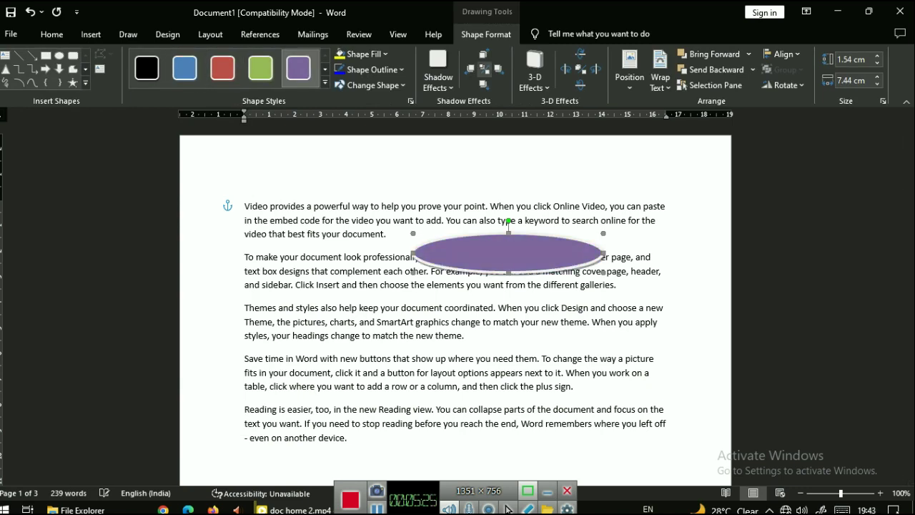
key(ctrl+z)
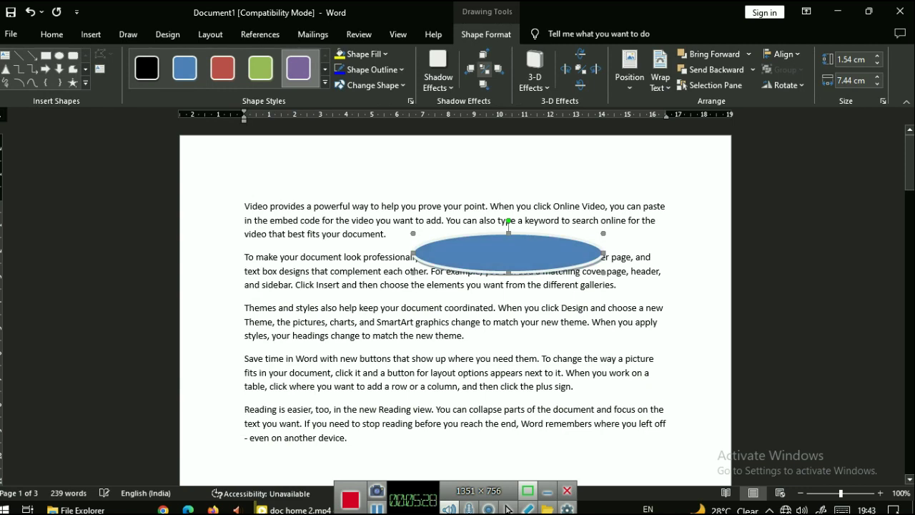
key(ctrl+z)
key(ctrl+z)
key(ctrl+z)
key(ctrl+z)
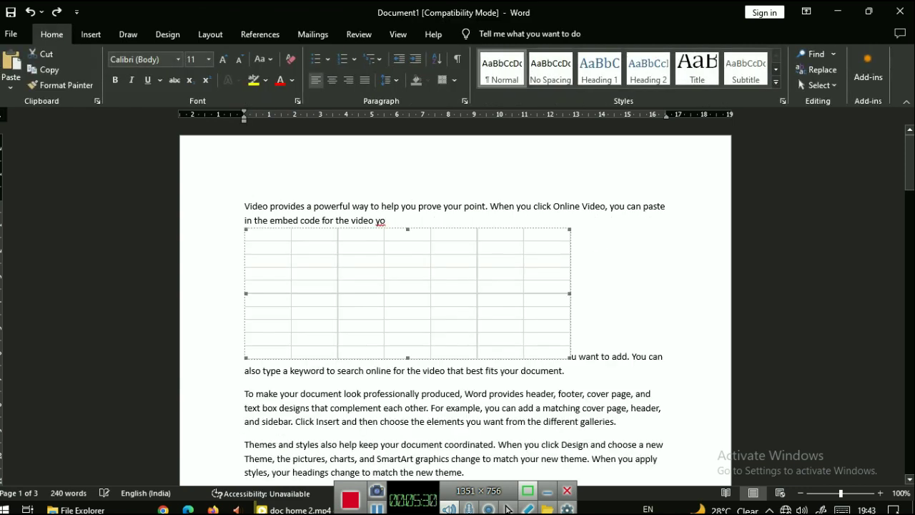
key(ctrl+z)
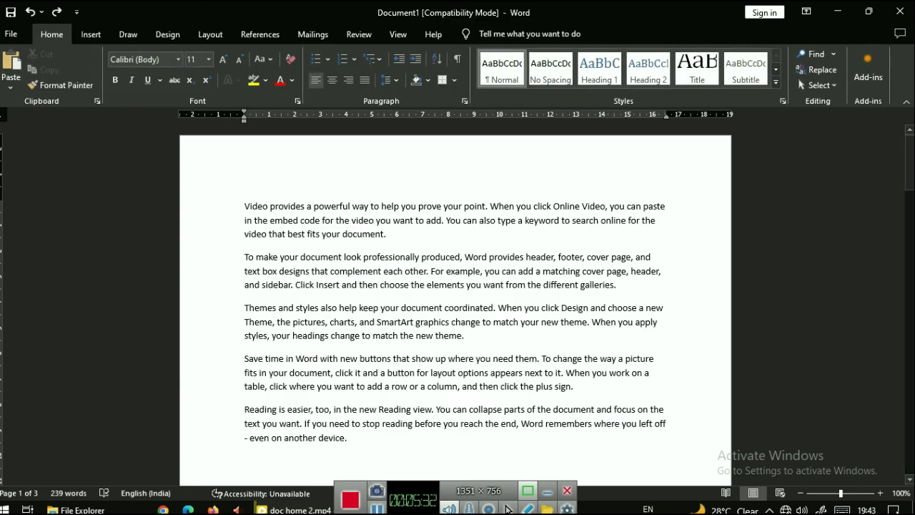
key(ctrl+z)
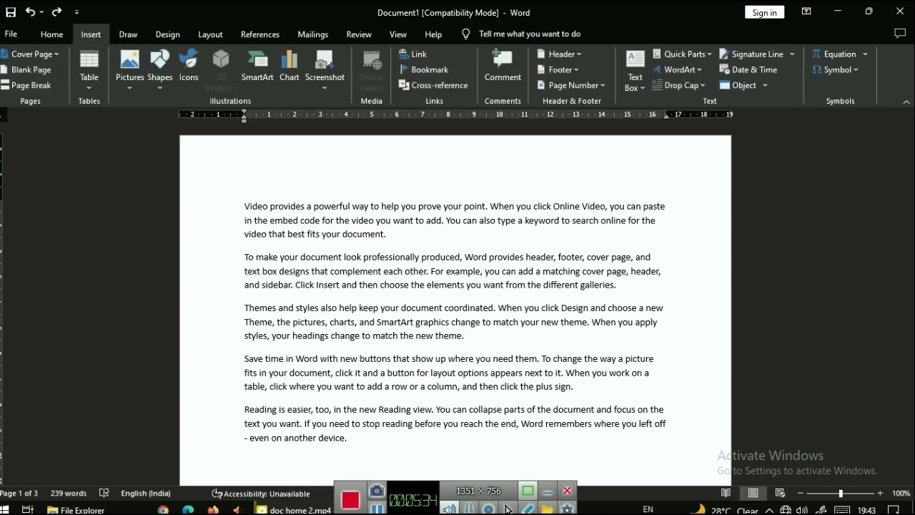
Try Insert > Icons via key tips and dismiss the internet-connection notice
key(alt+n)
key(y)
key(1)
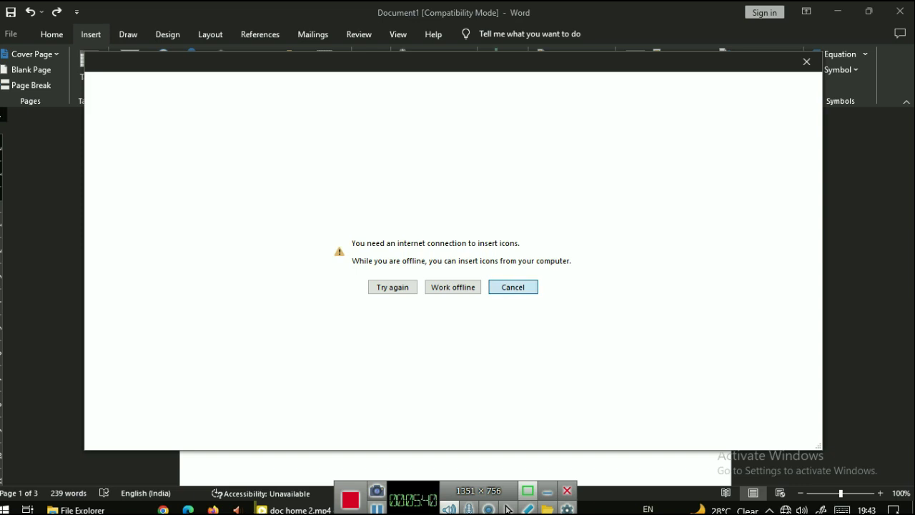
key(Escape)
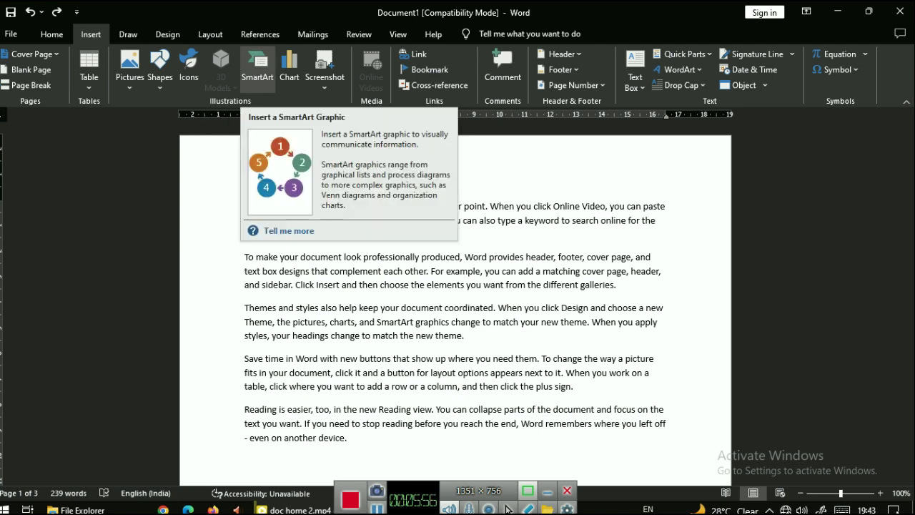
Insert a Horizontal Bullet List SmartArt with headings a, b and c
click(257, 68)
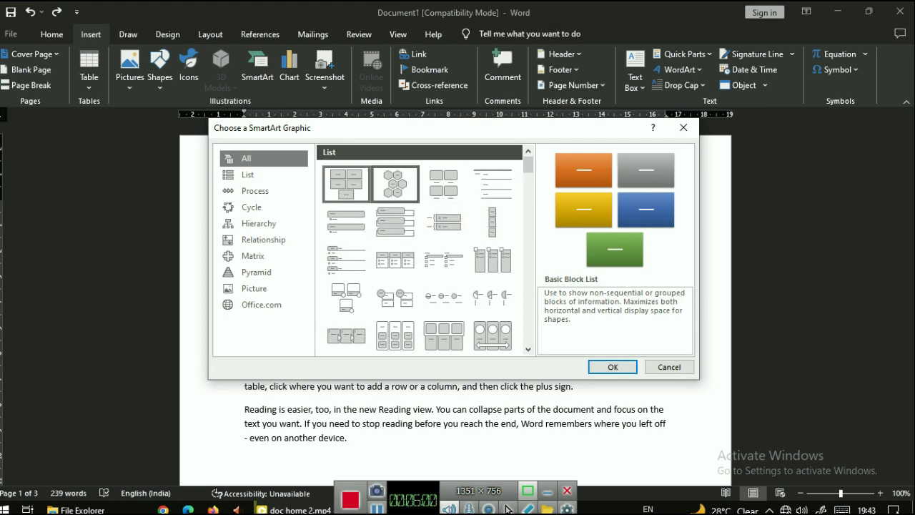
click(443, 222)
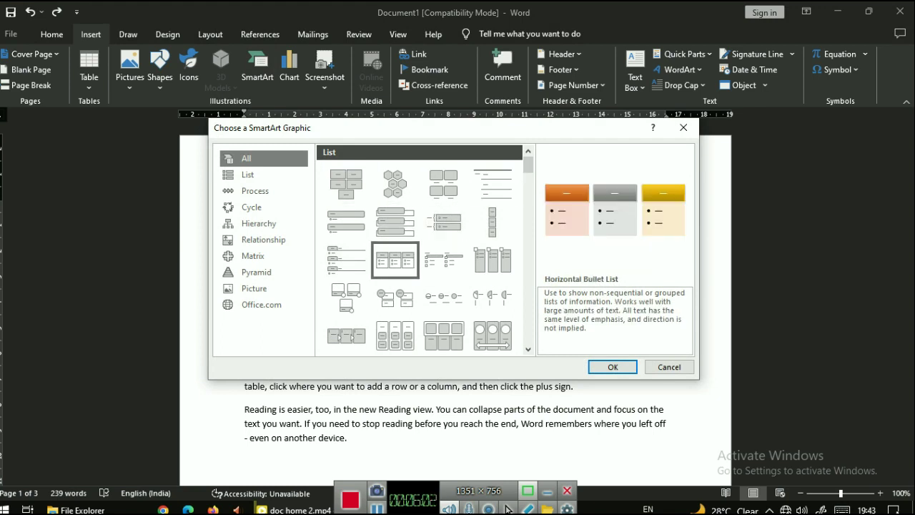
click(612, 367)
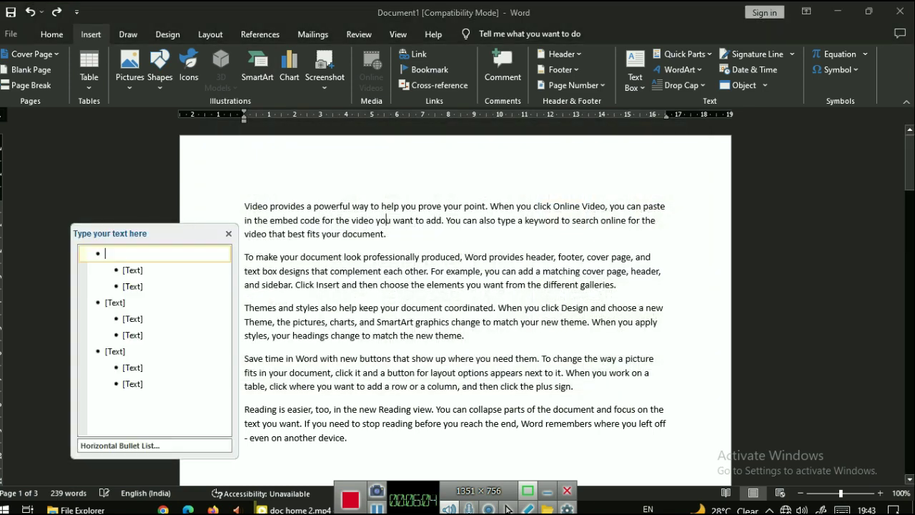
key(Tab)
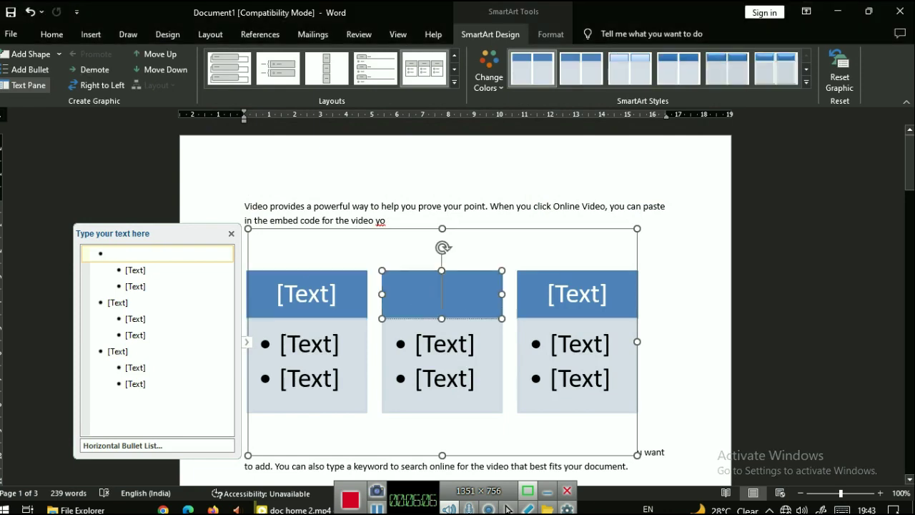
key(Tab)
key(Tab)
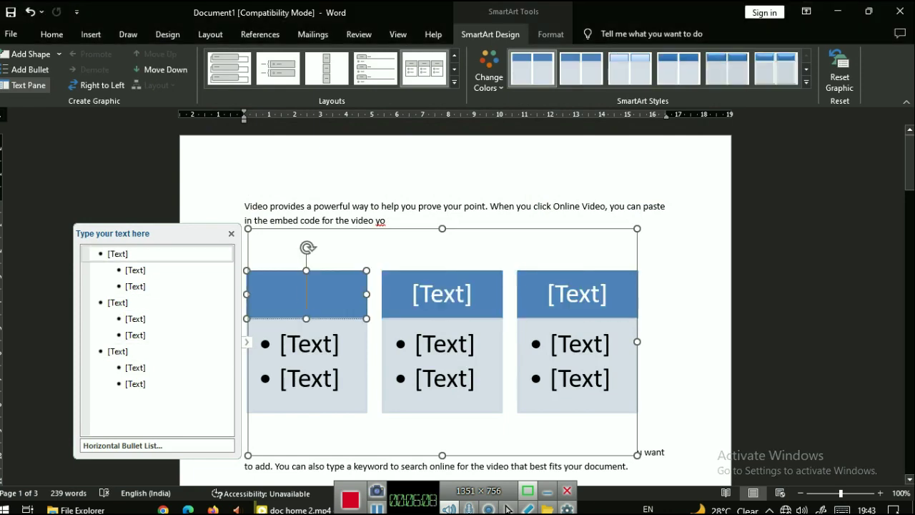
text(a)
key(Tab)
text(b)
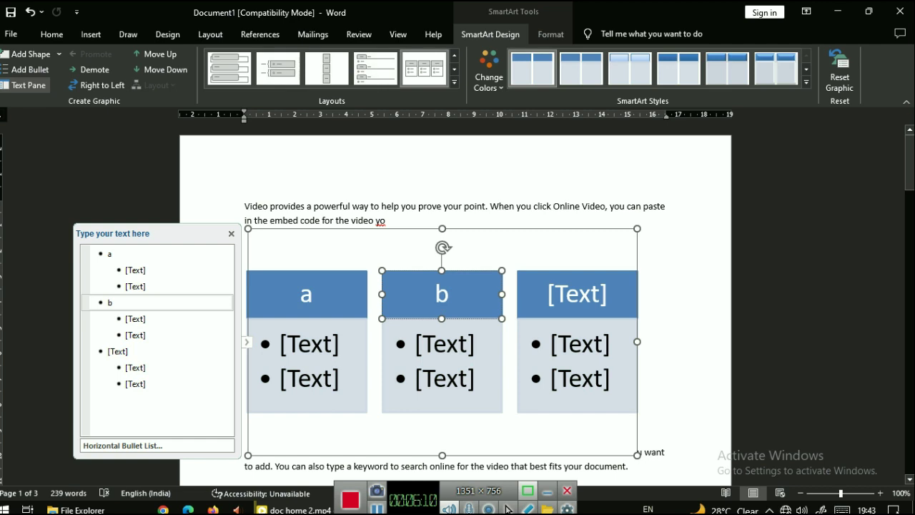
key(Tab)
text(c)
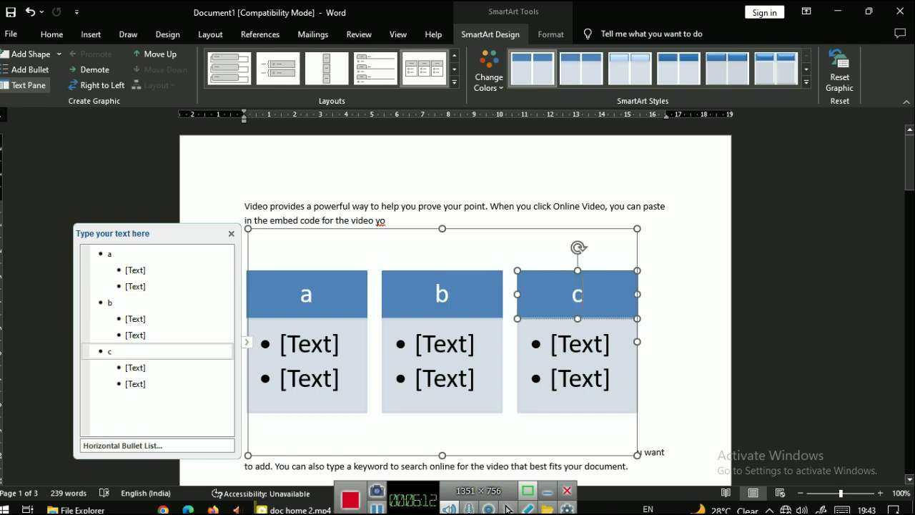
Fill the first bullets with 1, 2 and 3, then cut the SmartArt
key(Tab)
text(1)
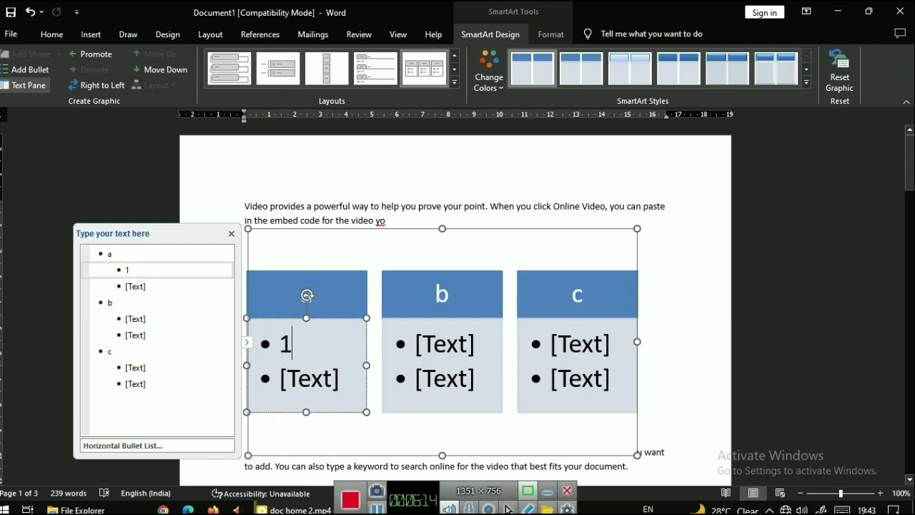
key(Tab)
text(2)
key(Tab)
text(3)
key(Tab)
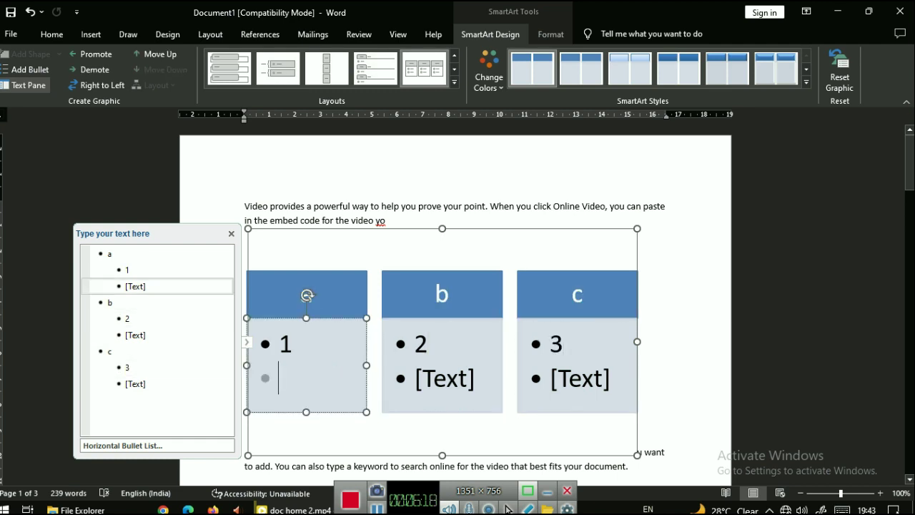
key(Tab)
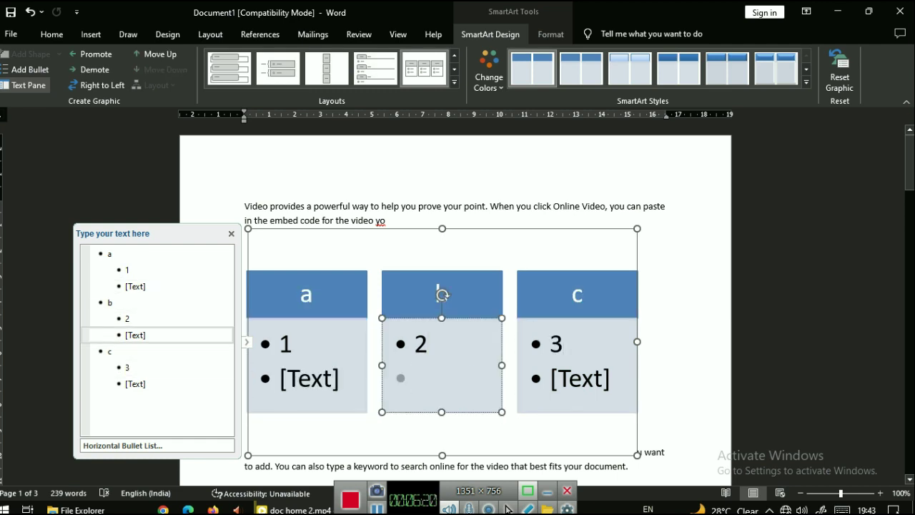
right_click(430, 242)
key(t)
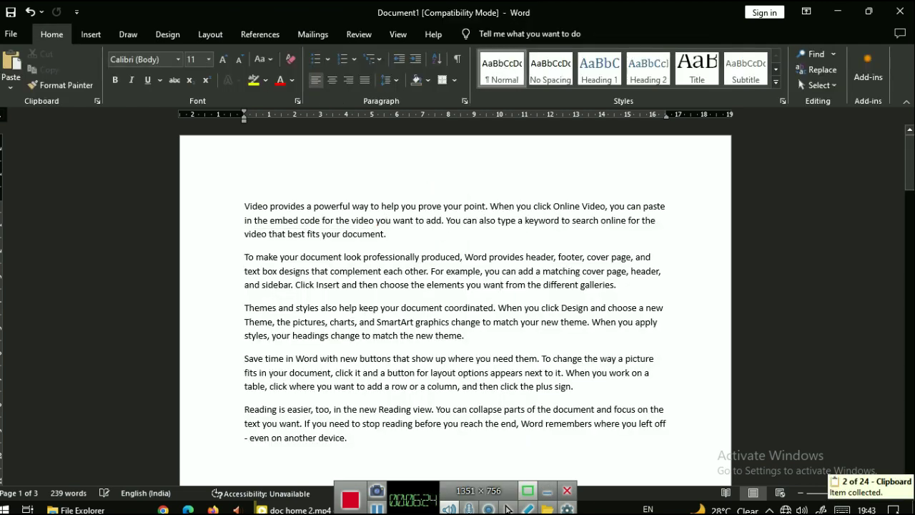
Browse the chart types and insert a Clustered Column chart
click(91, 34)
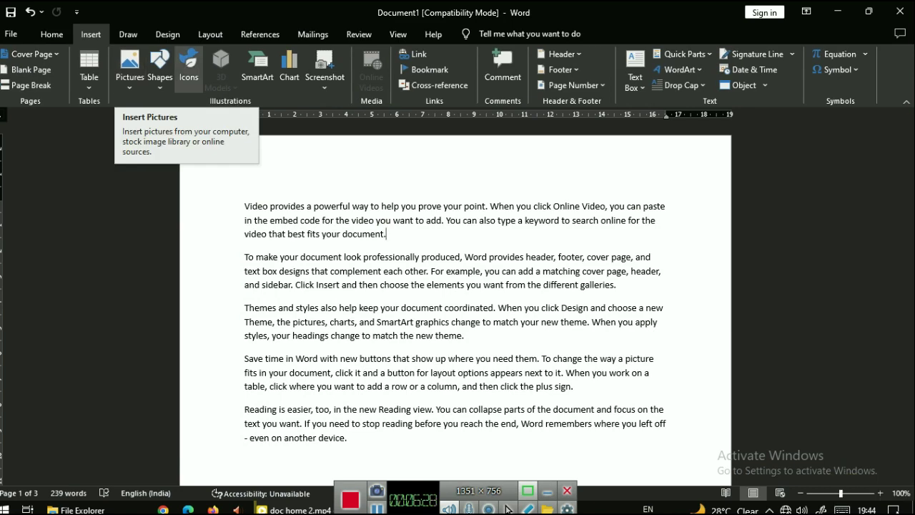
click(288, 71)
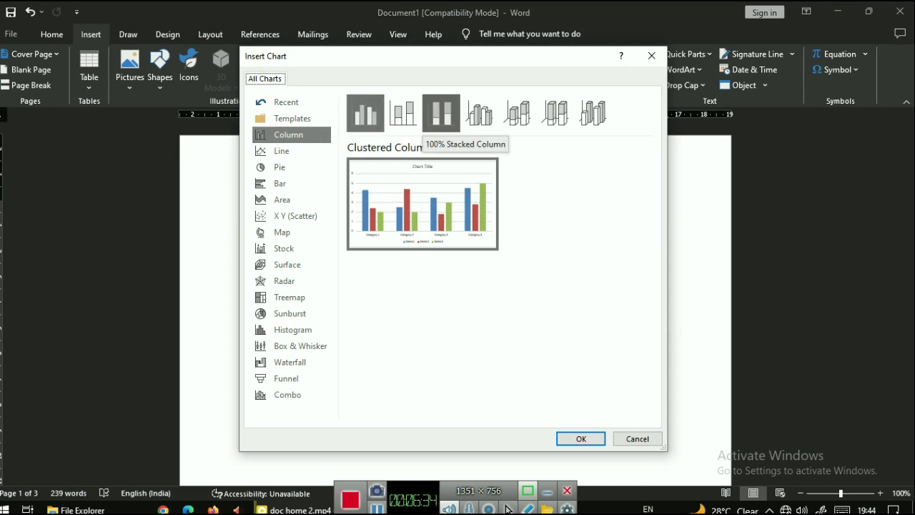
click(402, 113)
click(441, 112)
click(517, 112)
click(281, 151)
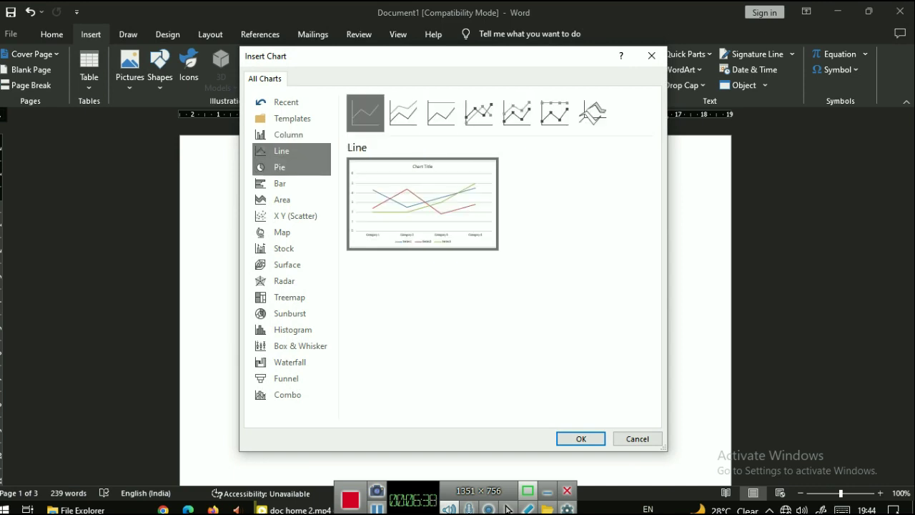
click(279, 167)
click(279, 183)
click(283, 248)
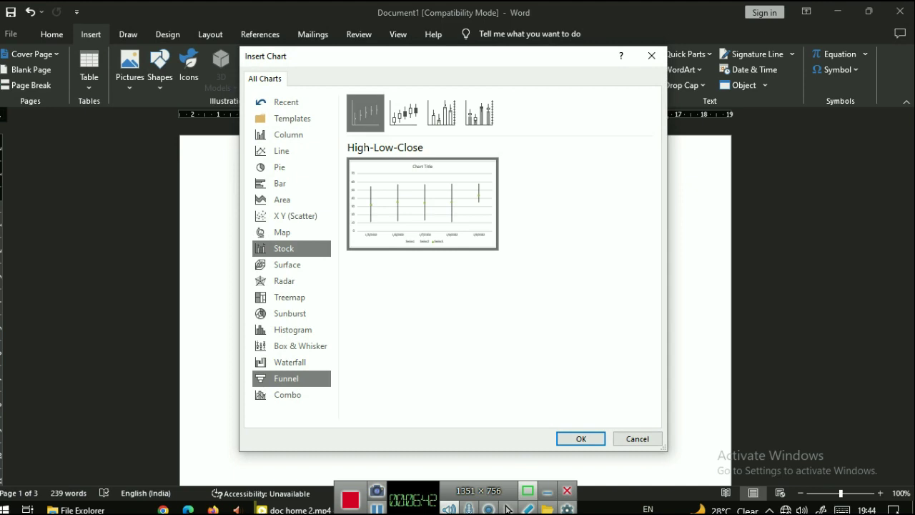
click(286, 378)
click(287, 395)
click(288, 134)
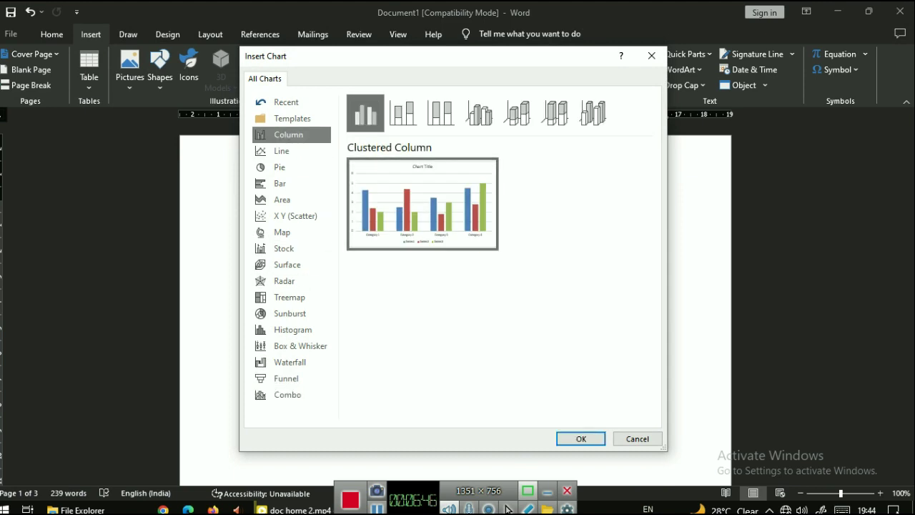
key(Escape)
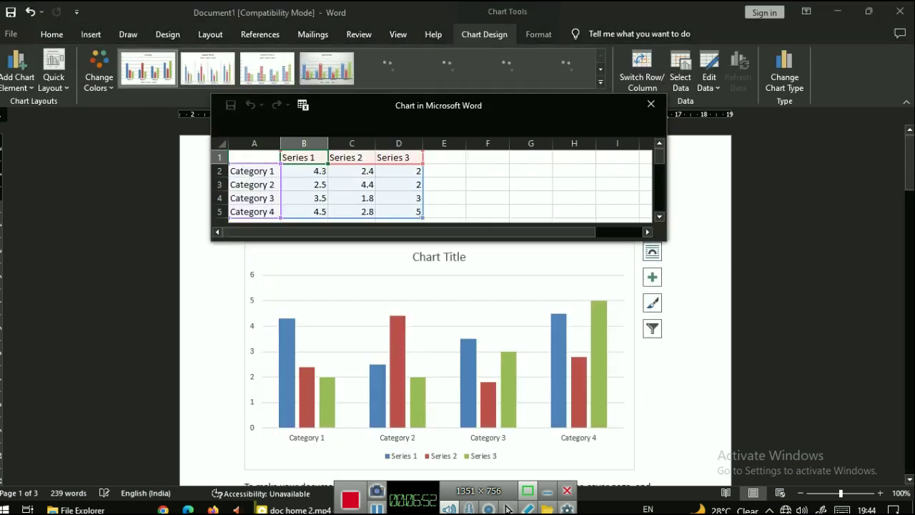
Close the chart's data sheet and cut the chart to the Clipboard
click(651, 103)
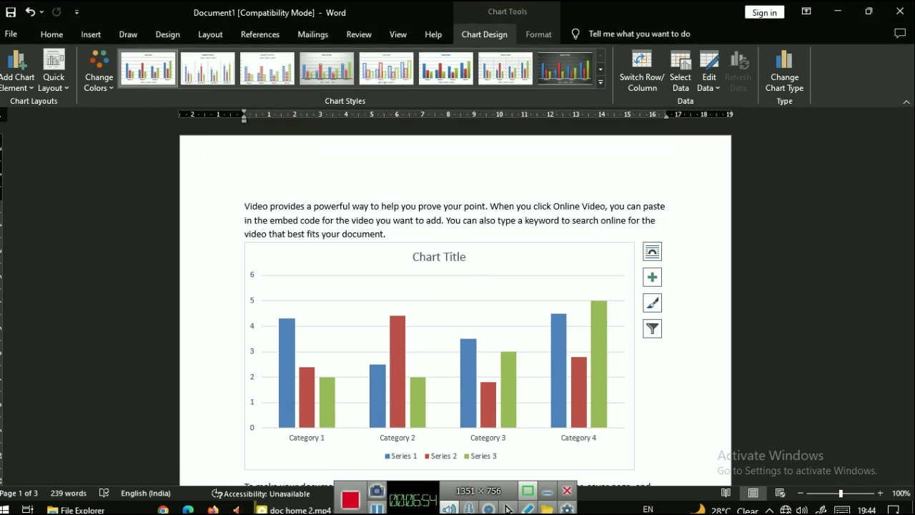
right_click(474, 329)
click(508, 230)
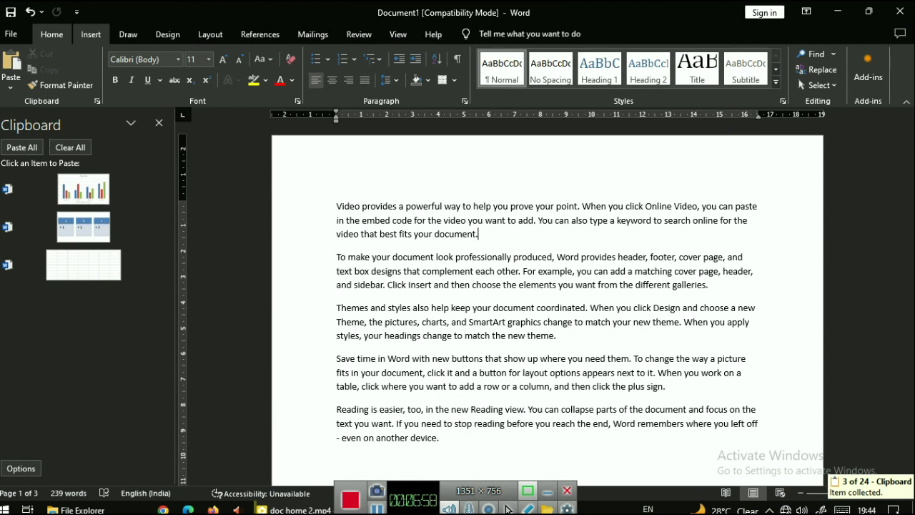
Put the cursor in 'then' in paragraph 2 and open Insert Hyperlink with Ctrl+K
click(91, 33)
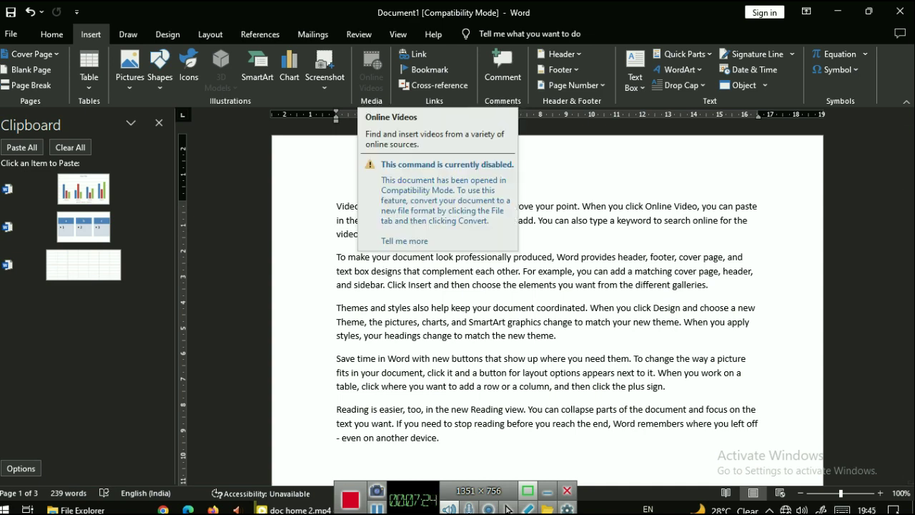
drag(368, 271, 494, 271)
click(455, 284)
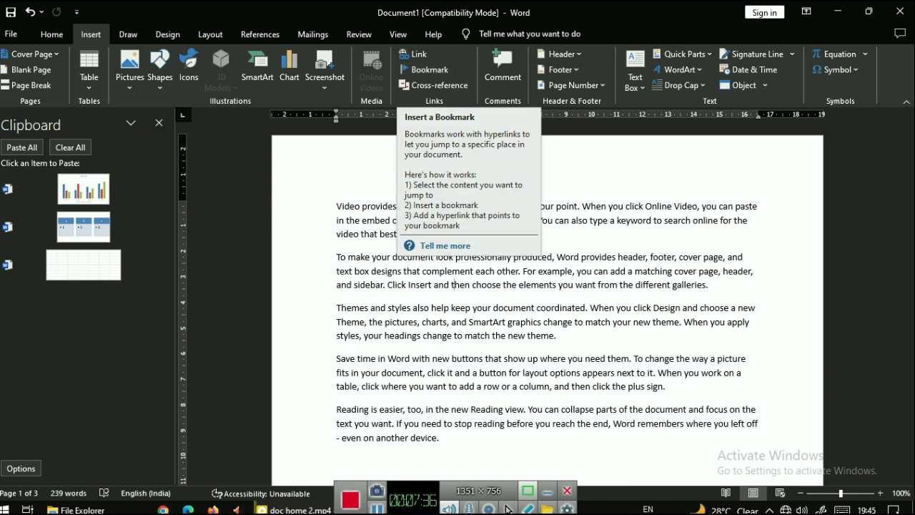
key(ctrl+k)
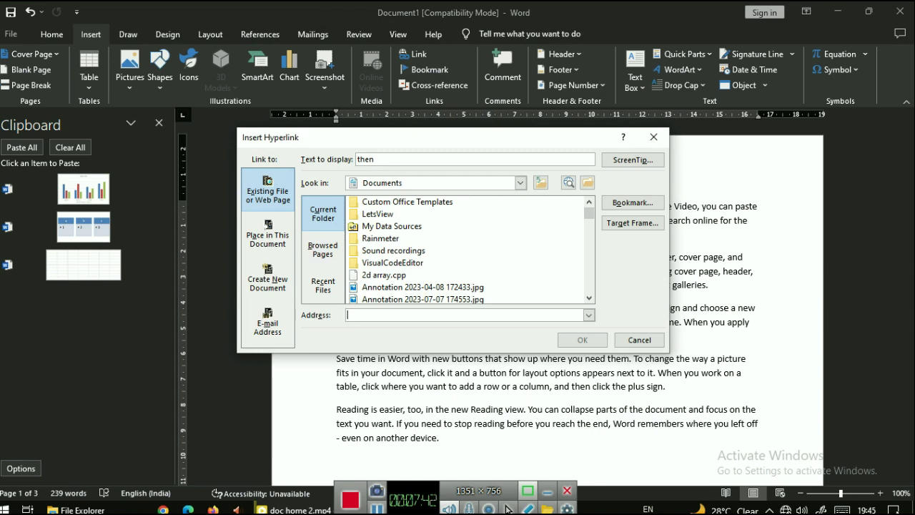
Pick Dansu pose.jpg as the link target, then cancel so 'then' stays unlinked
scroll(471, 250, down, 3)
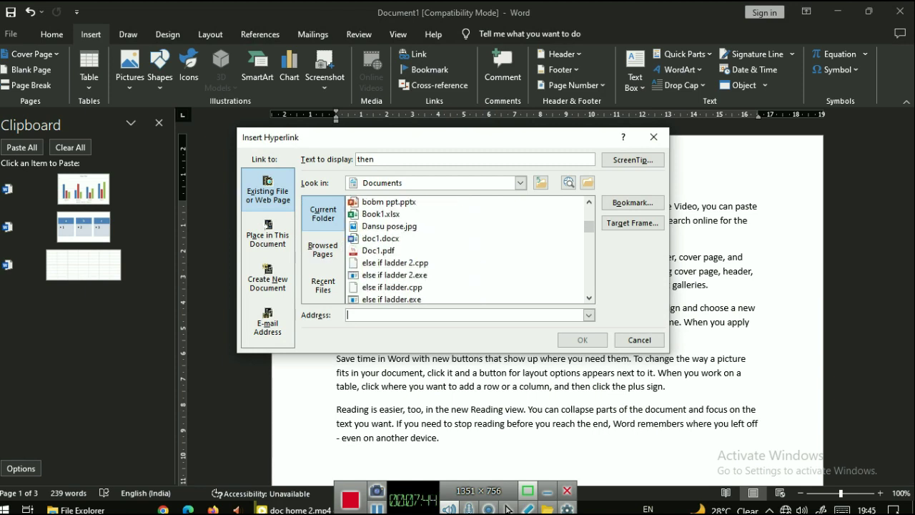
scroll(470, 251, down, 2)
scroll(470, 251, down, 3)
scroll(470, 250, up, 3)
scroll(470, 250, up, 4)
scroll(471, 250, down, 1)
click(390, 226)
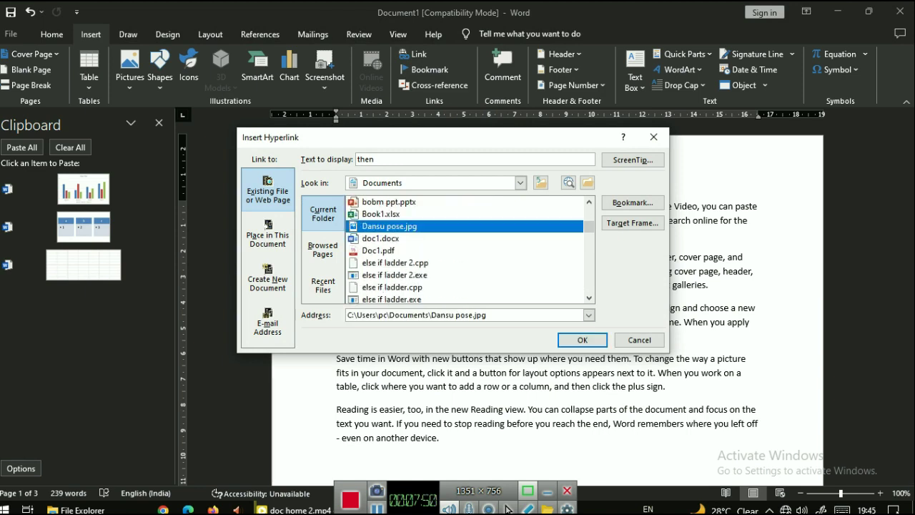
key(Tab)
key(Return)
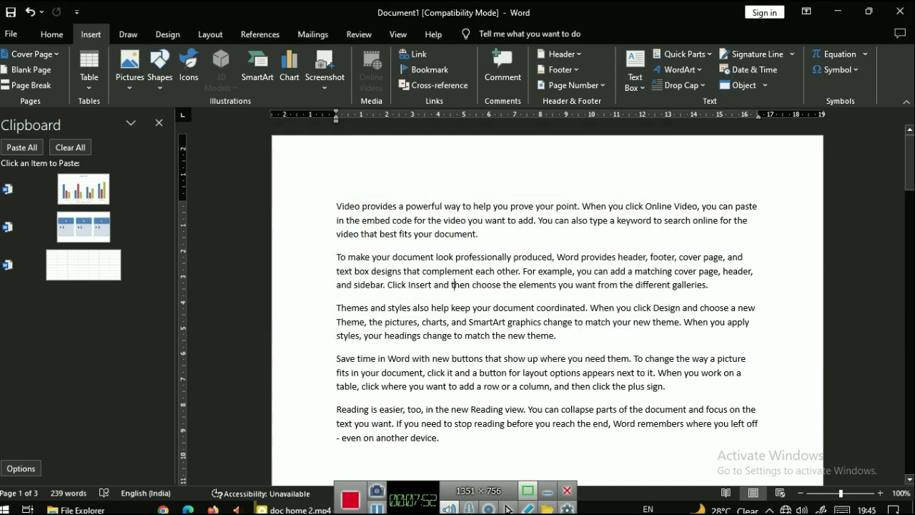
Add a bookmark named abc at the word 'theme' in the third paragraph
click(429, 69)
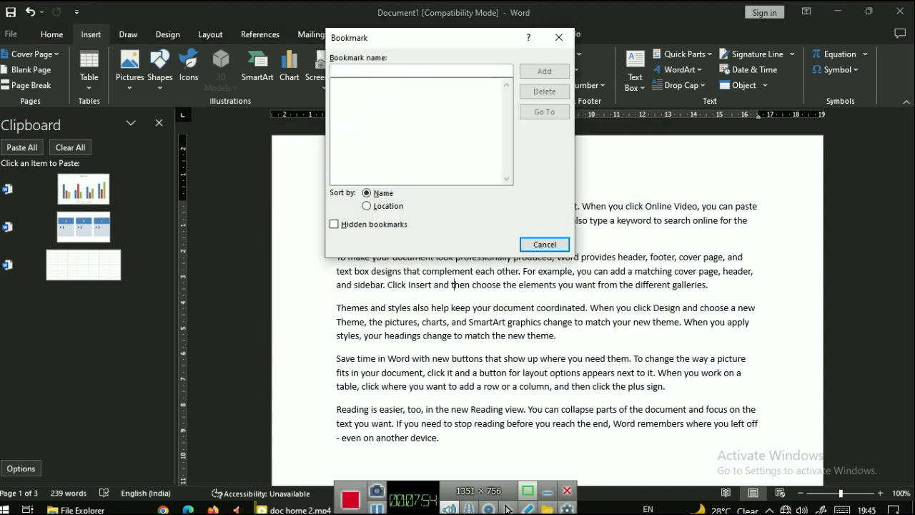
key(Return)
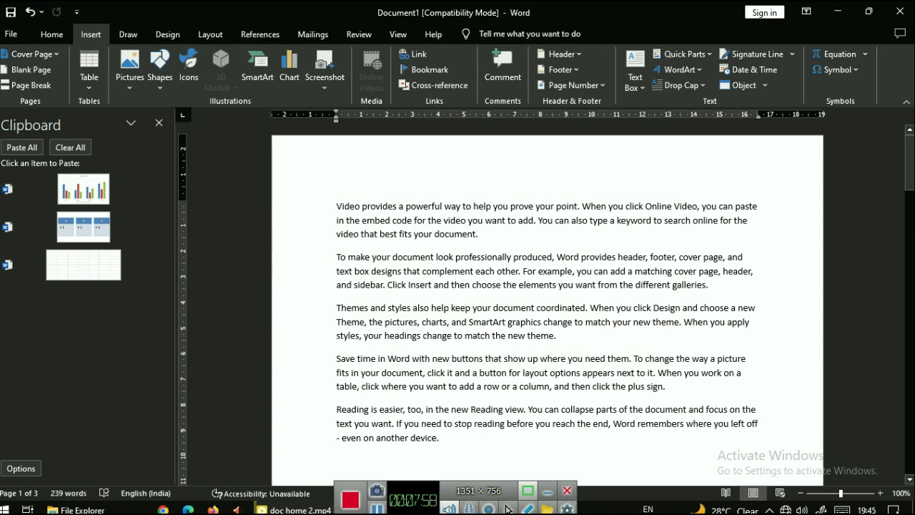
key(Left)
key(Left)
key(ctrl+shift+F5)
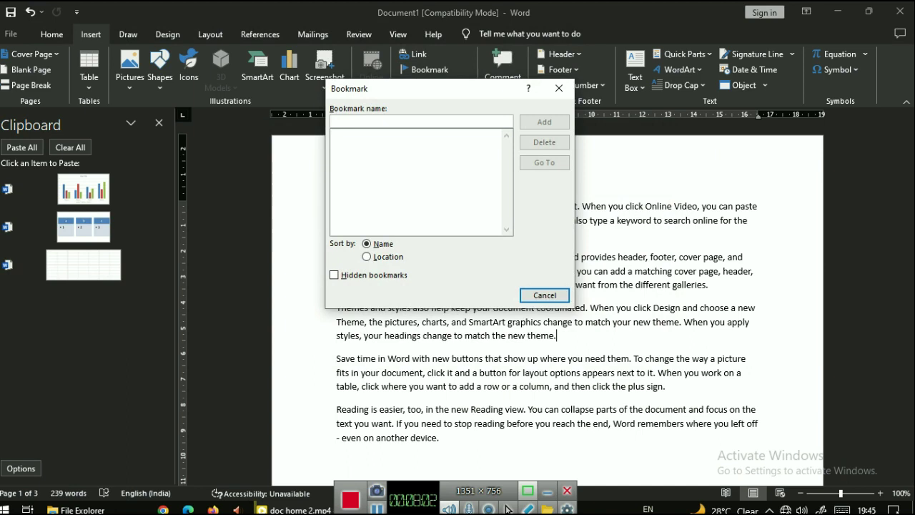
text(abc)
key(Return)
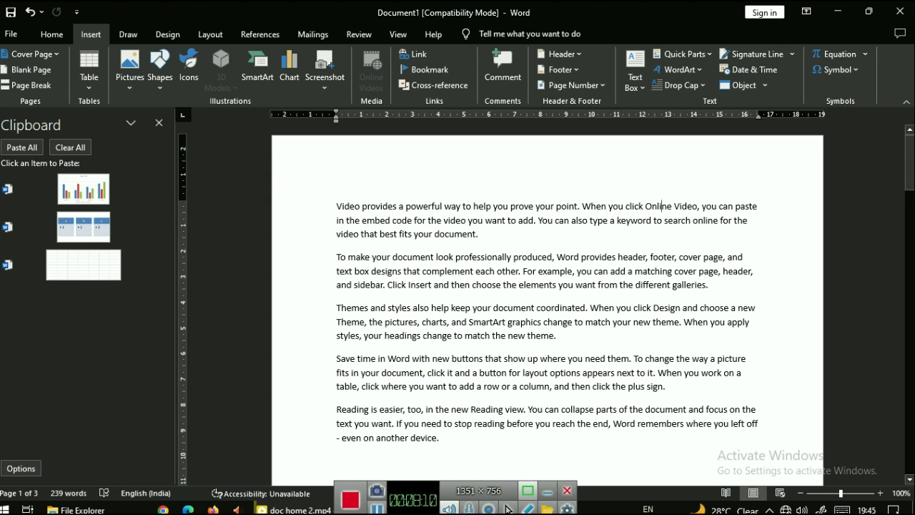
Go to the abc bookmark from the Bookmark list and close it
click(429, 69)
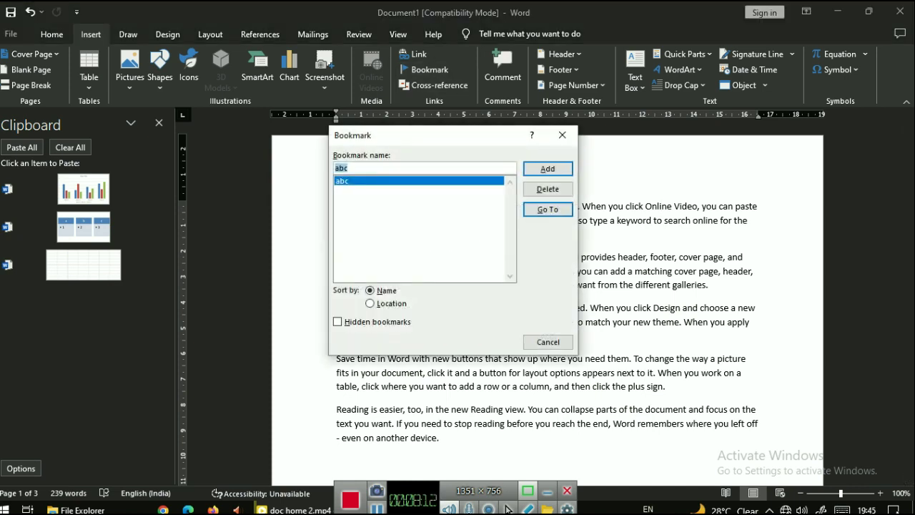
click(547, 208)
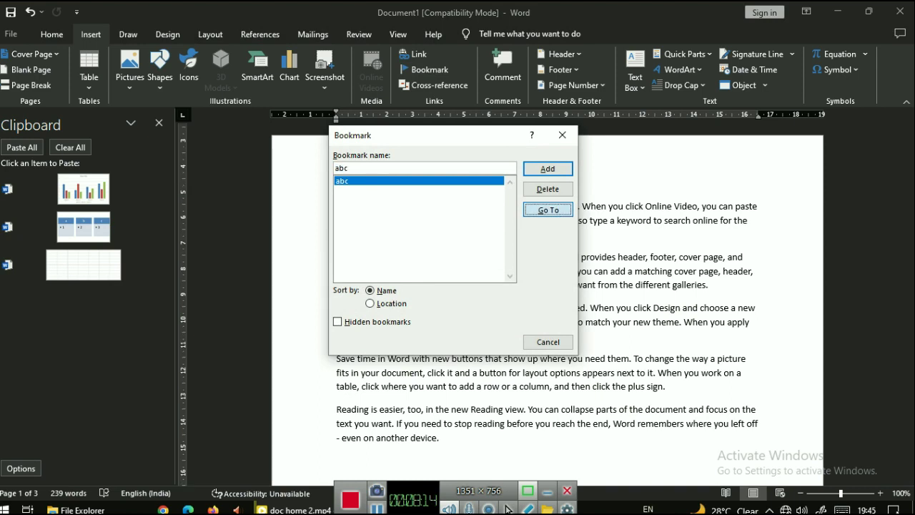
click(547, 342)
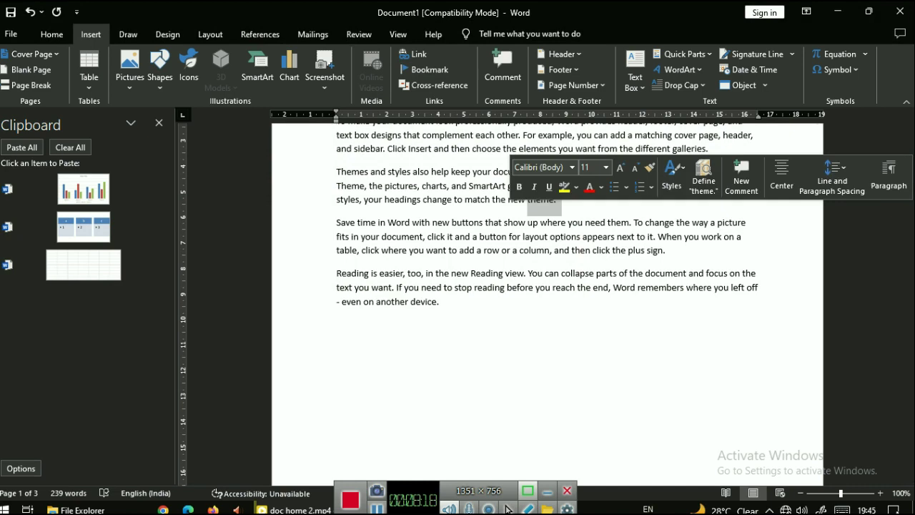
key(ctrl+shift+Left)
key(ctrl+z)
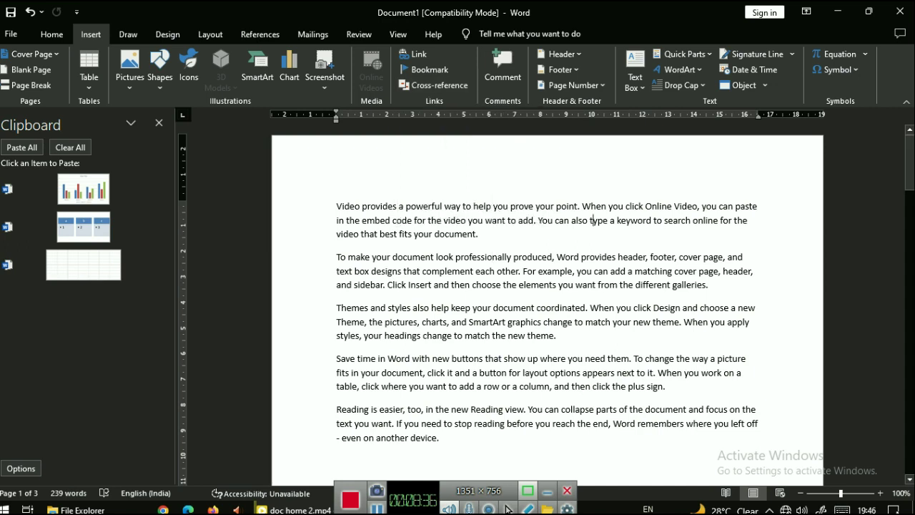
drag(406, 206, 506, 220)
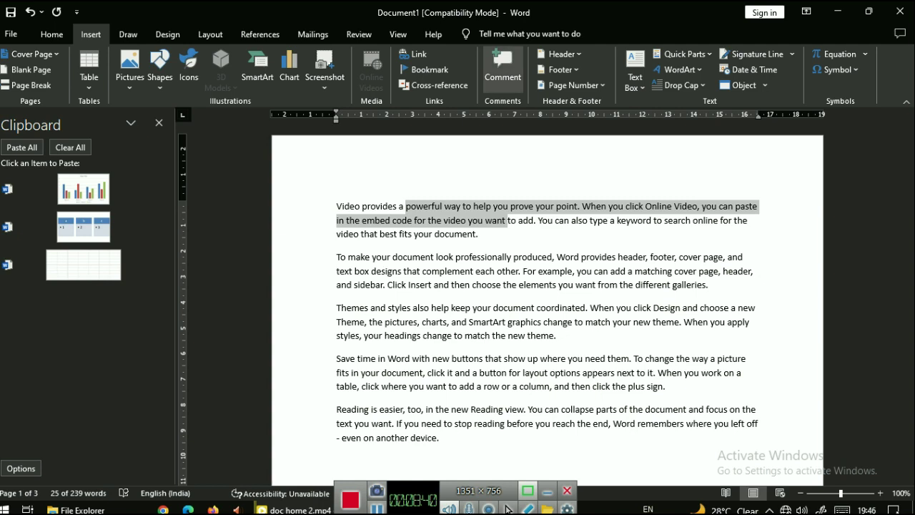
click(574, 284)
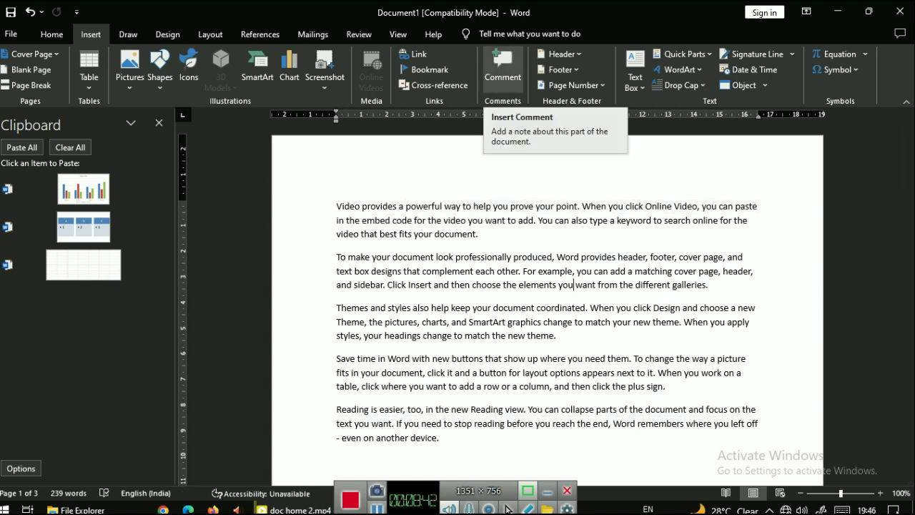
click(503, 66)
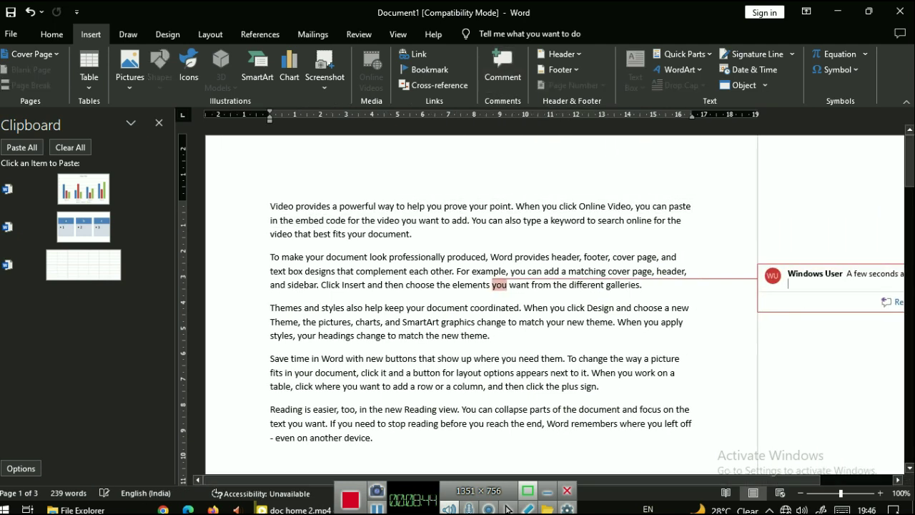
click(614, 307)
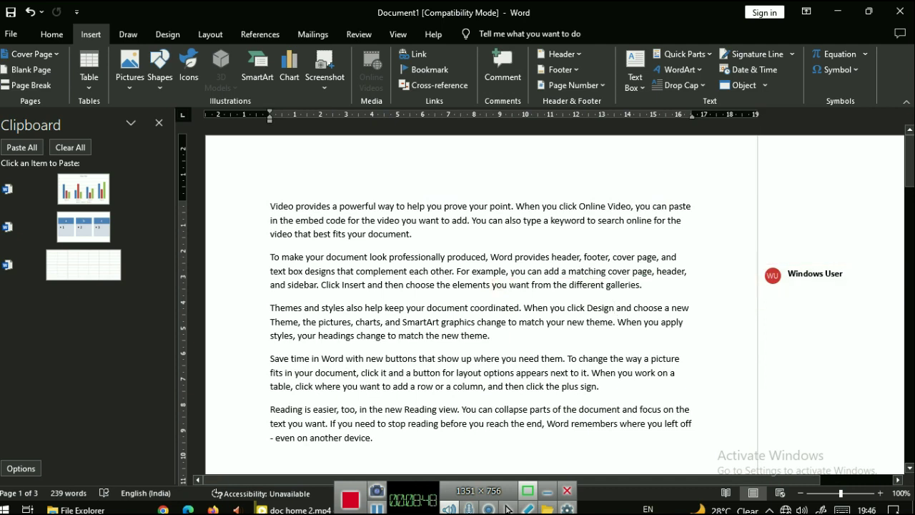
key(Down)
key(ctrl+shift+Left)
text(theme)
key(ctrl+alt+m)
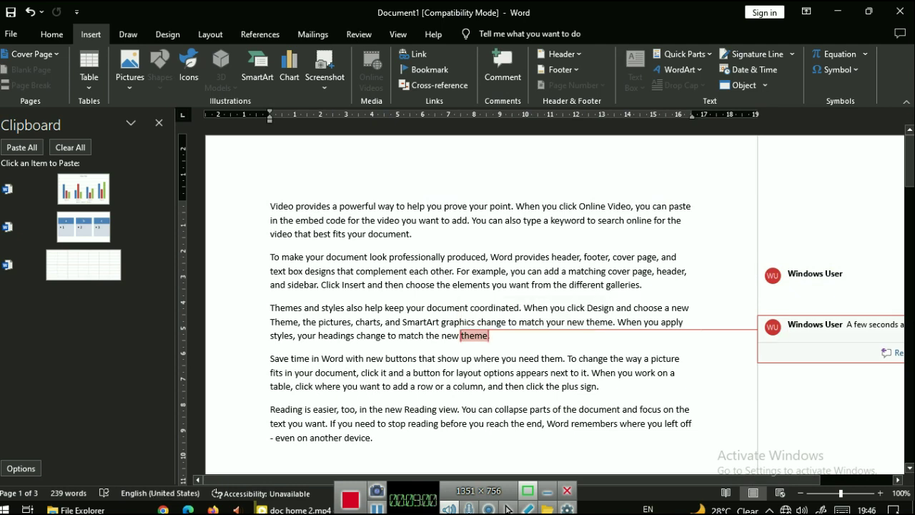
text(abc)
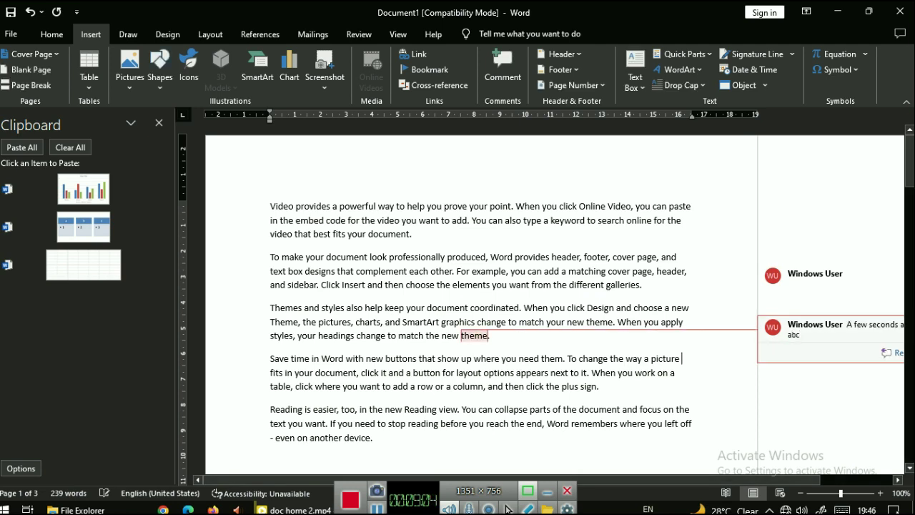
key(shift+F10)
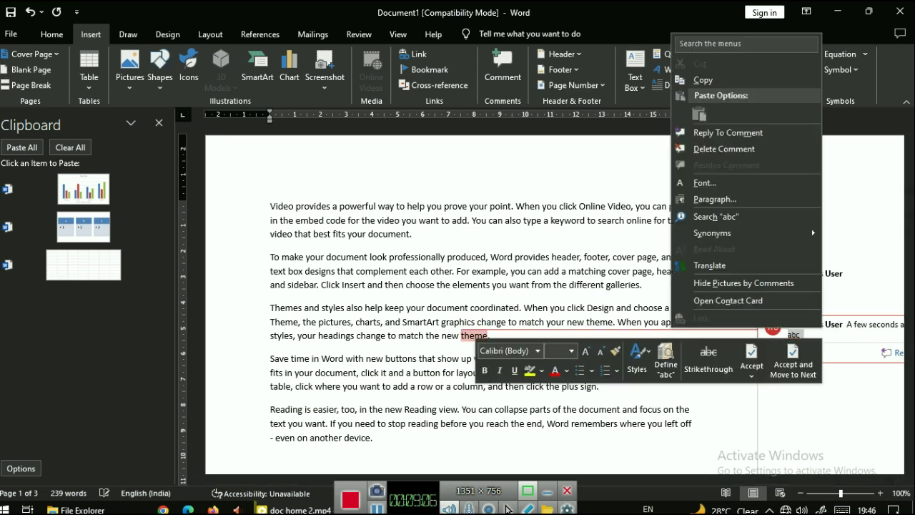
key(Down)
key(Down)
key(Return)
key(ctrl+z)
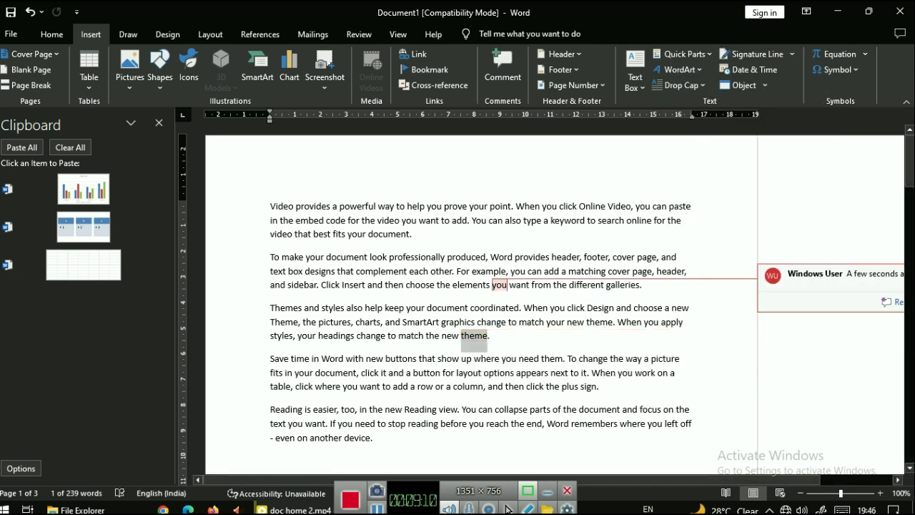
key(shift+F10)
key(Down)
key(Down)
key(Return)
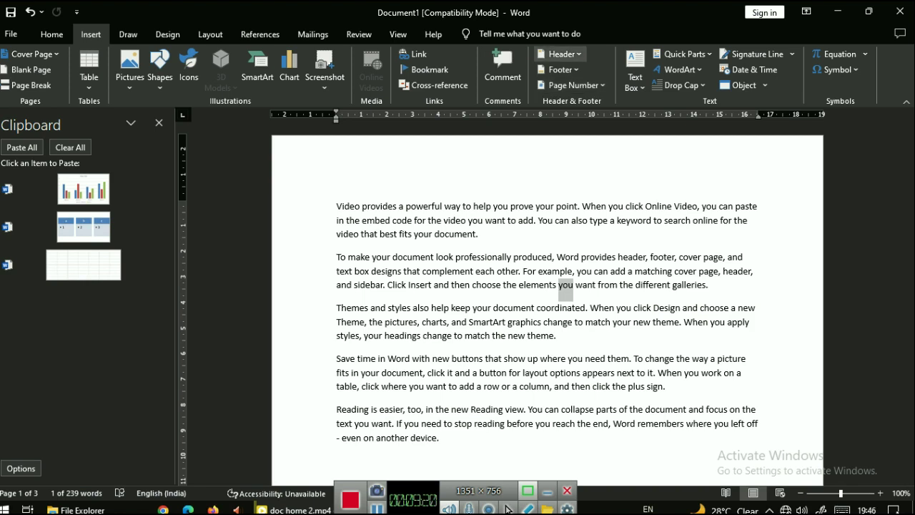
Add a Blank header containing the author's name and close header editing
click(561, 53)
click(561, 53)
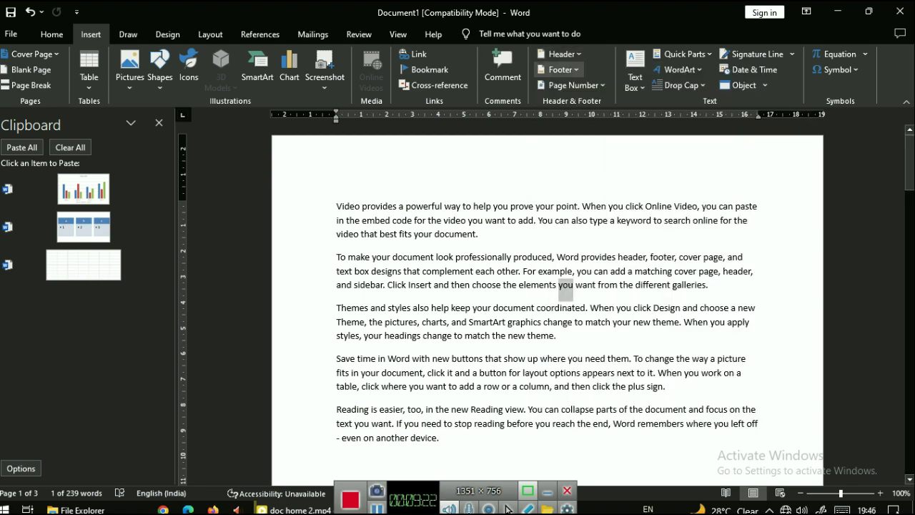
click(559, 69)
click(558, 70)
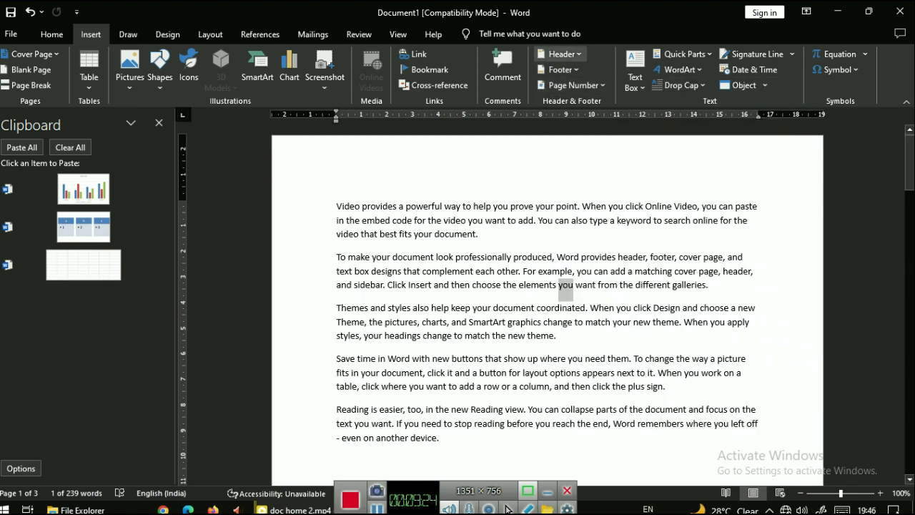
click(561, 54)
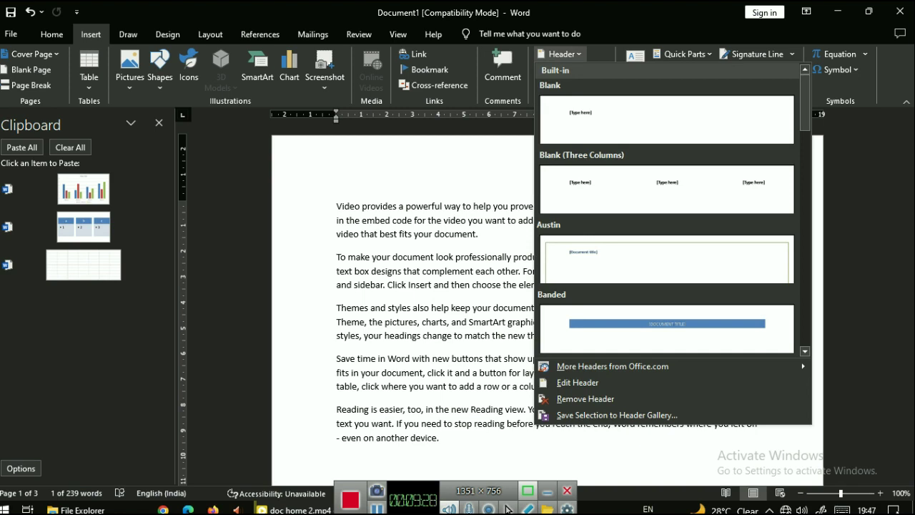
click(666, 120)
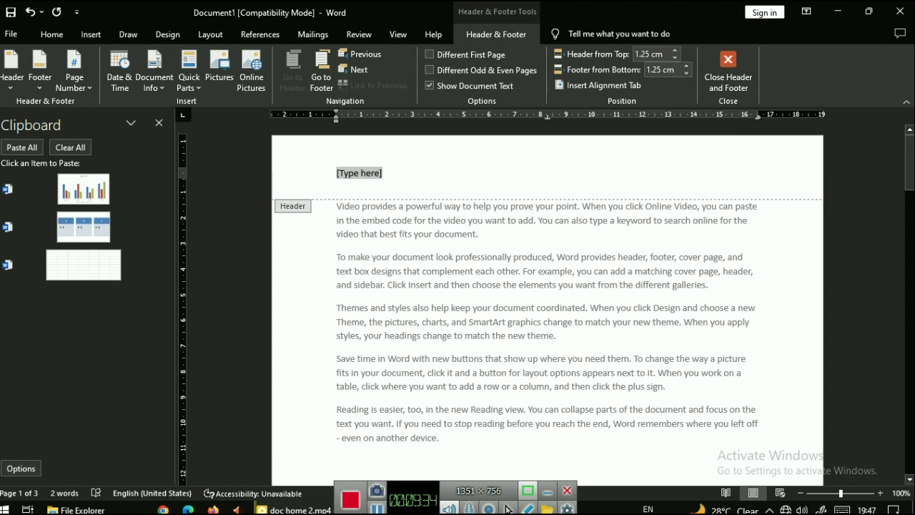
text(Ram )
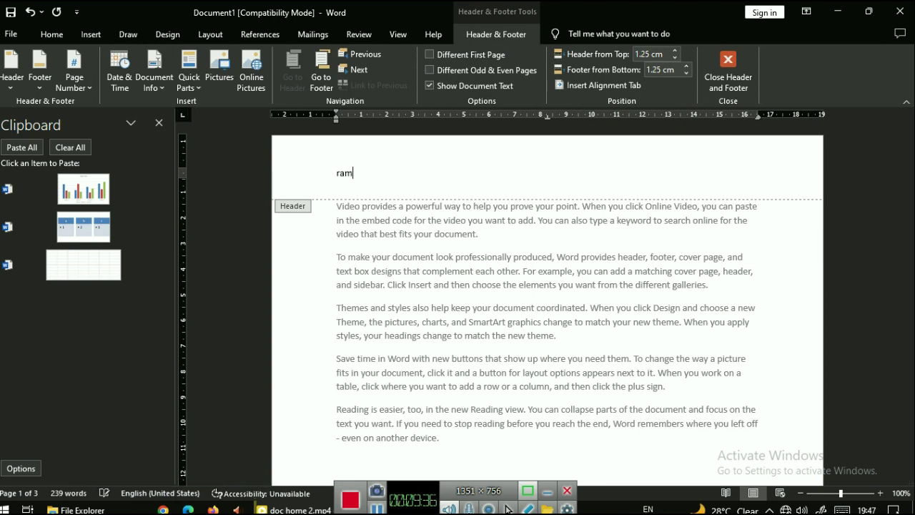
text(prasad)
key(Return)
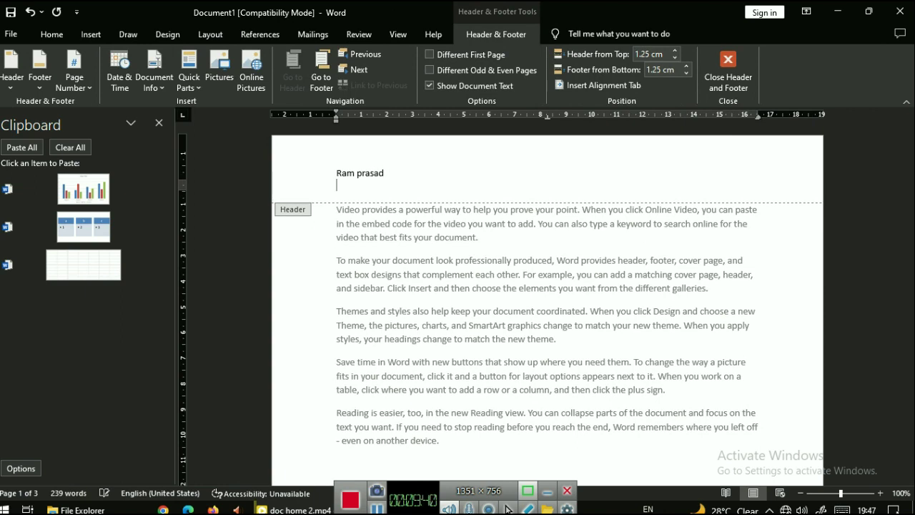
key(Escape)
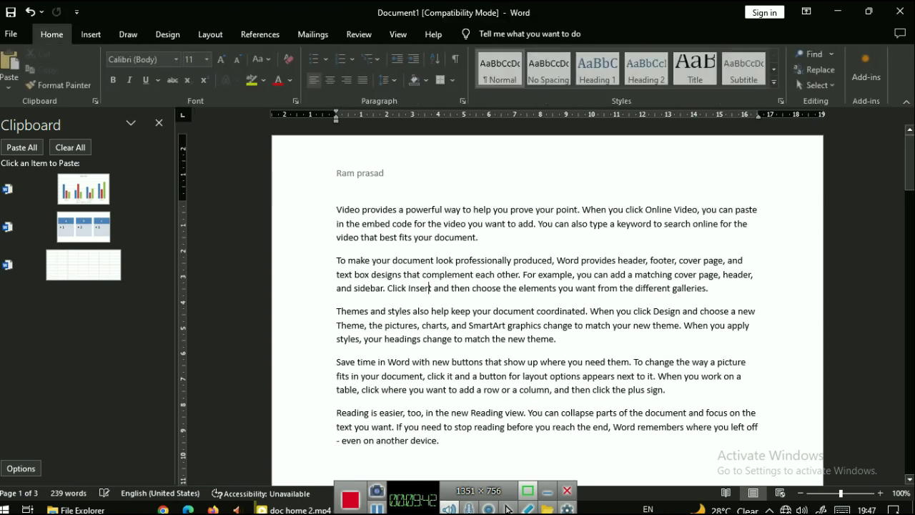
Page down to confirm the header repeats on page 2
key(Page_Down)
key(Page_Down)
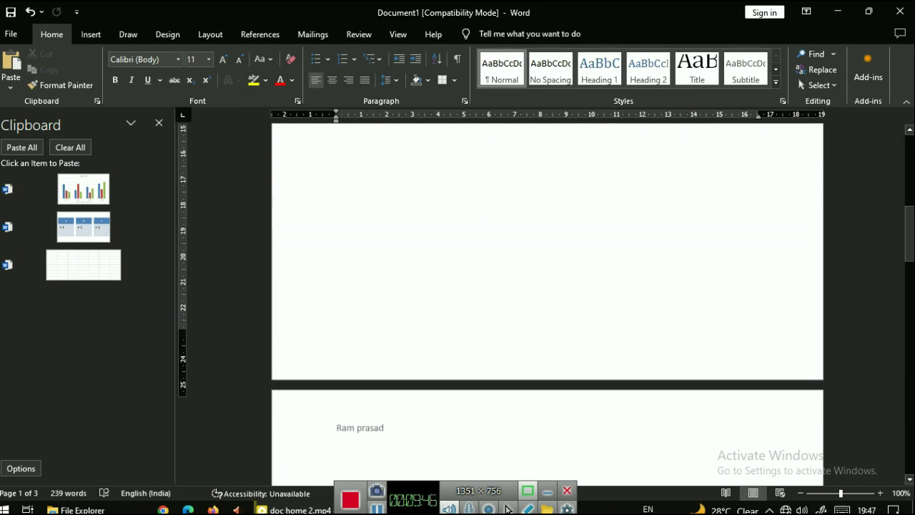
key(Page_Down)
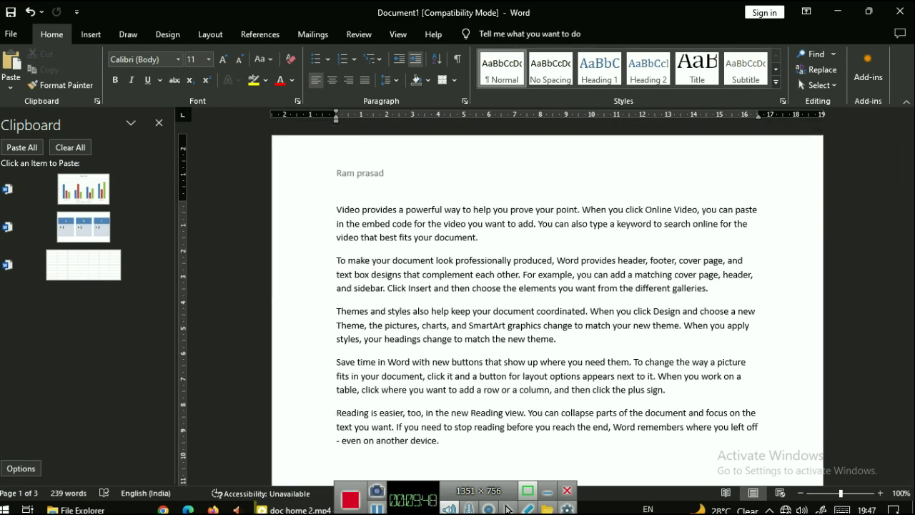
key(alt+n)
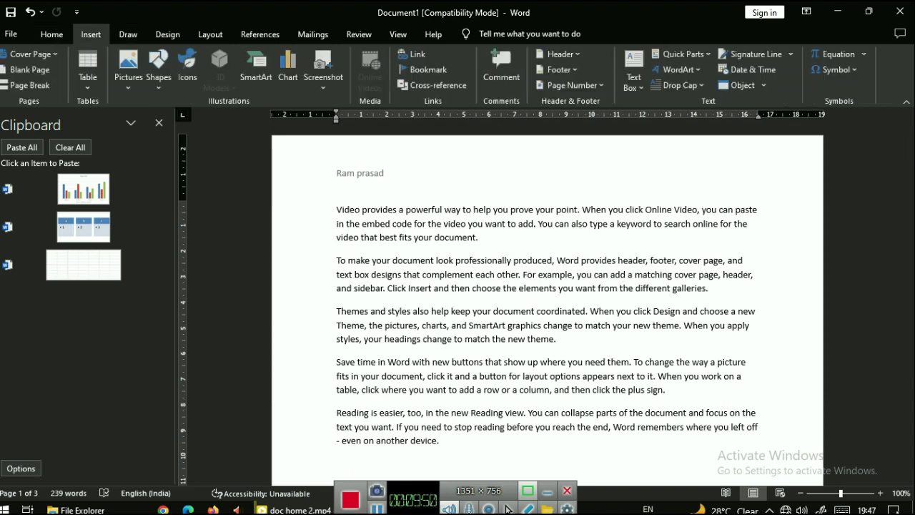
Insert the Blank footer design and delete its [Type here] placeholder text
key(o)
key(Down)
key(Down)
key(Up)
key(Down)
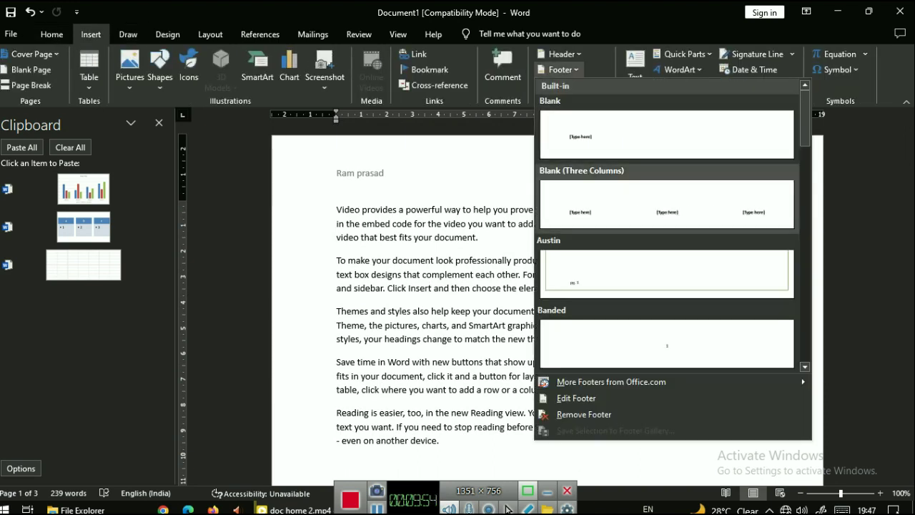
key(Down)
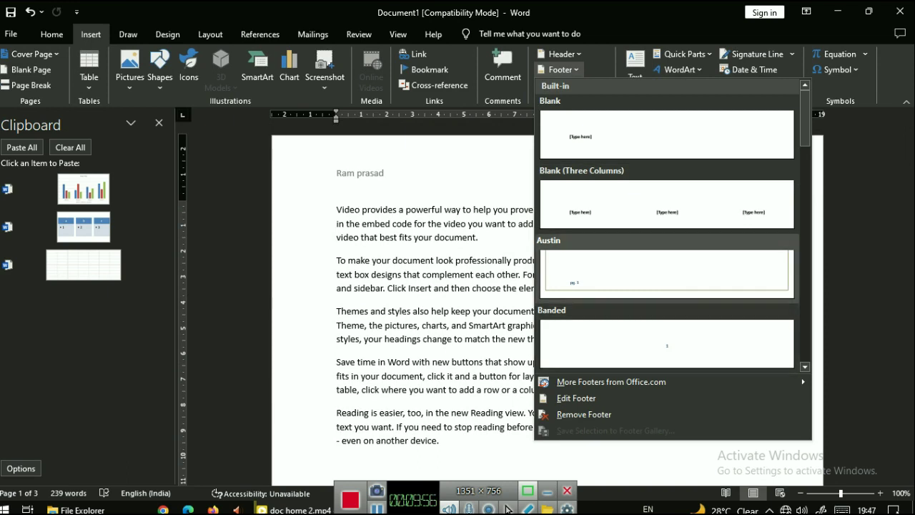
key(Up)
key(Up)
key(Return)
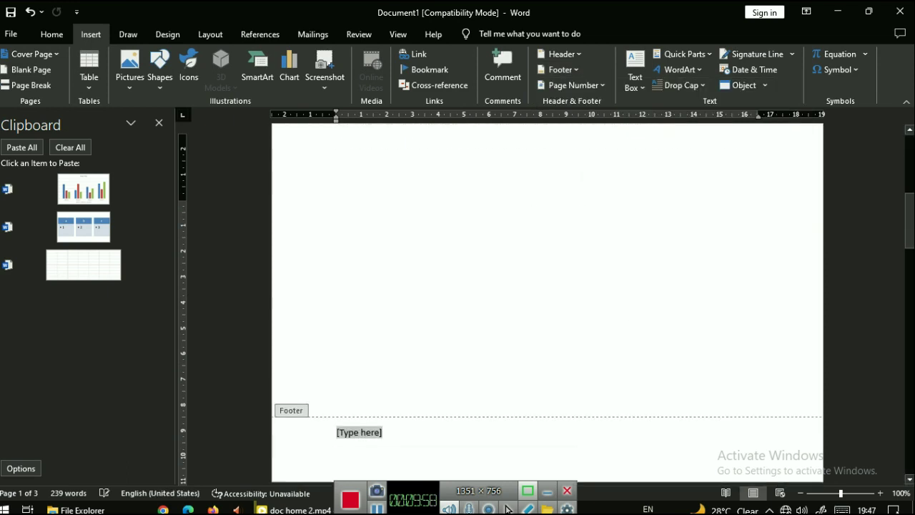
key(Down)
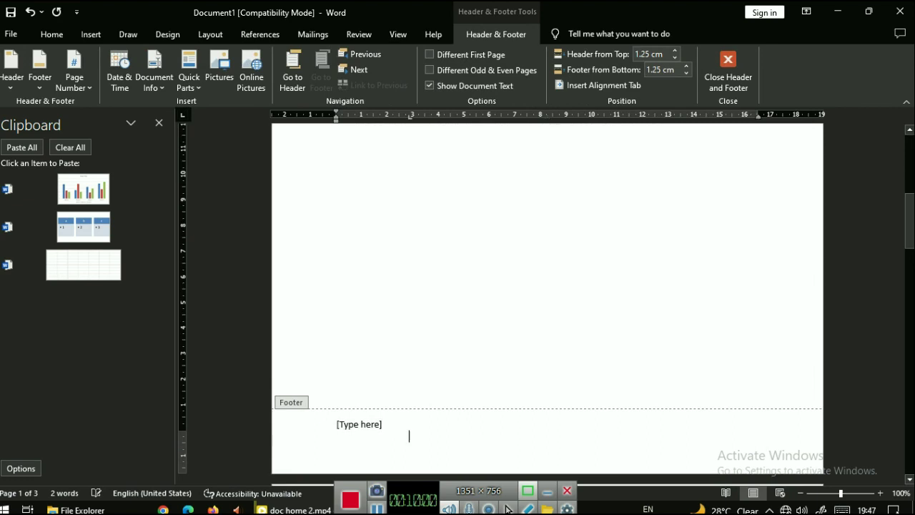
key(Tab)
key(Tab)
click(359, 424)
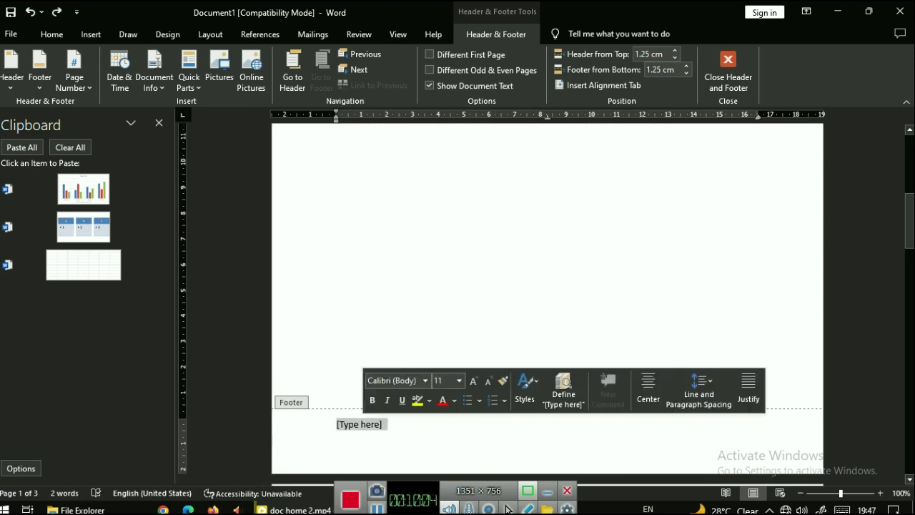
key(BackSpace)
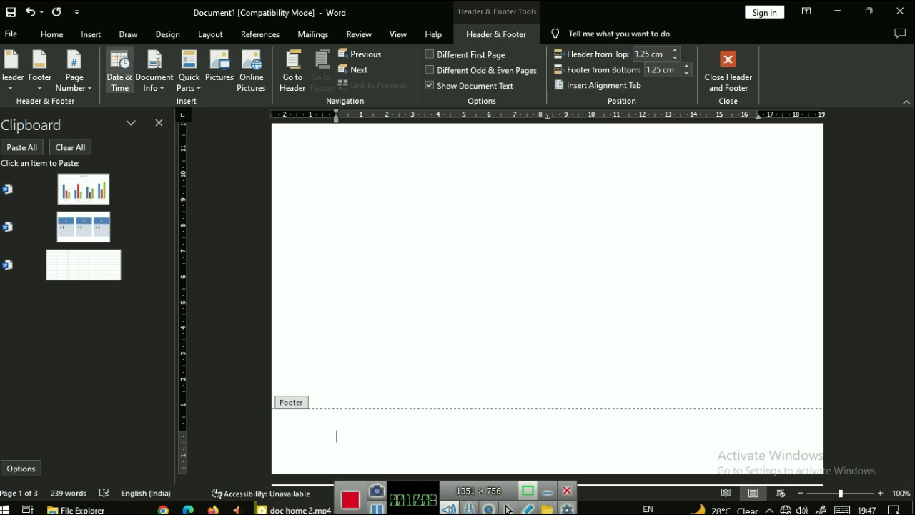
Add a Plain Number 1 page number at the bottom of each page
click(74, 72)
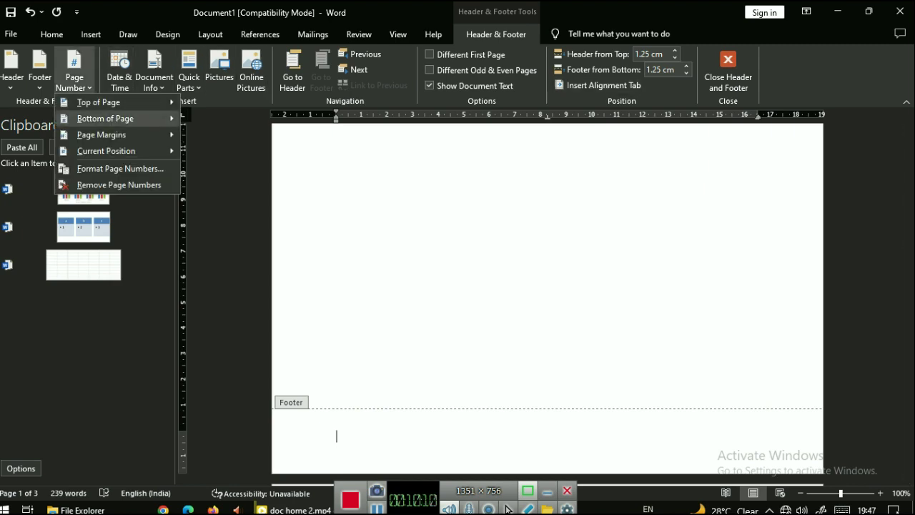
mouse_move(105, 118)
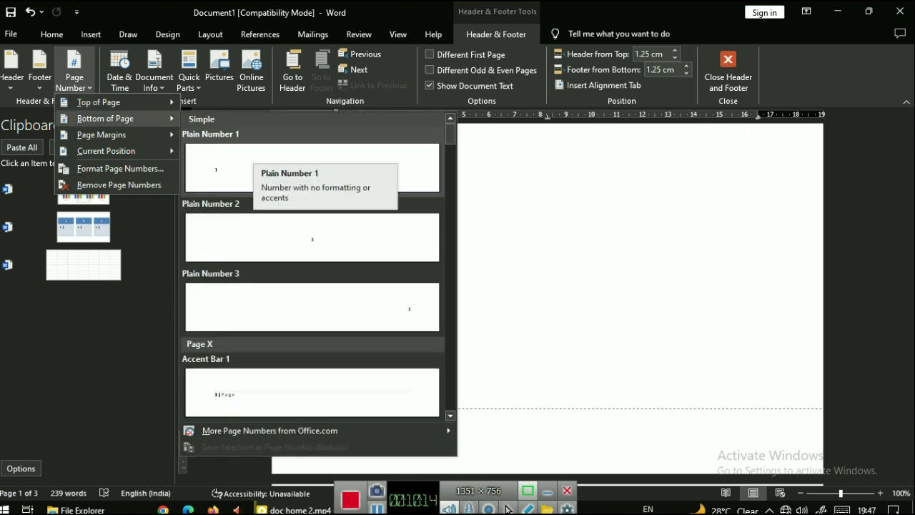
click(243, 168)
key(Down)
key(Down)
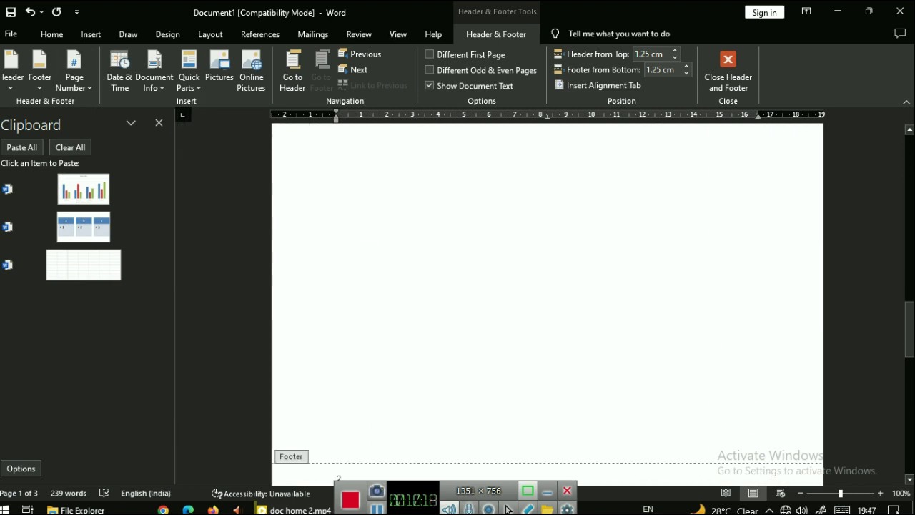
key(Down)
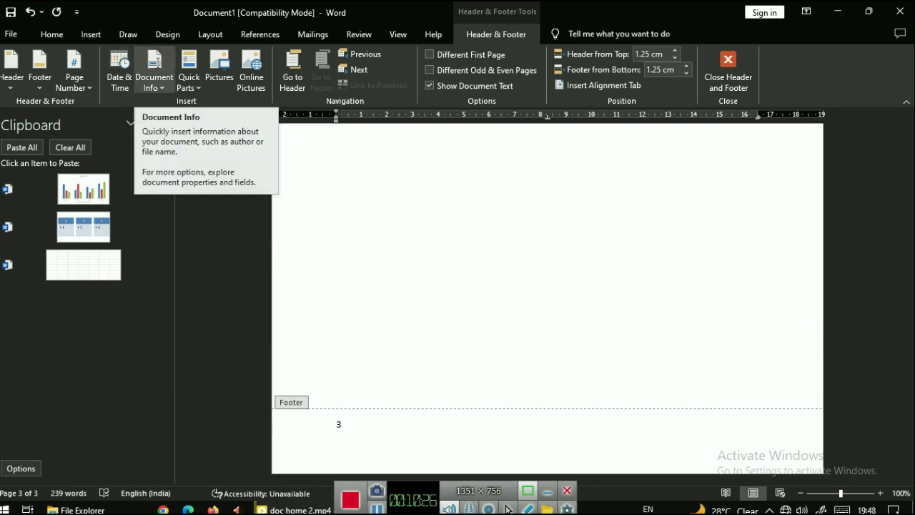
Close header and footer editing by double-clicking the body text
scroll(546, 300, up, 10)
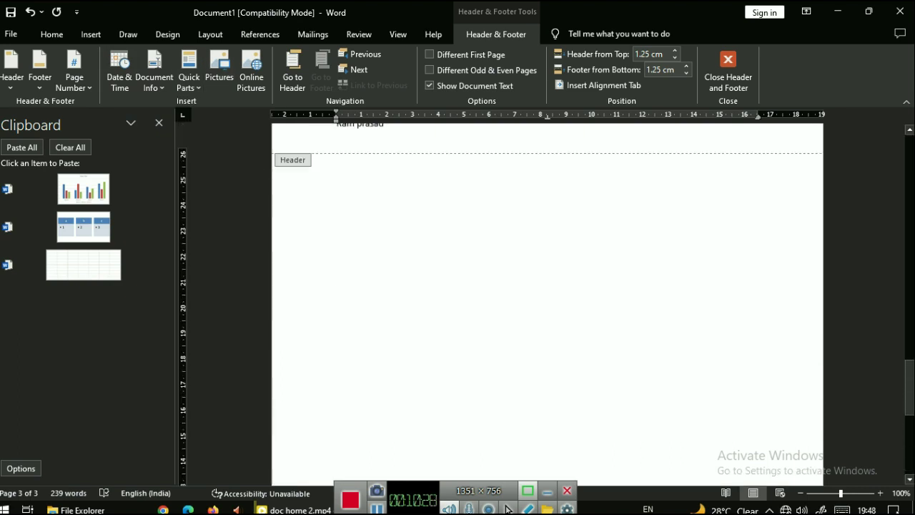
click(90, 34)
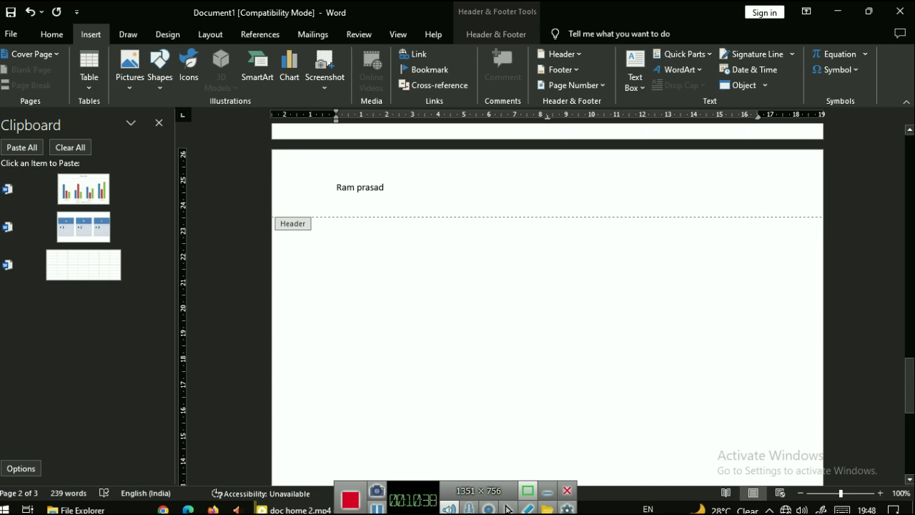
scroll(548, 301, up, 2)
scroll(548, 300, up, 5)
scroll(548, 300, down, 8)
scroll(548, 300, up, 6)
scroll(548, 300, down, 7)
double_click(519, 259)
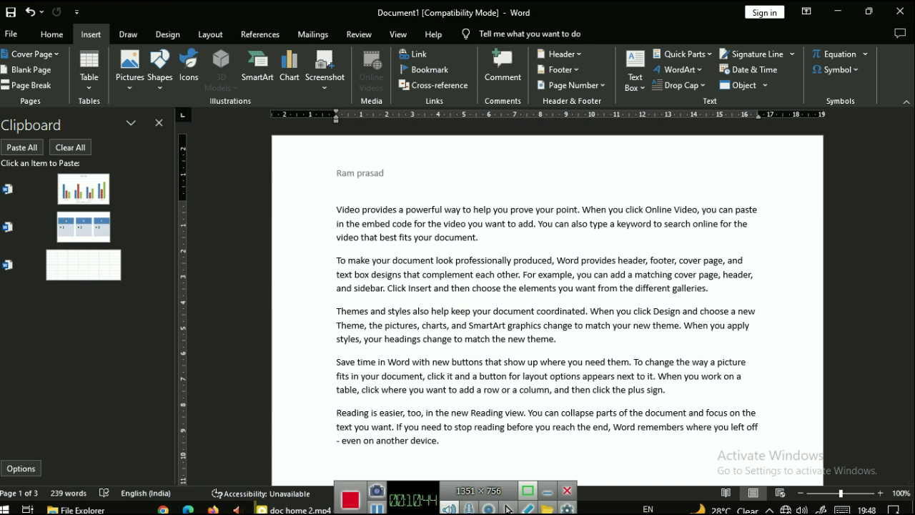
Insert an Austin Quote text box above the first paragraph
click(684, 53)
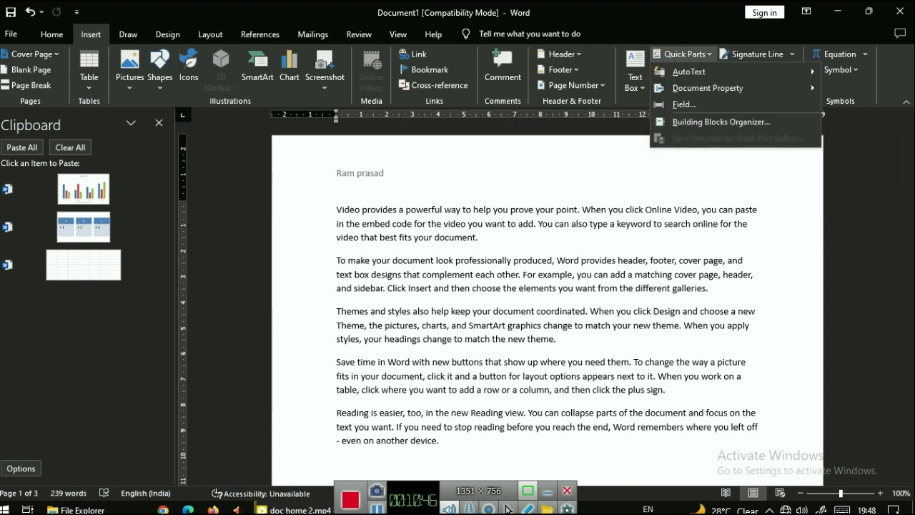
key(Escape)
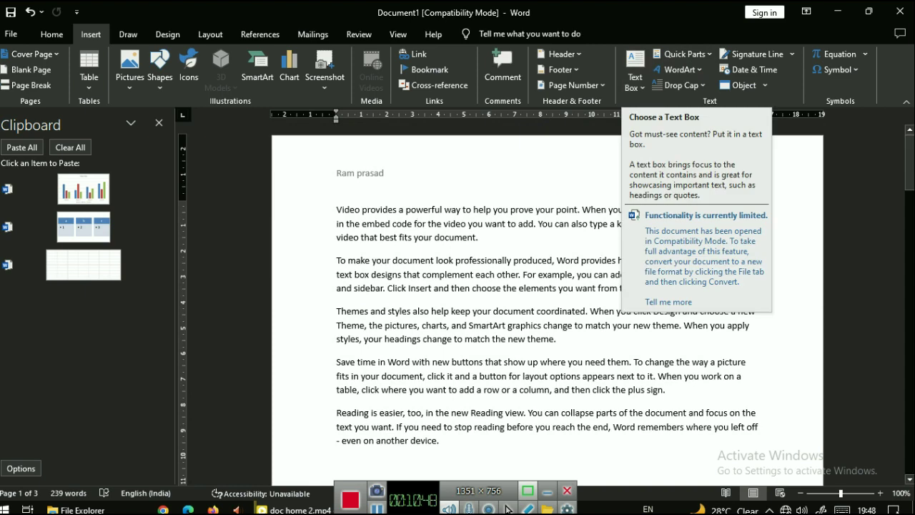
click(635, 72)
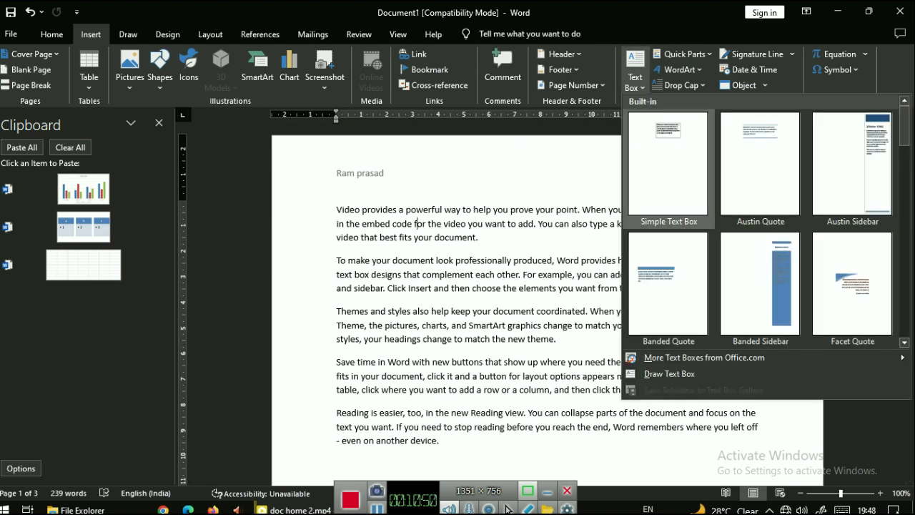
click(760, 164)
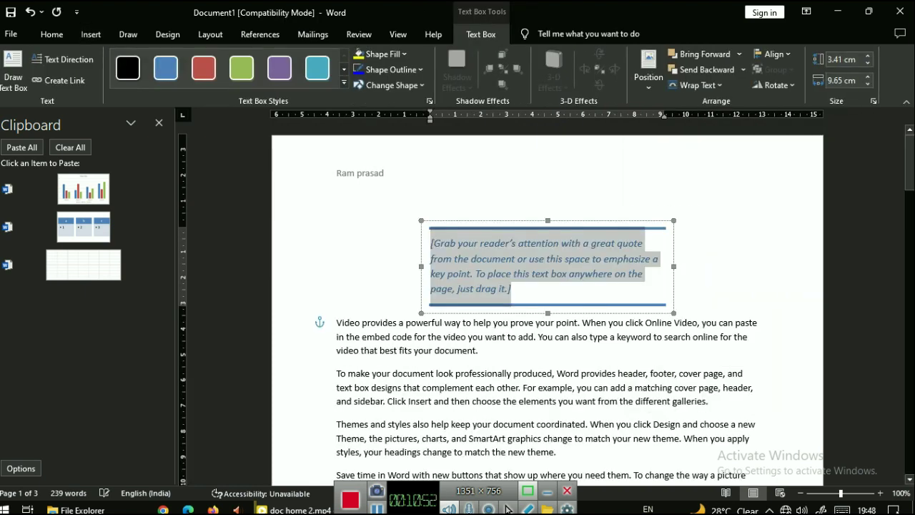
click(745, 323)
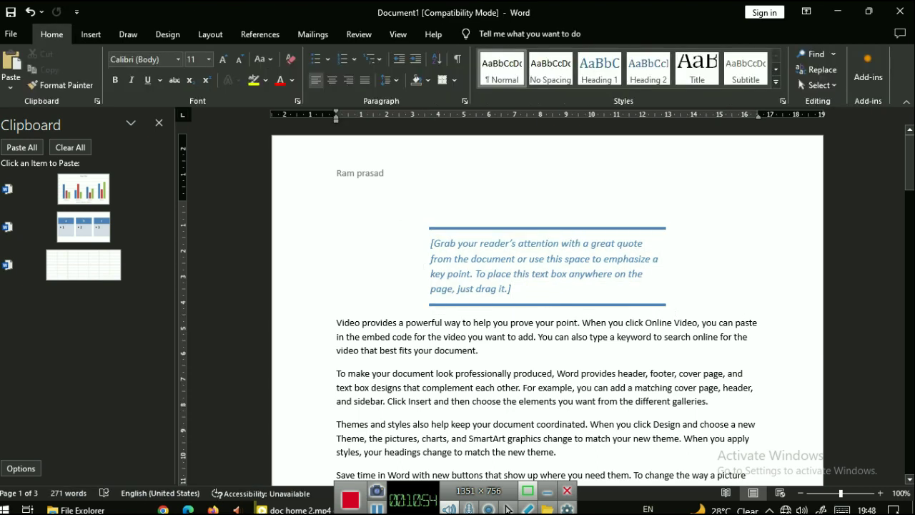
Replace the quote box's sample text with 'Abc xyz'
triple_click(543, 266)
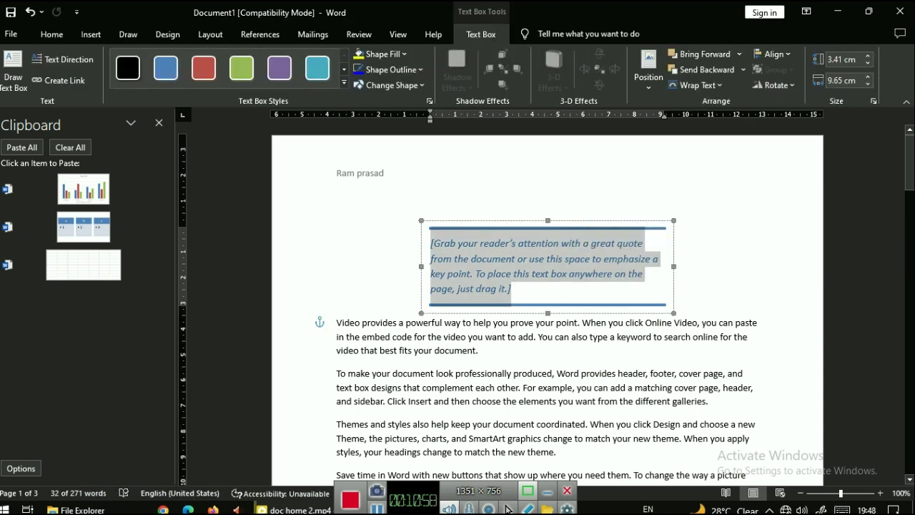
key(BackSpace)
text(abc)
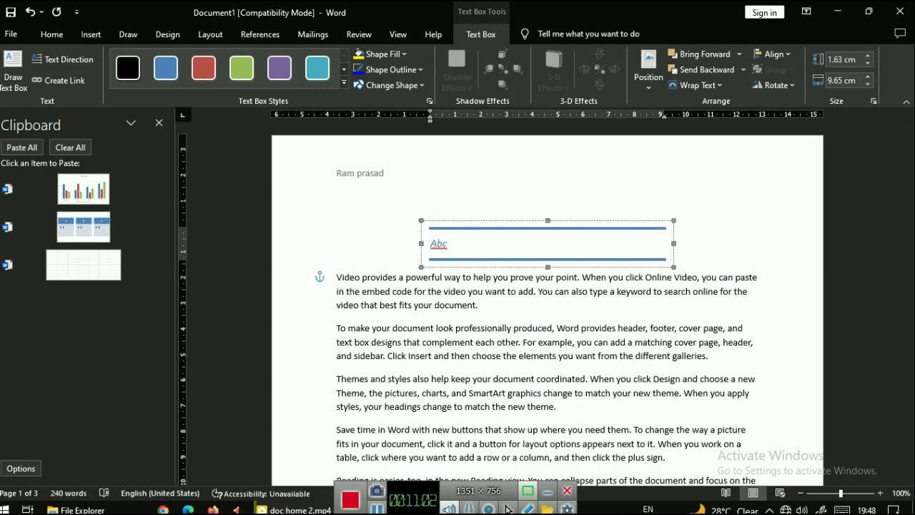
text( y)
key(BackSpace)
text(xyz)
click(478, 305)
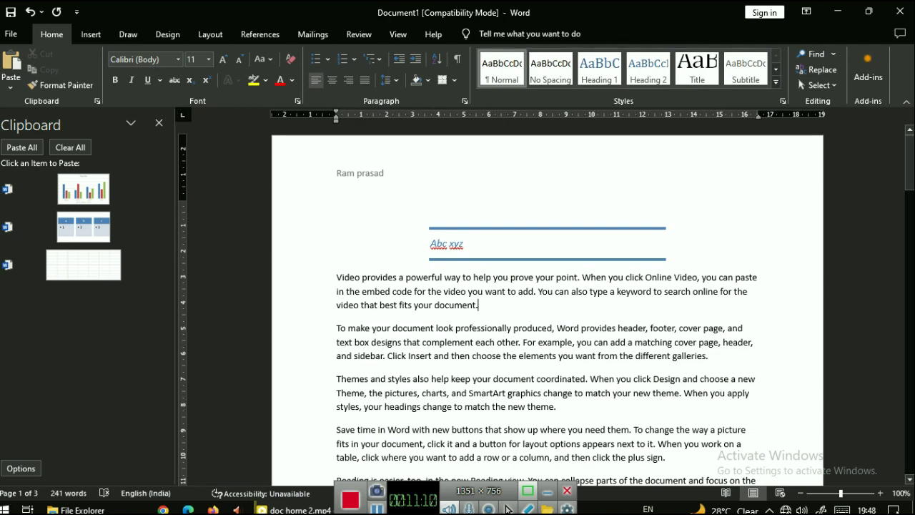
click(91, 33)
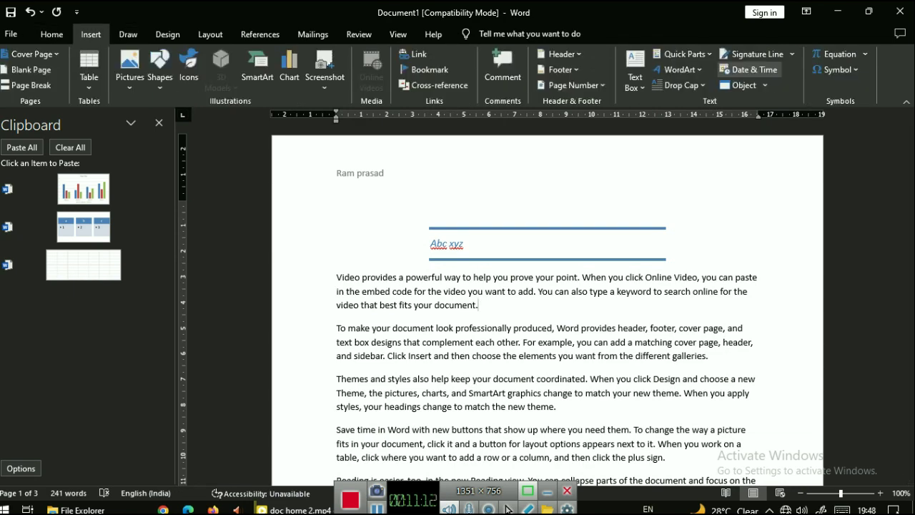
click(635, 75)
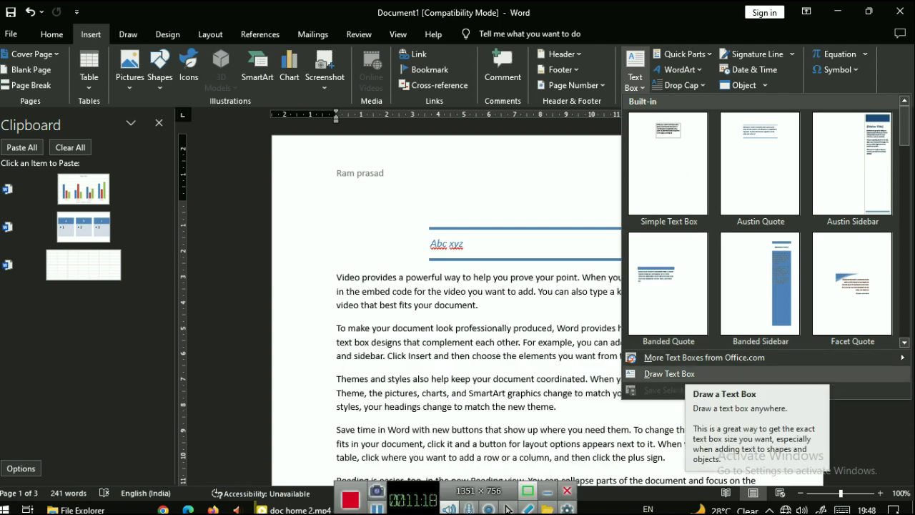
click(669, 373)
drag(476, 284, 660, 379)
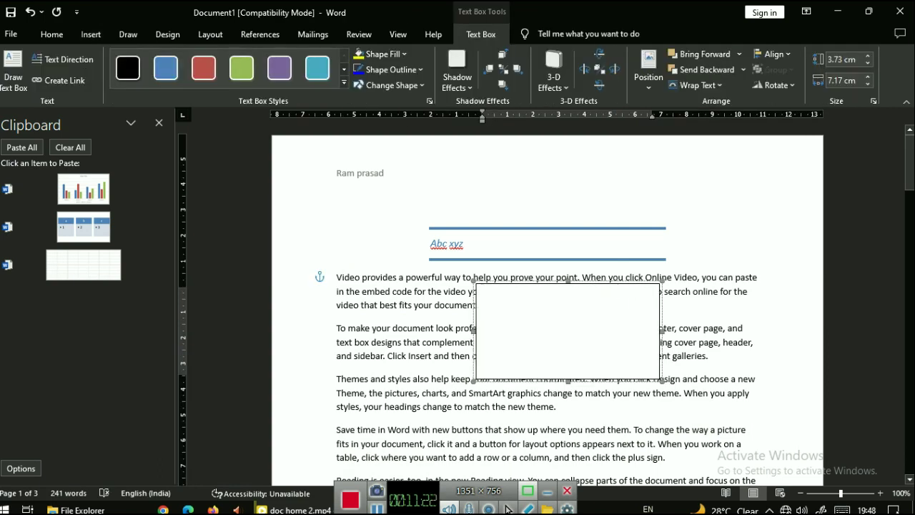
key(ctrl+z)
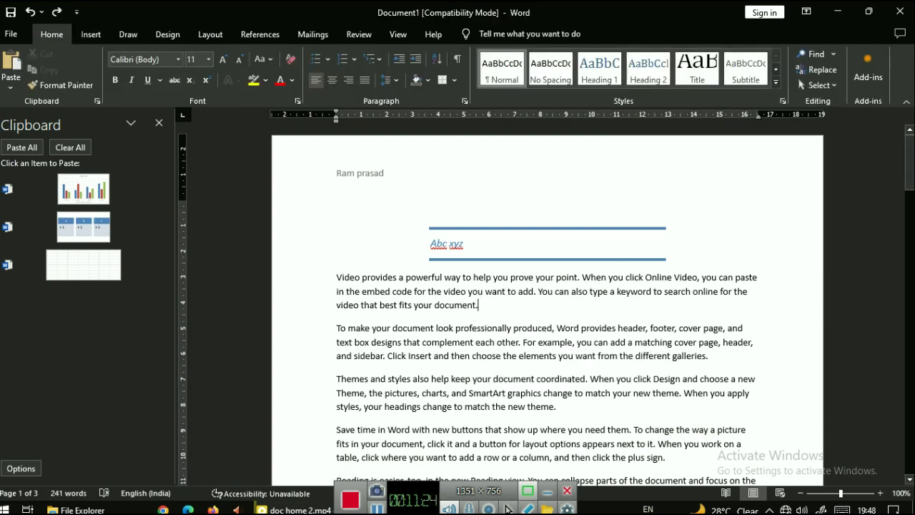
click(91, 34)
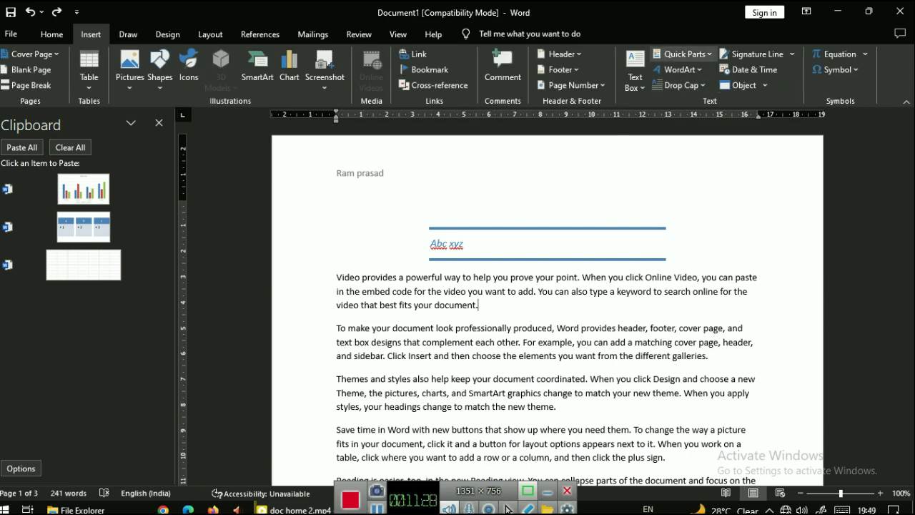
Browse the Quick Parts AutoText entries, then open the WordArt style gallery
click(683, 54)
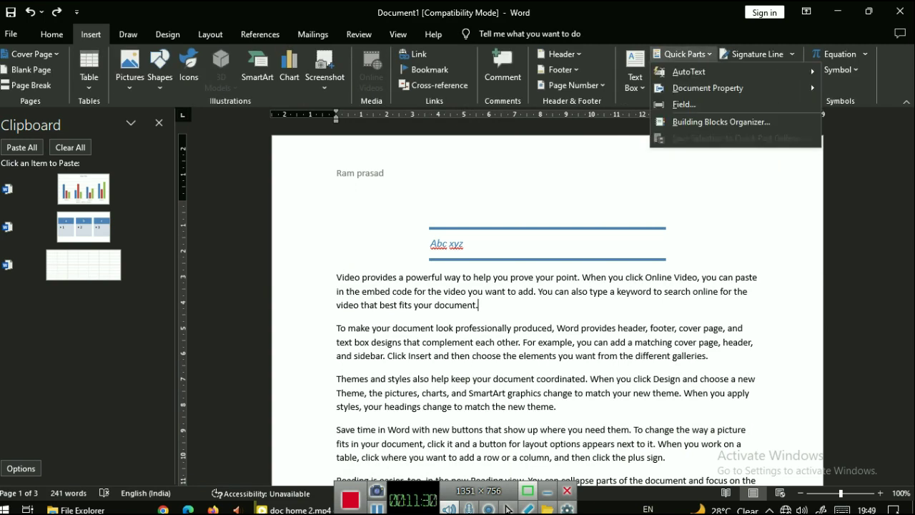
mouse_move(688, 71)
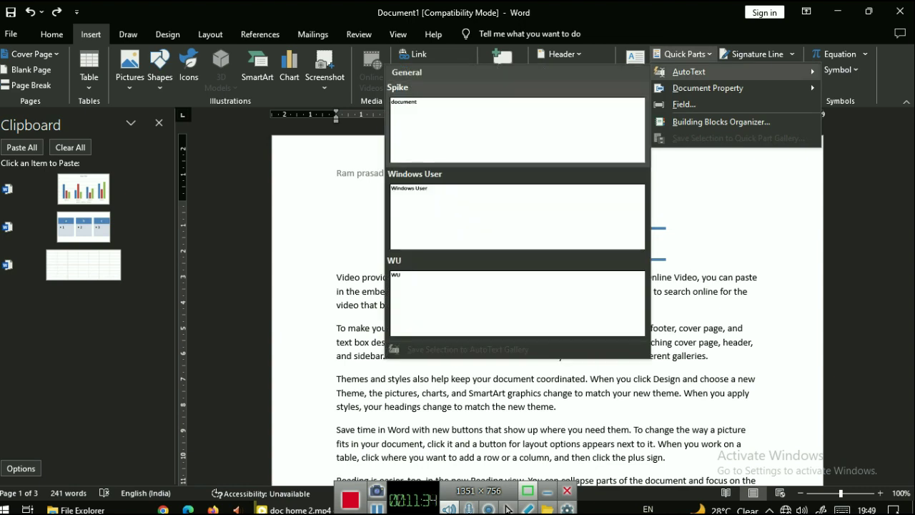
mouse_move(707, 88)
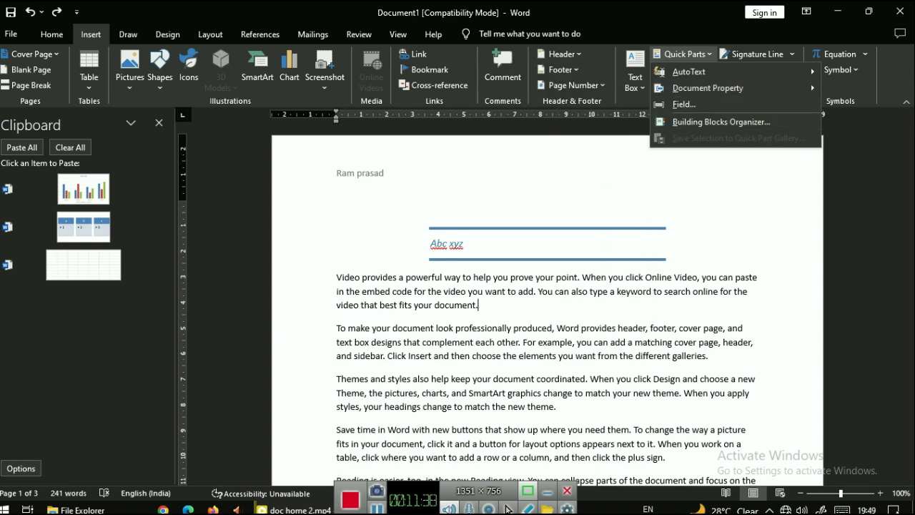
click(683, 54)
click(679, 69)
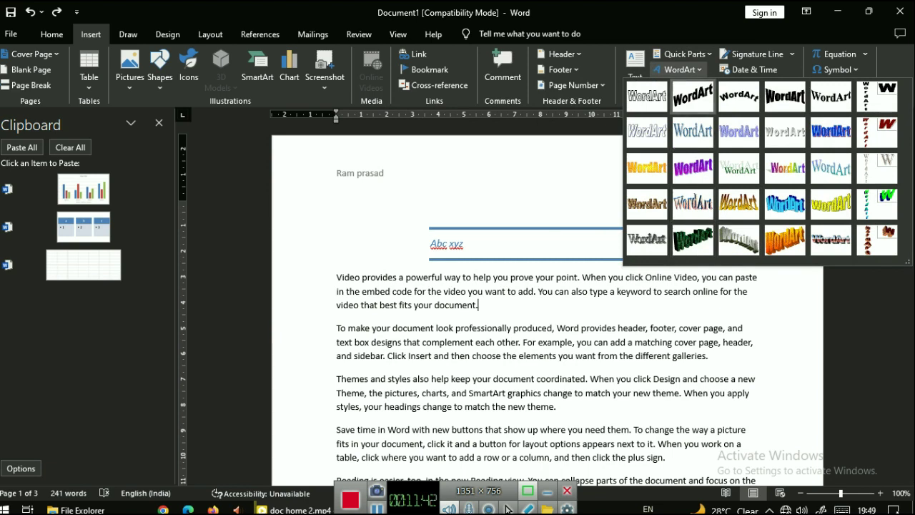
Insert a WordArt of the author's name in the chosen style
click(739, 96)
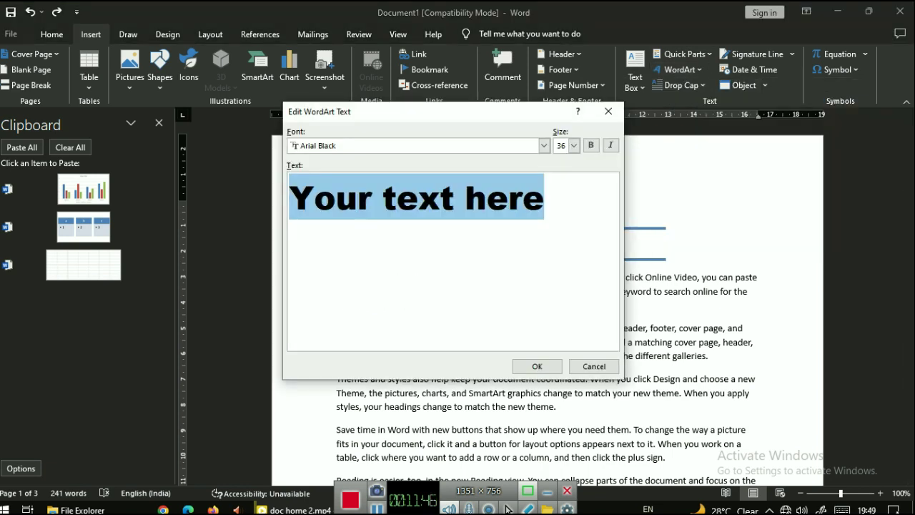
text(r)
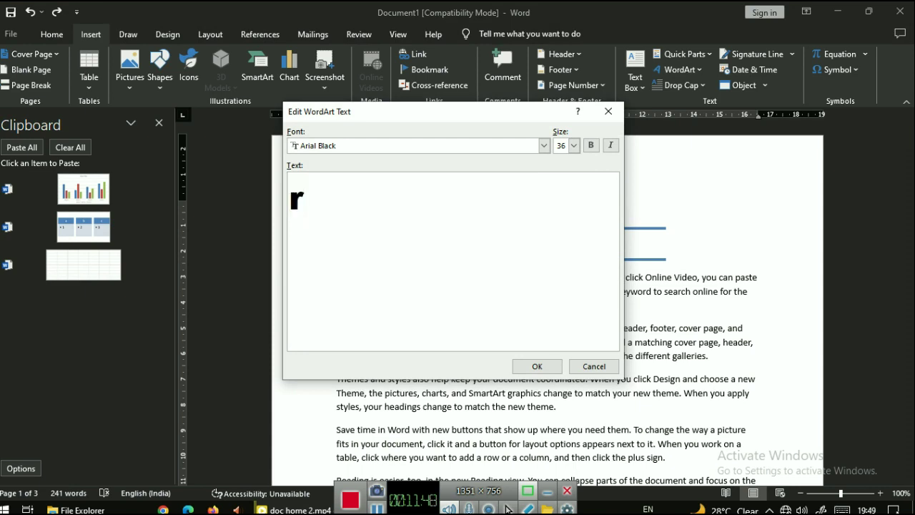
text(am)
text(prasad)
key(BackSpace)
text(sad)
key(Return)
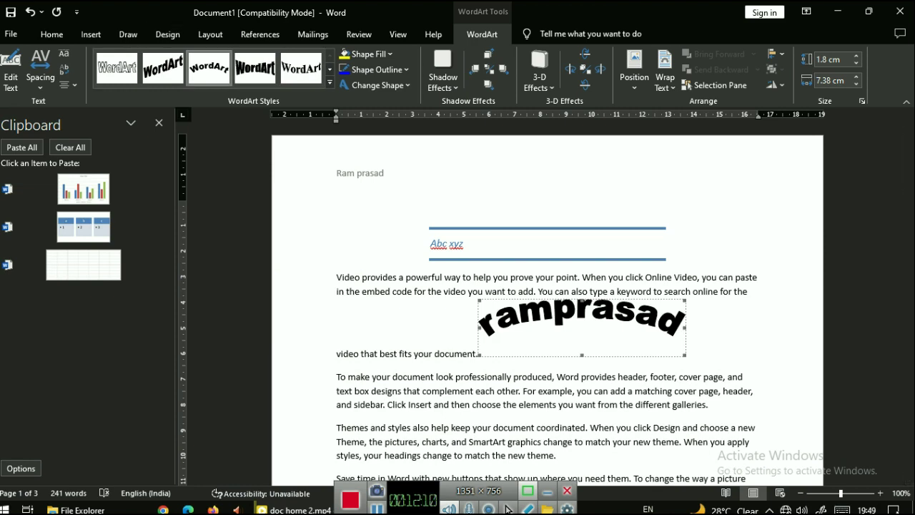
Cut the WordArt to the clipboard and delete the Abc xyz text box
click(91, 34)
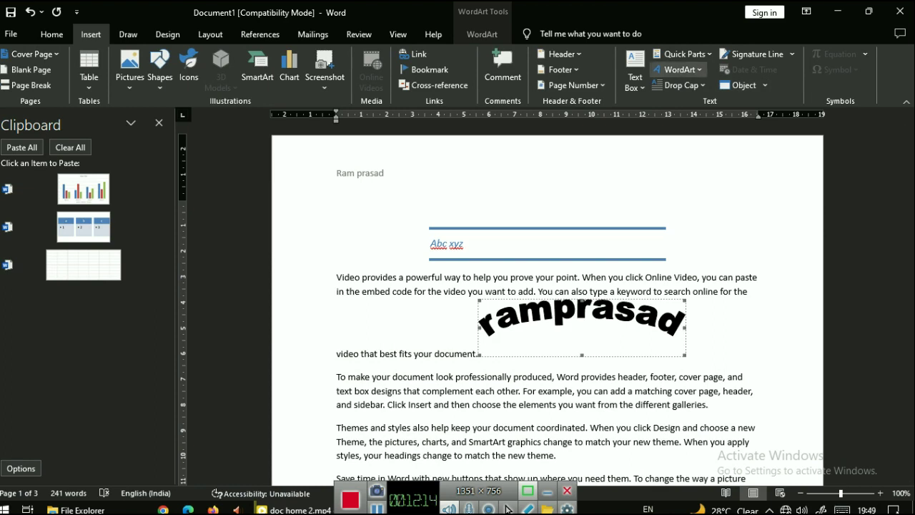
click(679, 70)
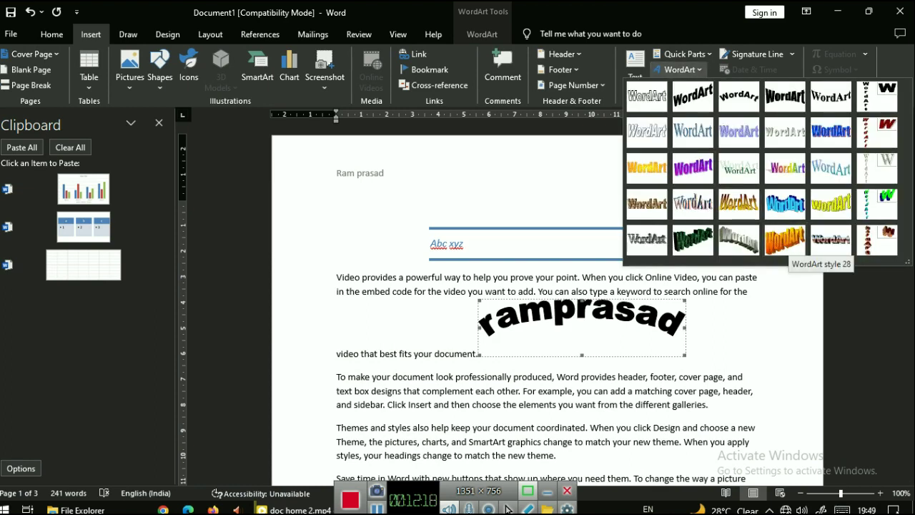
key(Escape)
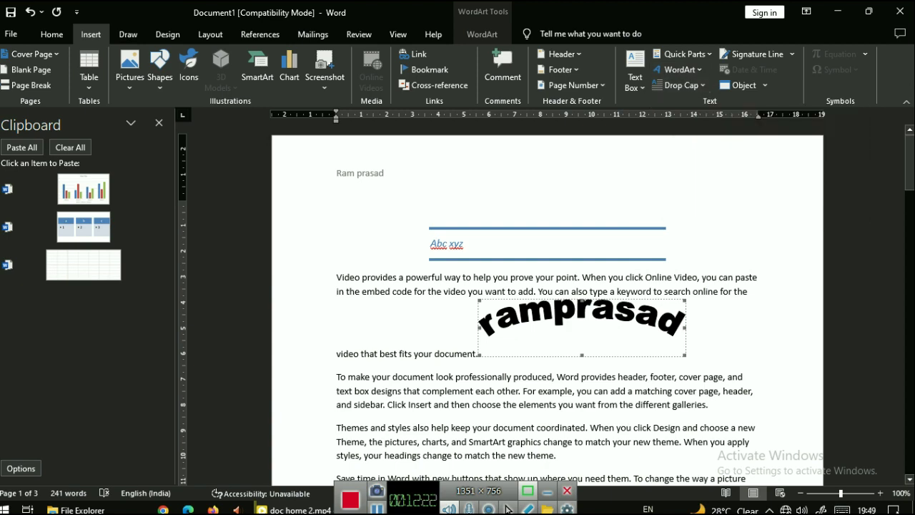
key(shift+F10)
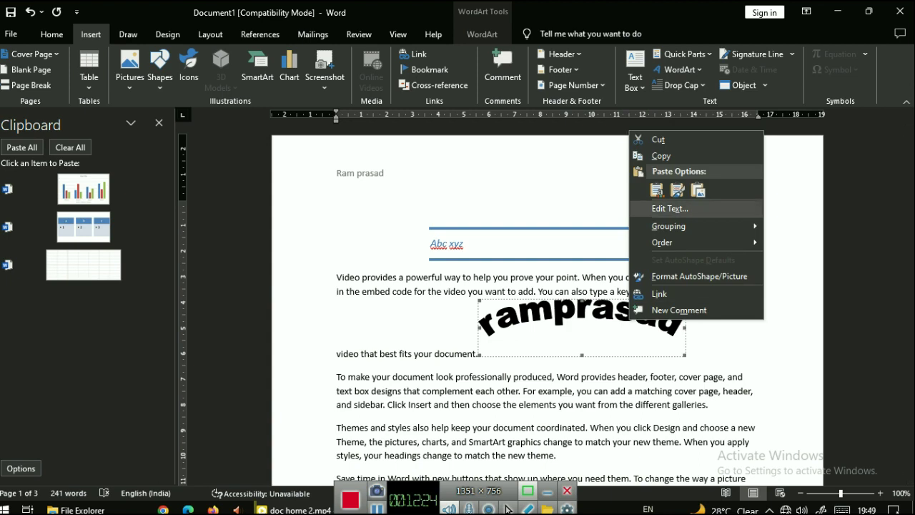
key(t)
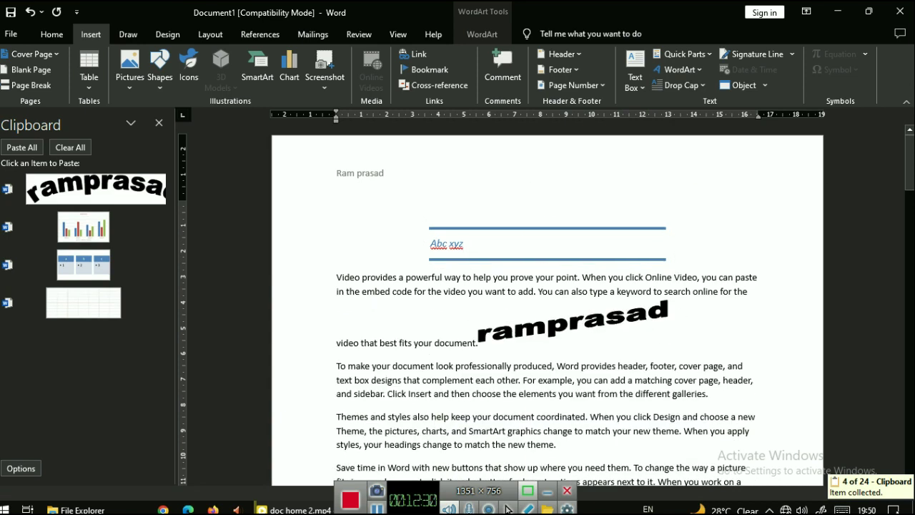
click(424, 230)
text(abca)
key(ctrl+z)
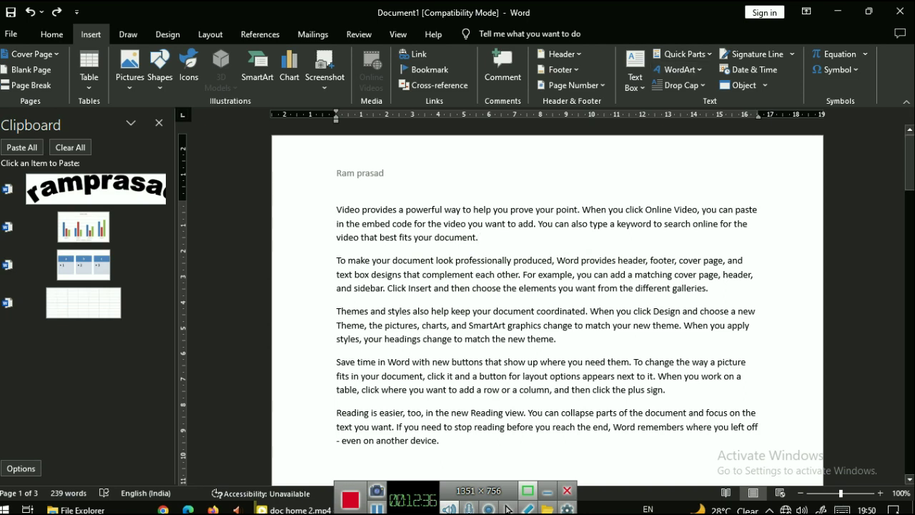
triple_click(441, 210)
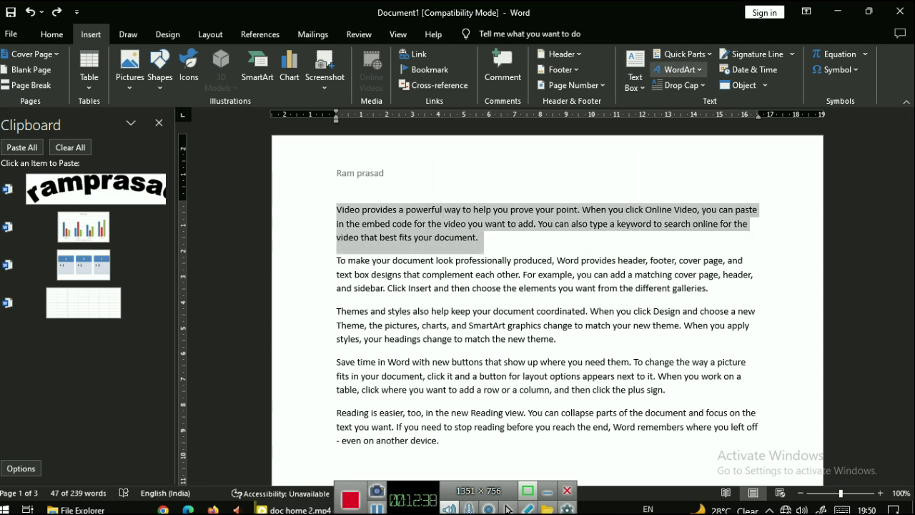
Apply a Dropped drop cap to the first paragraph's opening 'V'
click(680, 85)
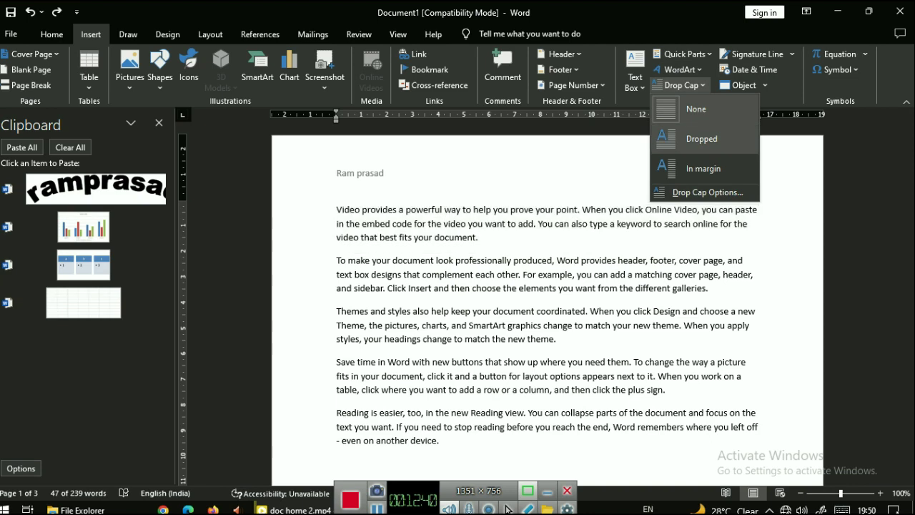
click(701, 138)
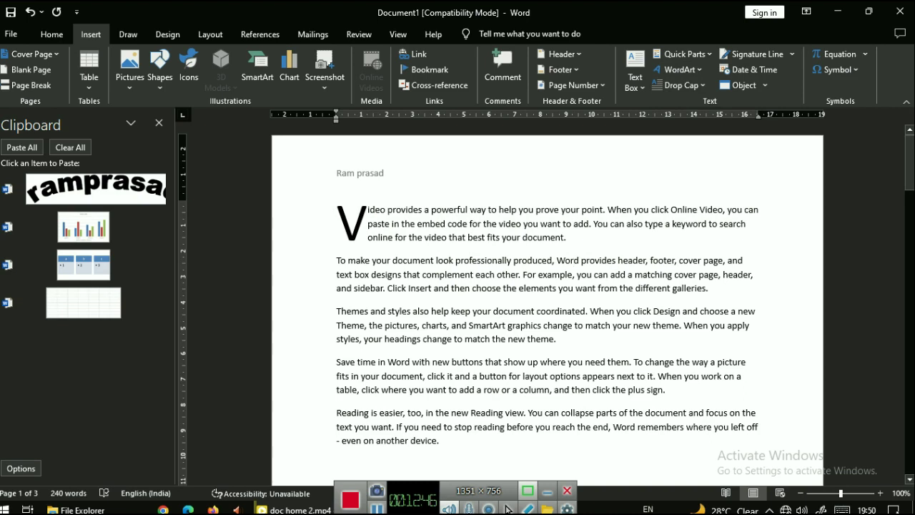
click(371, 209)
click(542, 237)
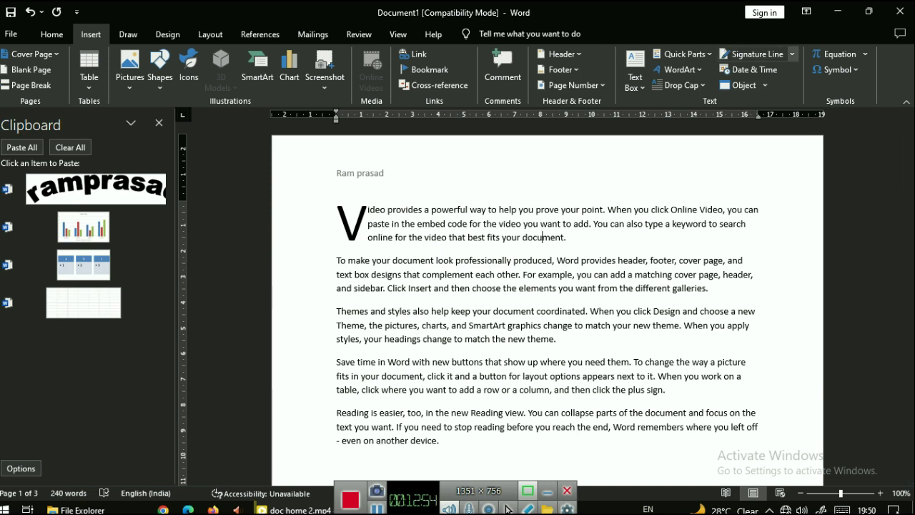
Add a signature line with the suggested signer's name and the title 'teacher', keeping default instructions
scroll(546, 286, down, 3)
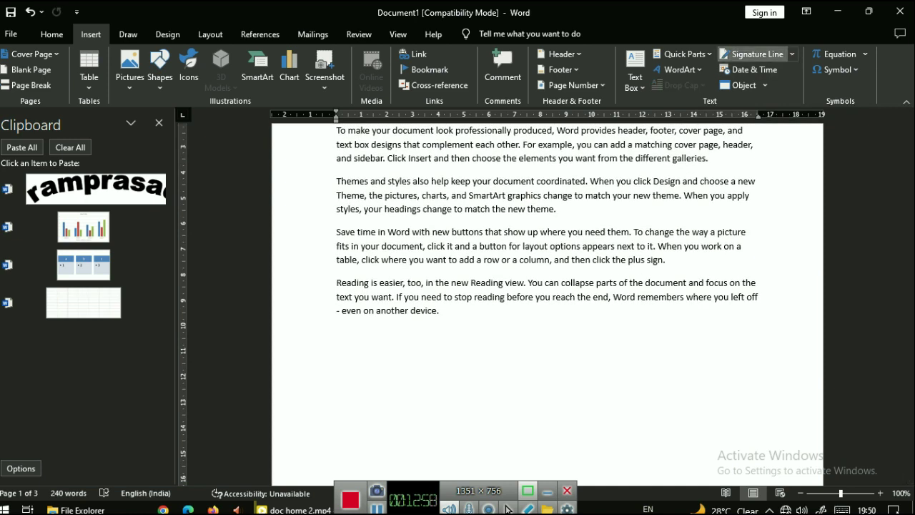
click(756, 53)
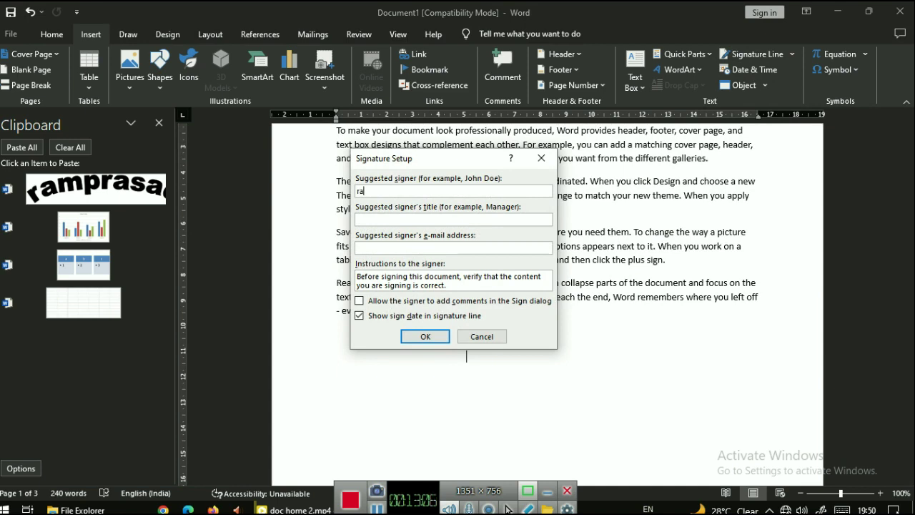
text(ram)
key(Tab)
text(a)
text(te)
key(BackSpace)
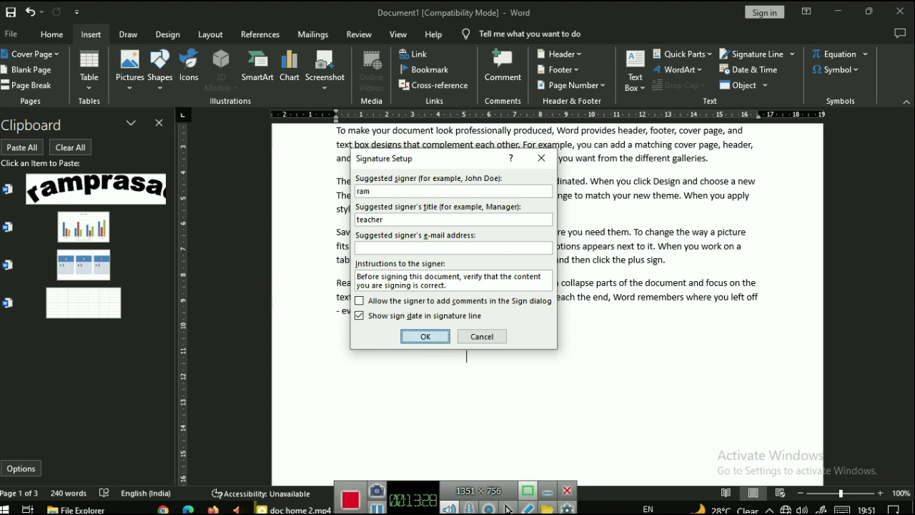
key(Return)
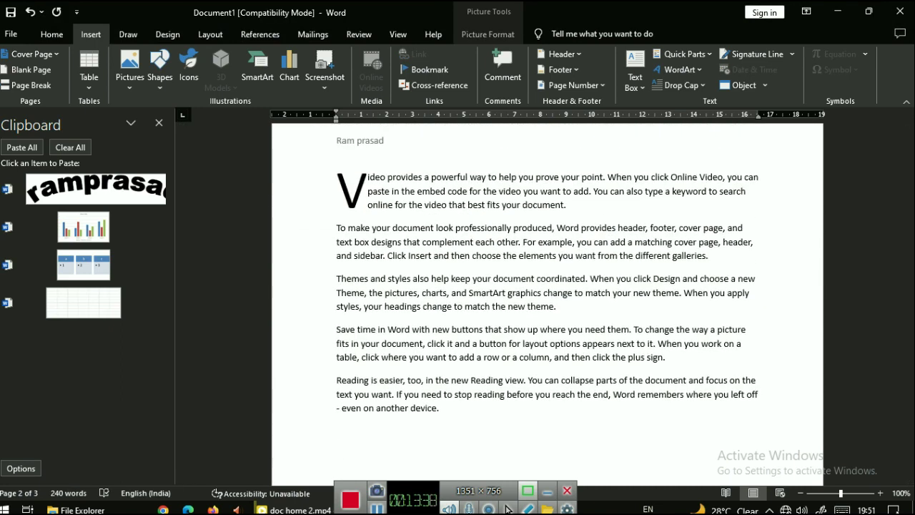
Open the Insert Object dialog and scroll through its Object type list
click(764, 85)
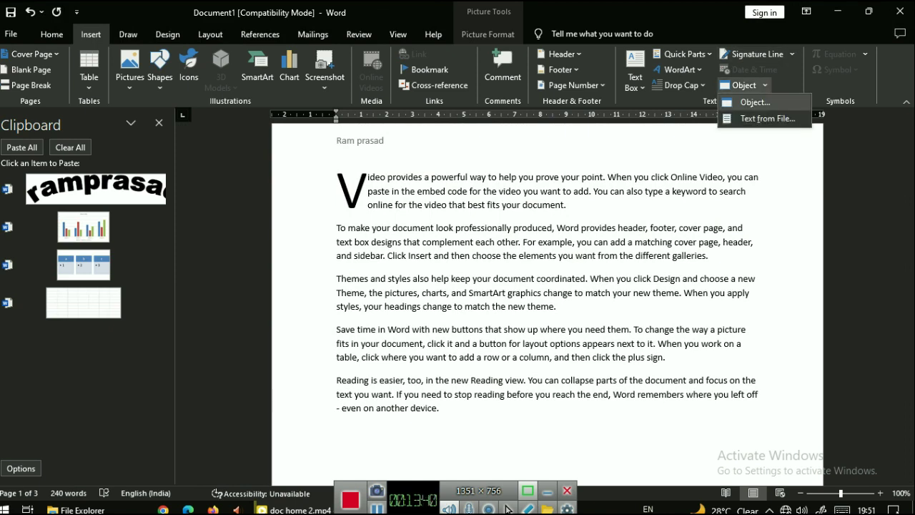
click(754, 102)
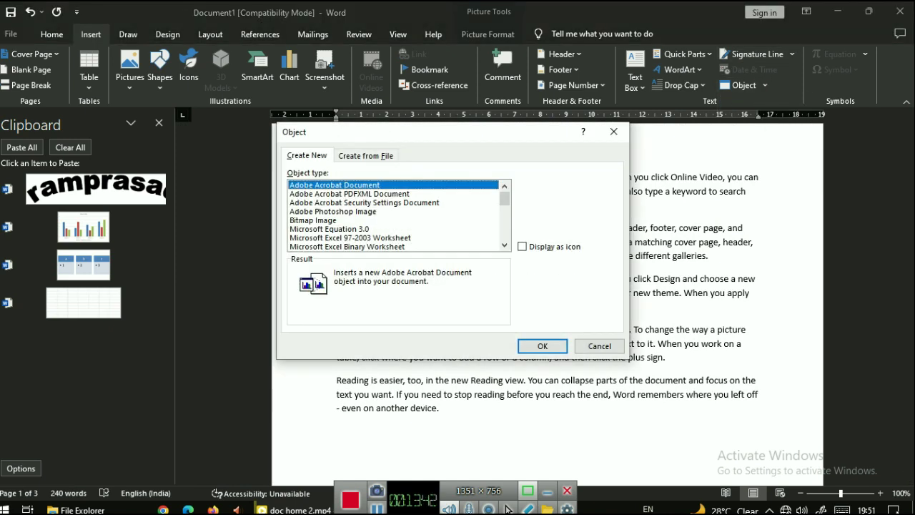
scroll(395, 215, down, 2)
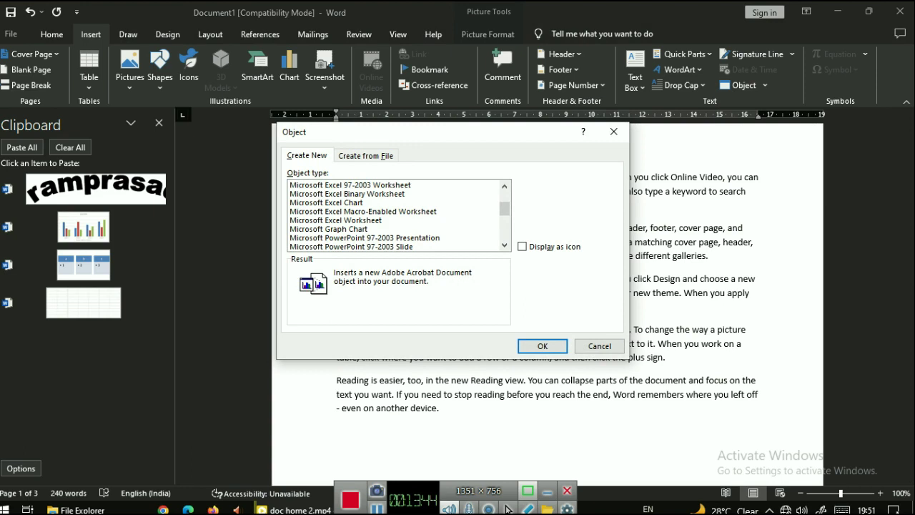
scroll(395, 214, down, 2)
scroll(395, 214, down, 1)
scroll(395, 215, down, 1)
scroll(395, 215, down, 1)
scroll(395, 214, up, 10)
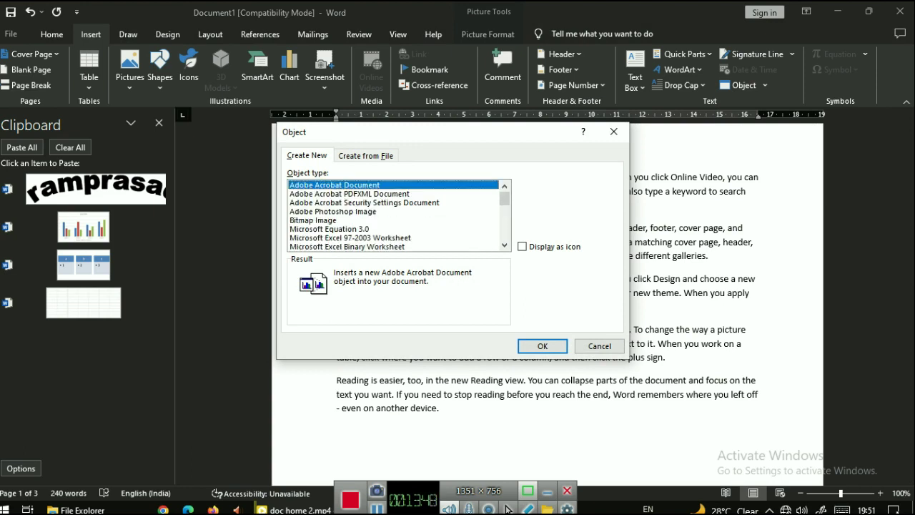
scroll(395, 214, down, 2)
scroll(395, 215, down, 1)
scroll(396, 214, down, 1)
scroll(395, 214, down, 1)
scroll(395, 214, down, 1)
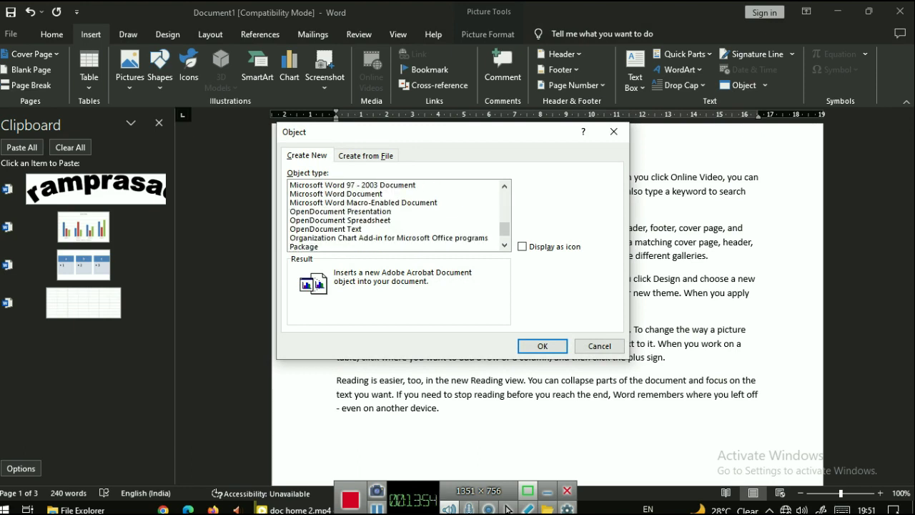
Preview object types like Package, Bitmap Image and Excel Chart, cancel, and click after 'best'
click(325, 229)
scroll(325, 229, down, 1)
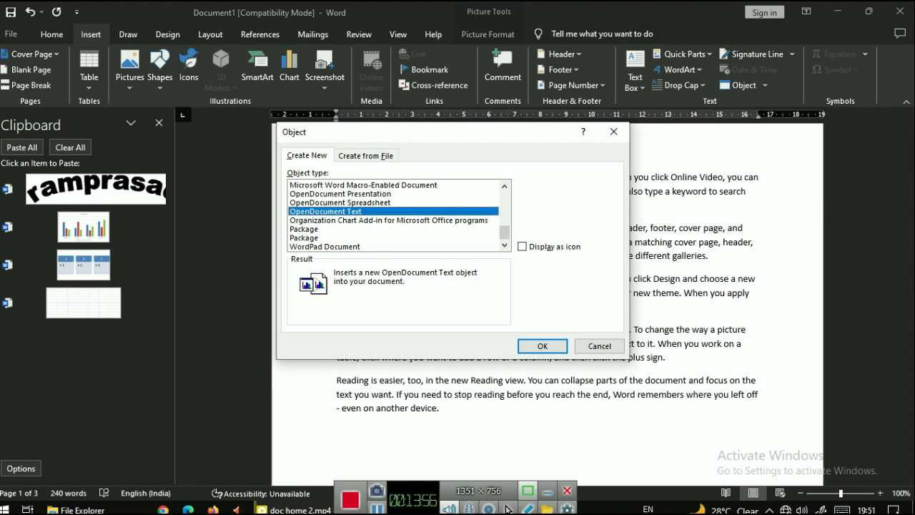
click(325, 228)
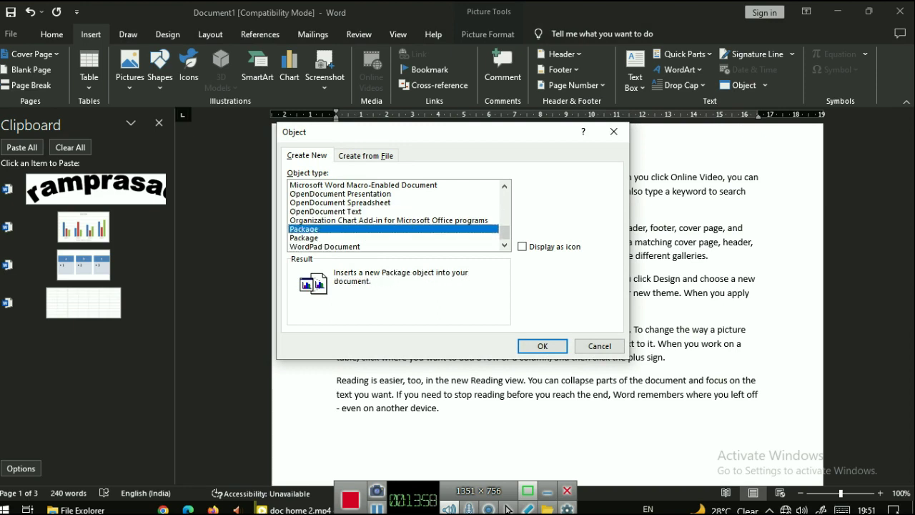
scroll(395, 214, up, 7)
click(395, 211)
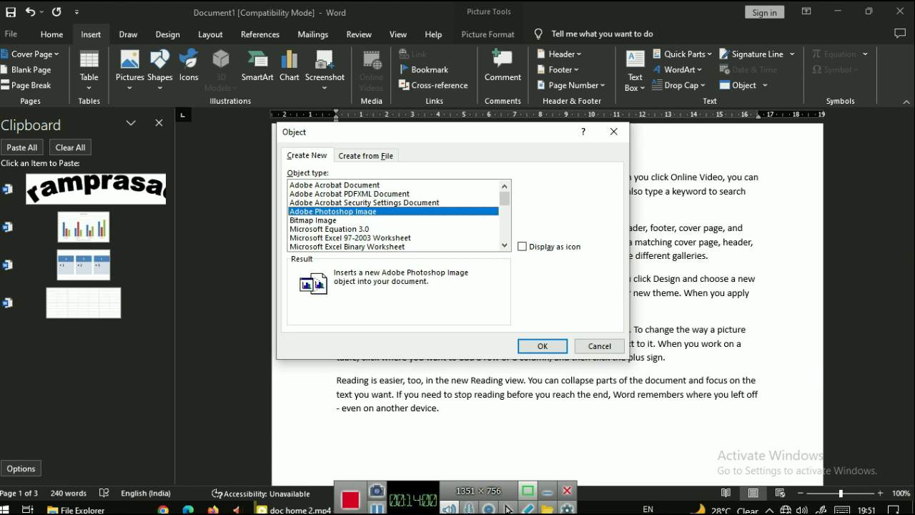
click(395, 220)
click(334, 185)
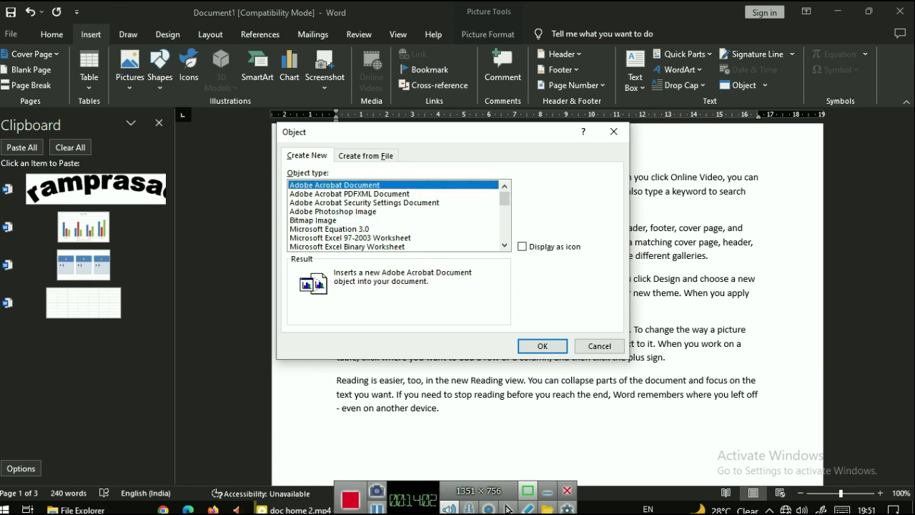
scroll(395, 214, down, 2)
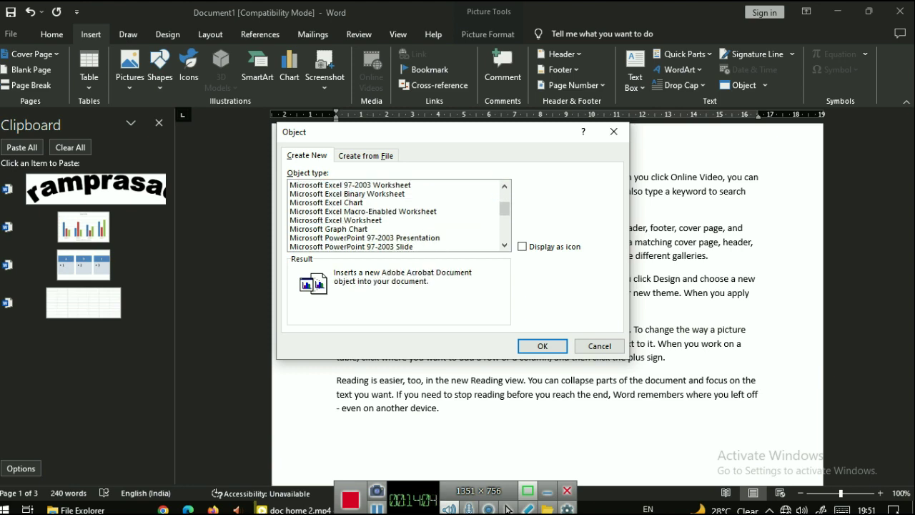
click(329, 228)
click(365, 237)
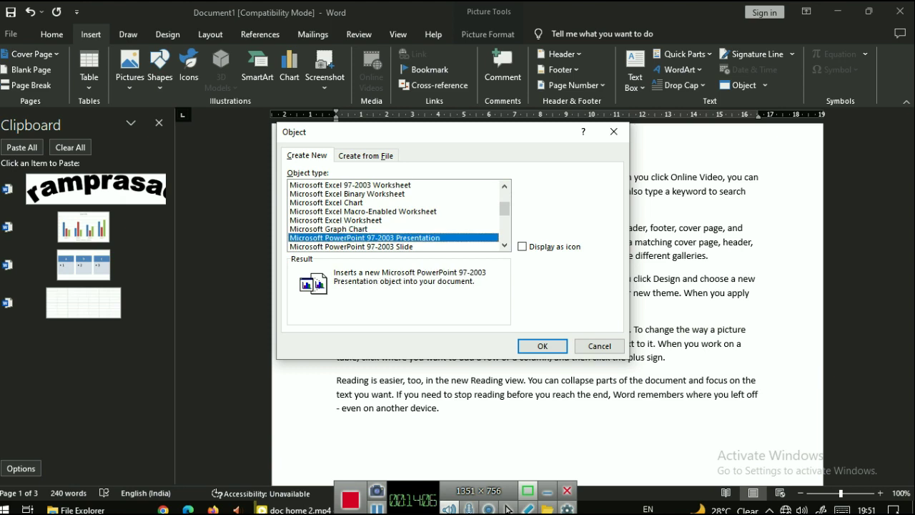
click(325, 202)
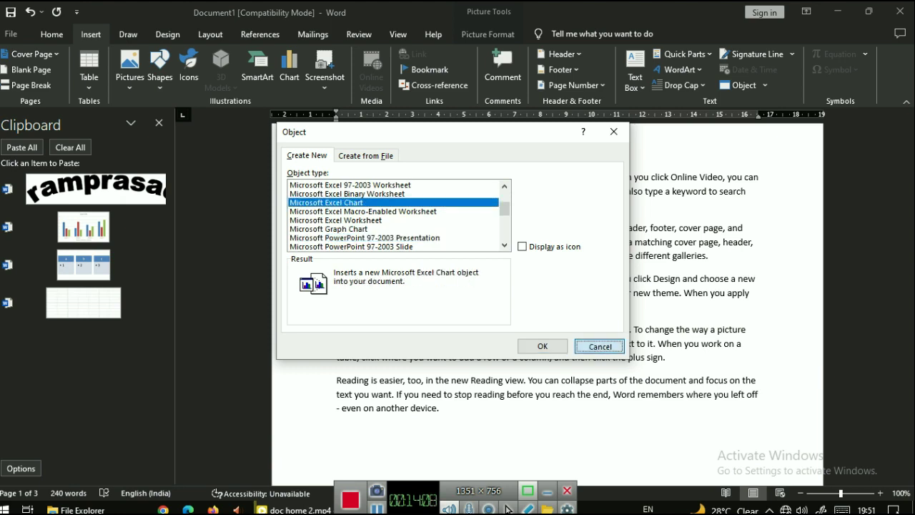
click(599, 345)
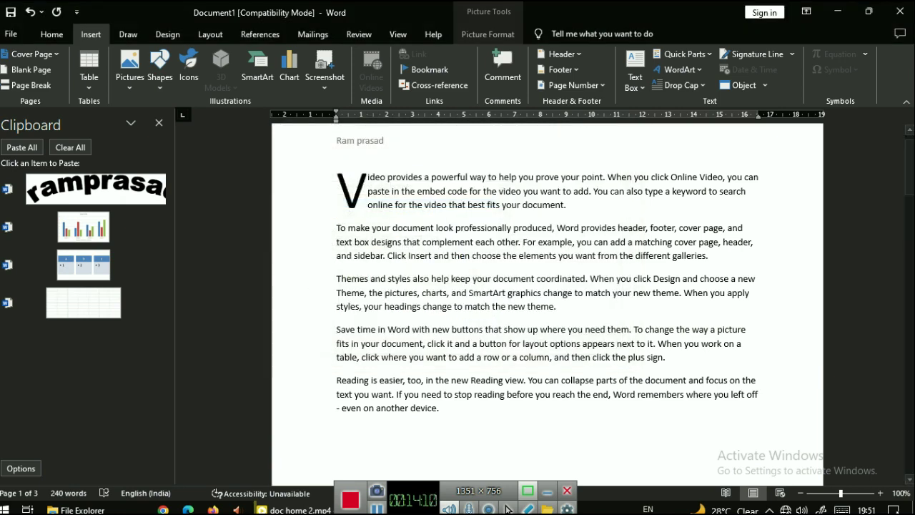
click(485, 204)
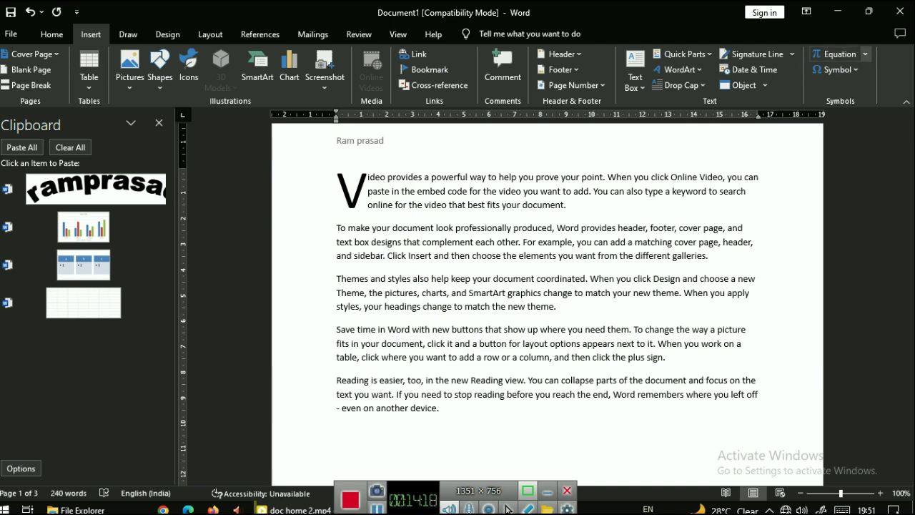
Insert the built-in Binomial Theorem equation after 'best' and return to the text
click(864, 53)
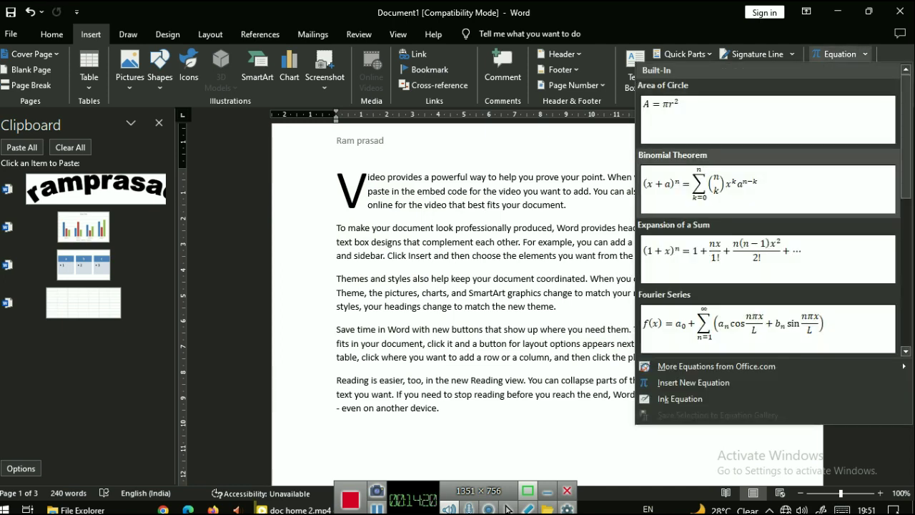
key(Return)
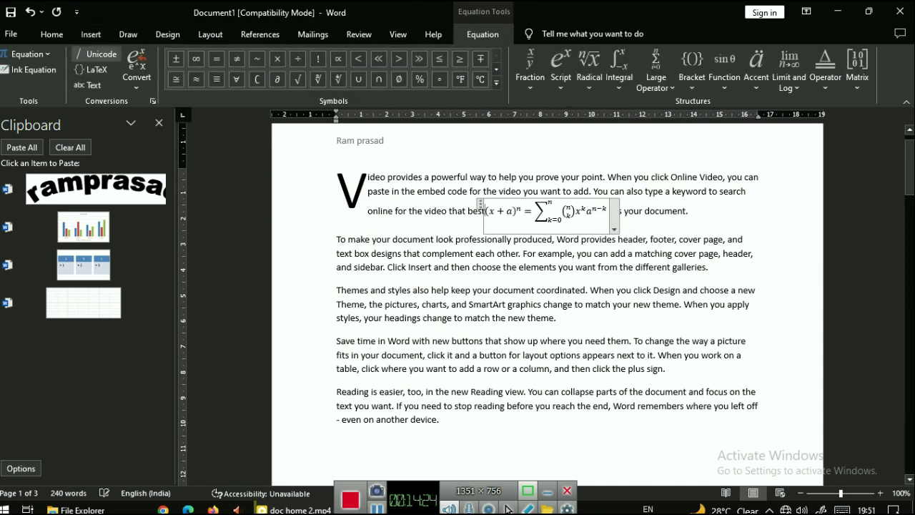
key(shift+End)
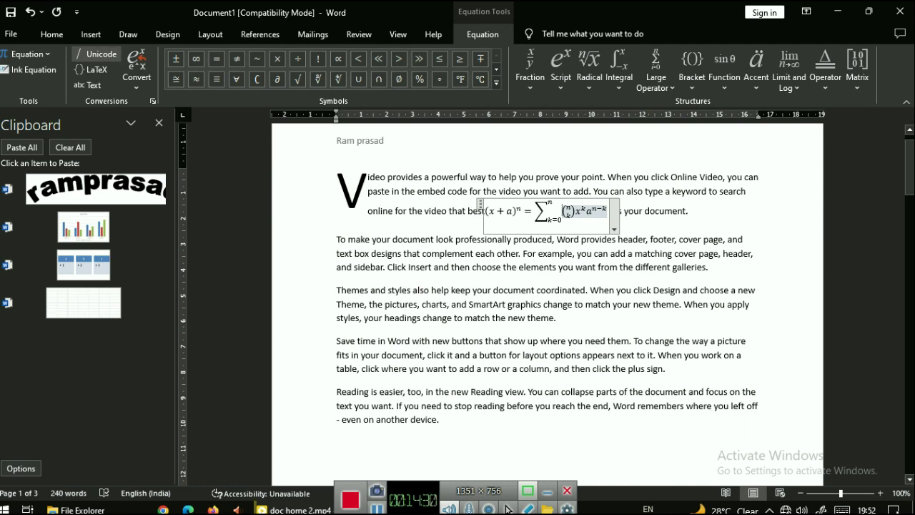
click(679, 210)
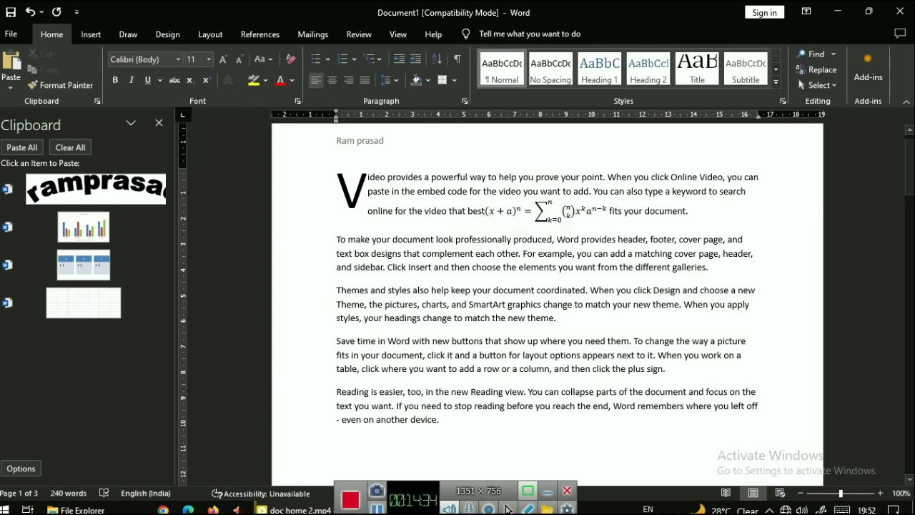
Reopen the Equation gallery, browse it, and close it without inserting anything
click(91, 34)
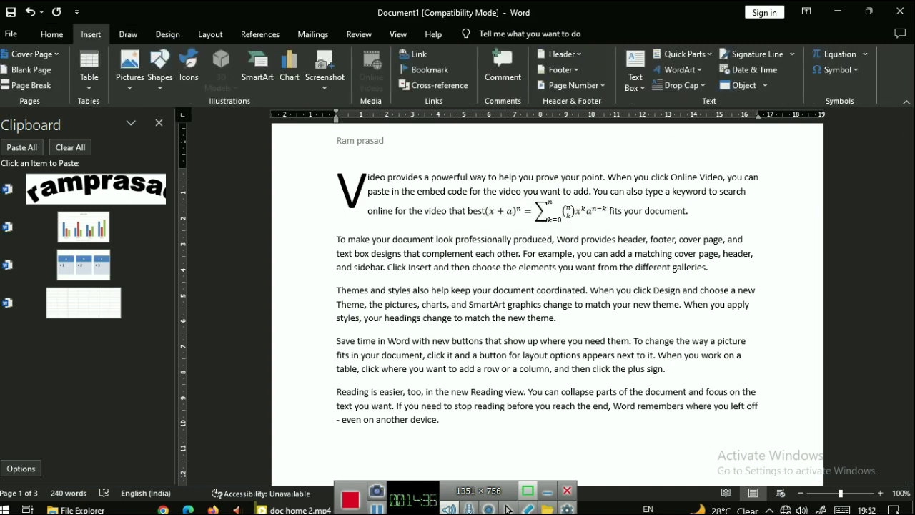
click(864, 54)
scroll(769, 254, down, 5)
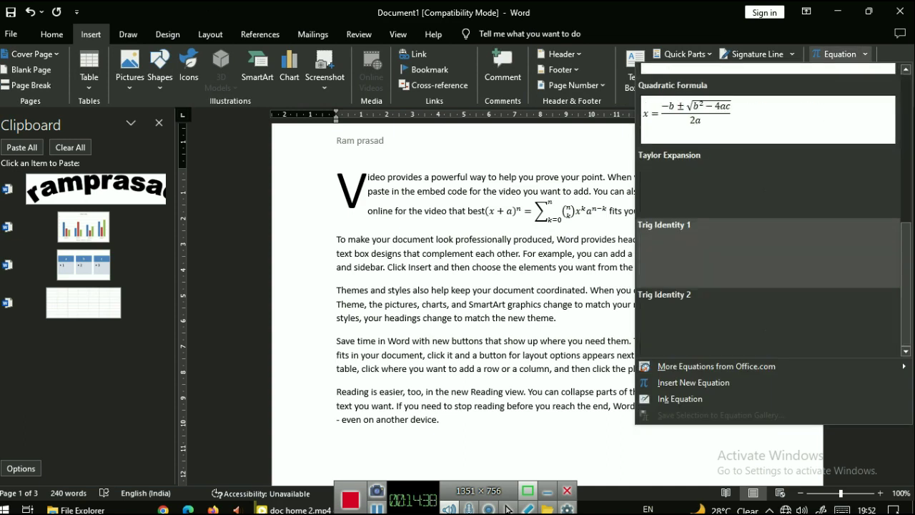
scroll(765, 271, up, 5)
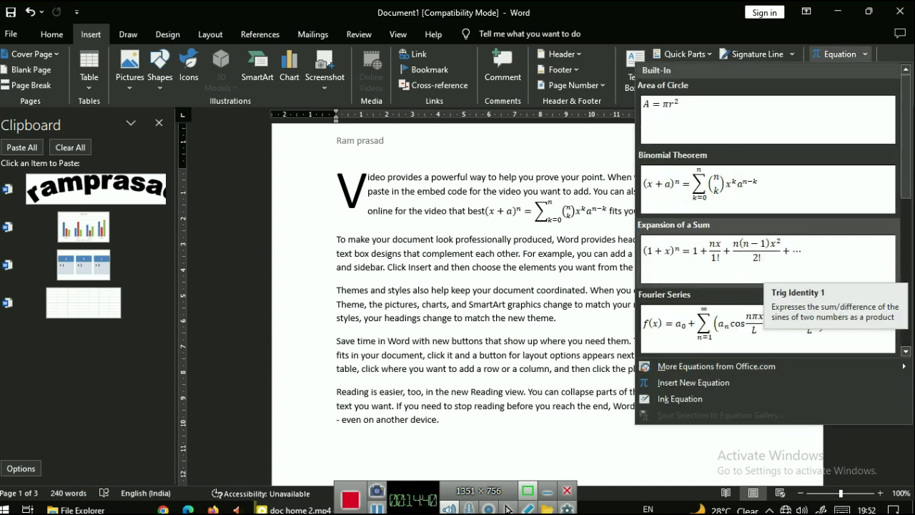
key(Escape)
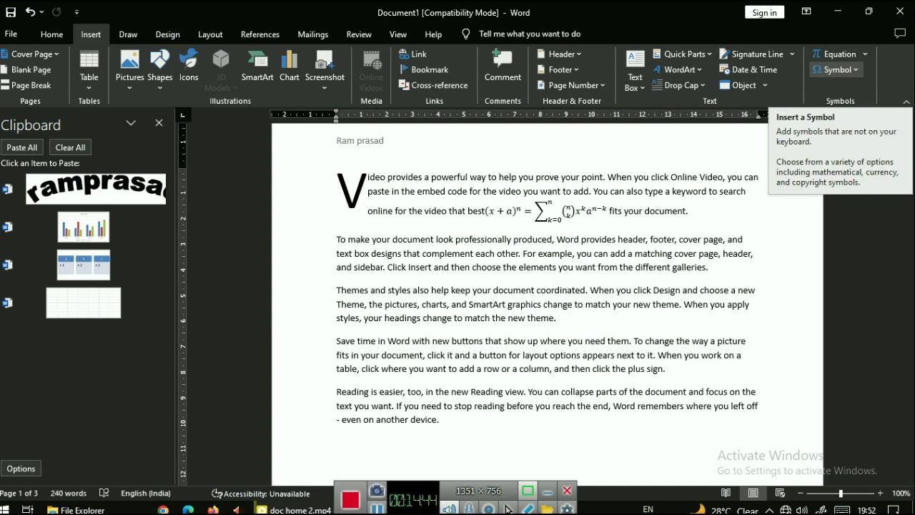
Insert a € sign before 'click' and a ☺ smiley on the empty last line
click(836, 70)
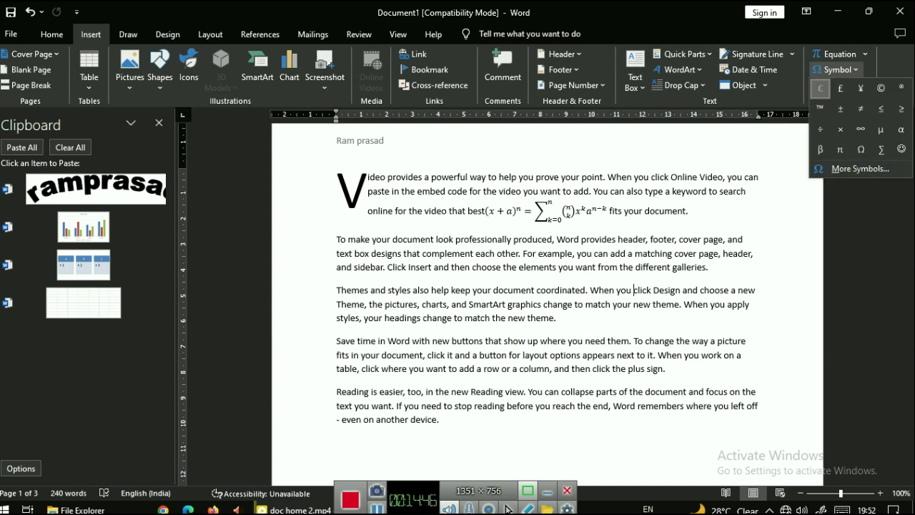
click(819, 88)
key(End)
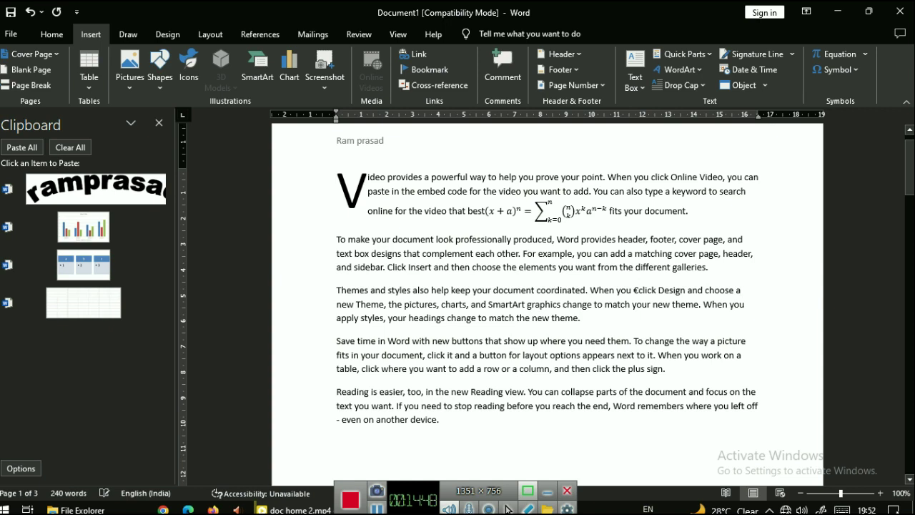
key(Down)
key(Down)
key(Down)
key(Down)
key(Down)
click(837, 70)
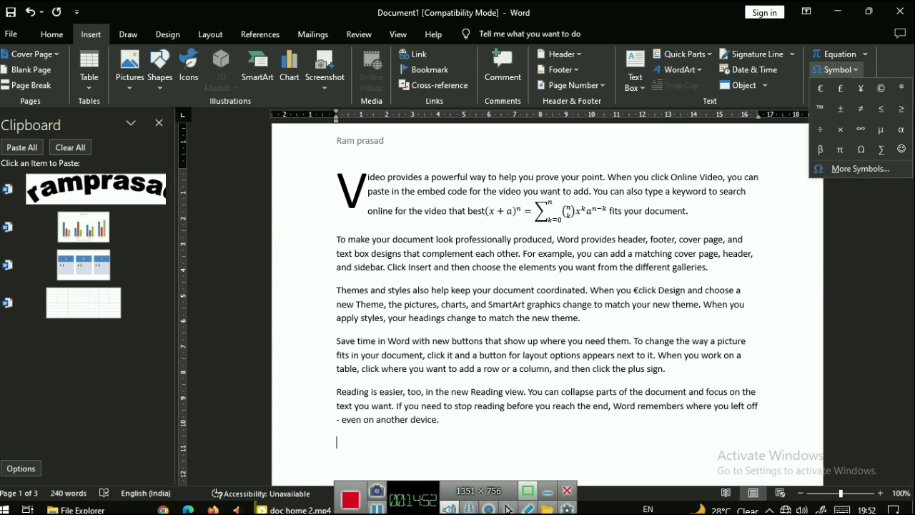
click(901, 149)
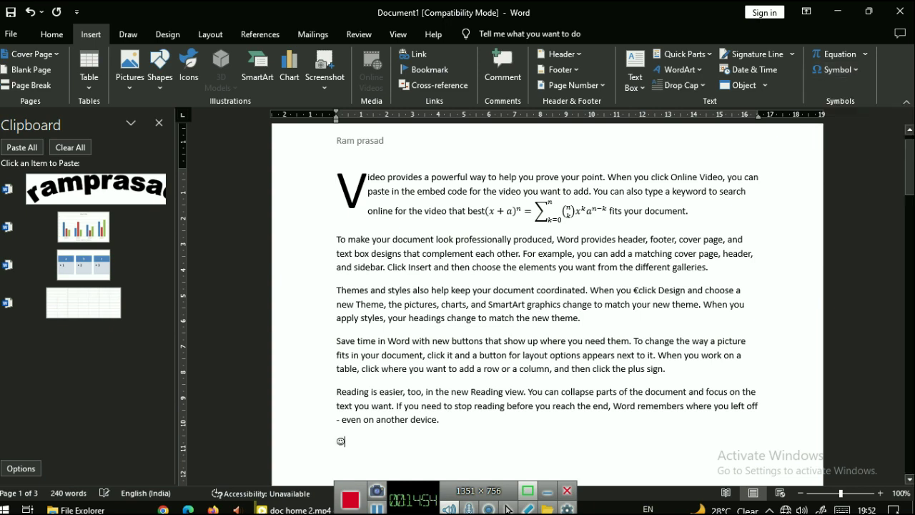
Enlarge the smiley to 28 pt with Grow Font, then select and deselect the equation paragraph
key(shift+Left)
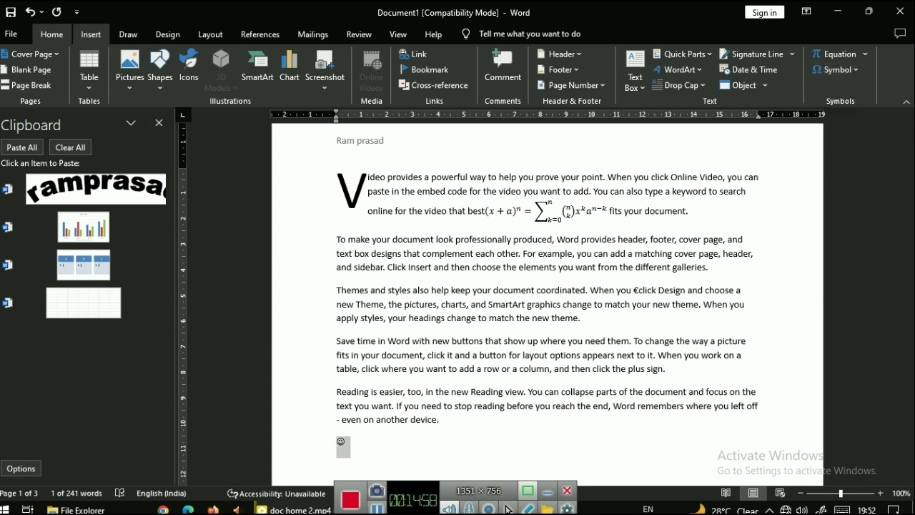
click(52, 34)
key(ctrl+shift+period)
key(ctrl+shift+period)
key(ctrl+shift+period)
key(ctrl+shift+period)
key(ctrl+shift+period)
key(ctrl+shift+period)
click(222, 59)
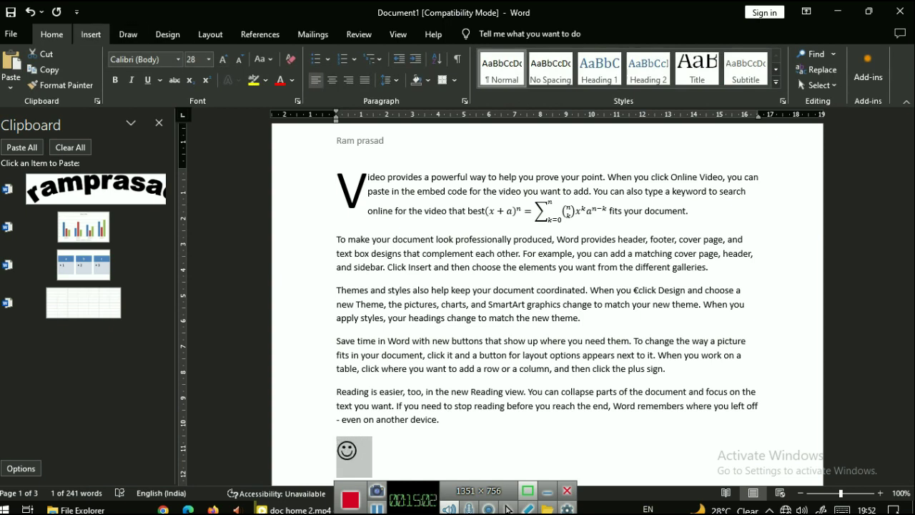
click(91, 34)
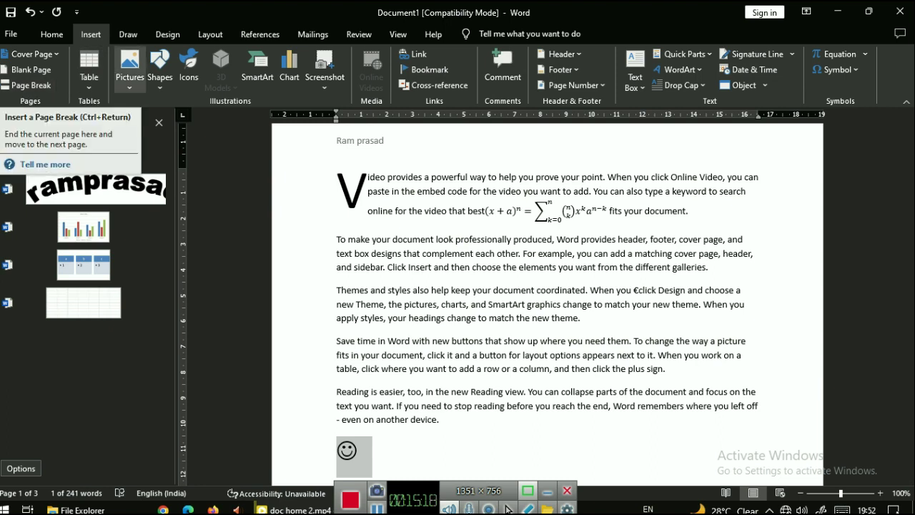
triple_click(458, 211)
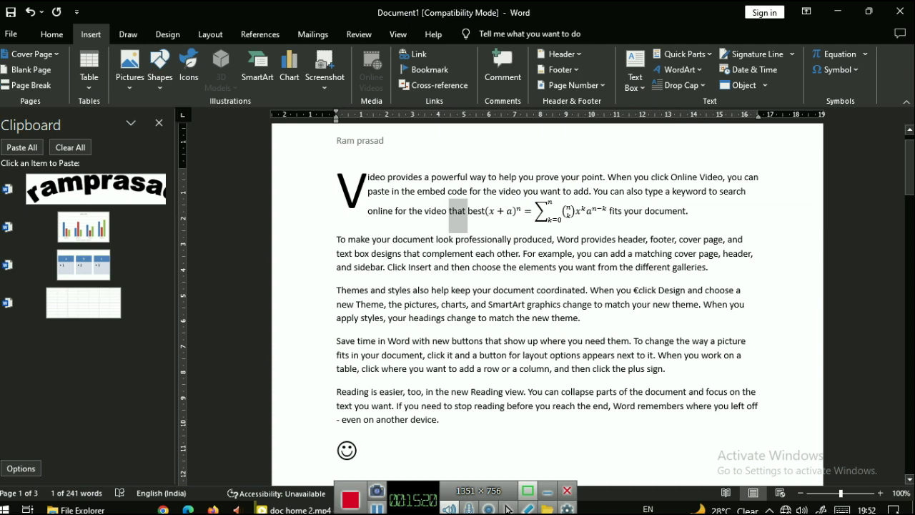
click(407, 267)
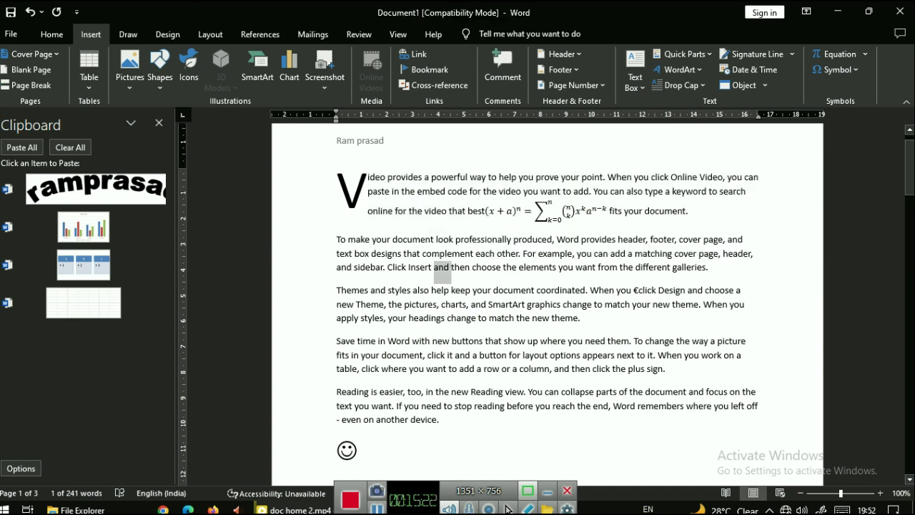